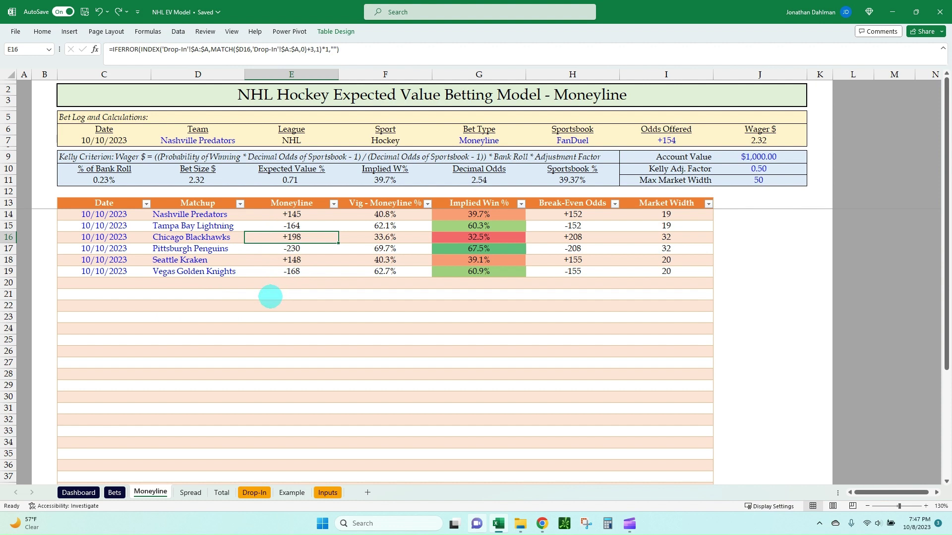
{"action": "left_click", "coordinate": [305, 292]}
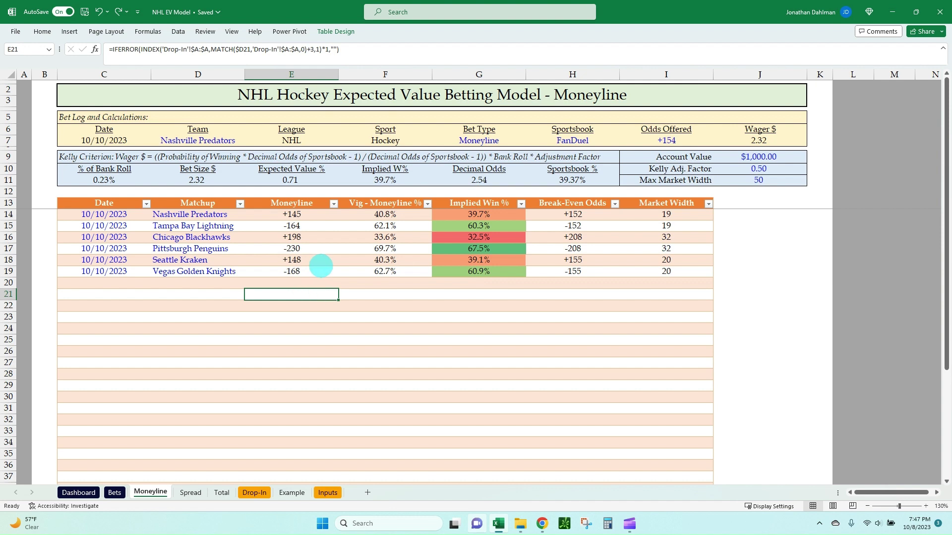
{"action": "left_click", "coordinate": [324, 248]}
{"action": "left_click", "coordinate": [325, 226]}
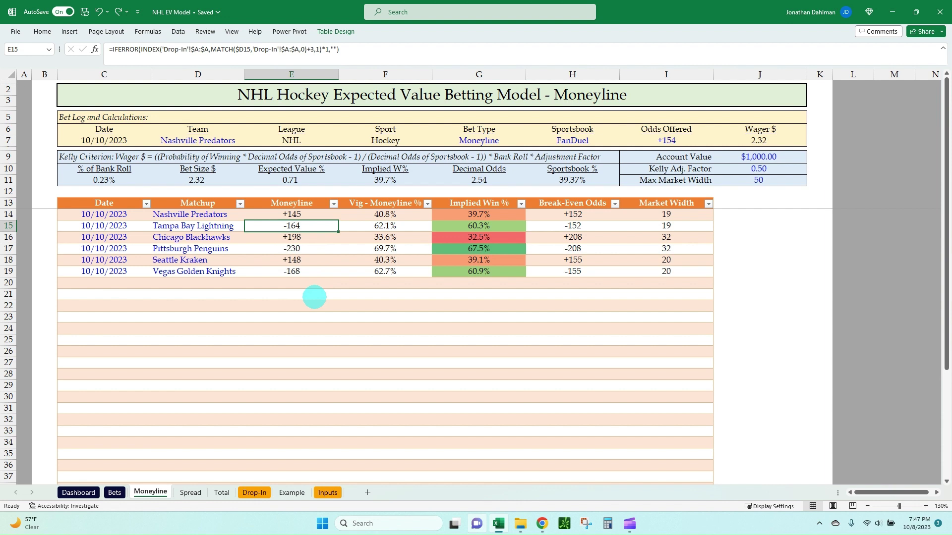
{"action": "left_click", "coordinate": [346, 330]}
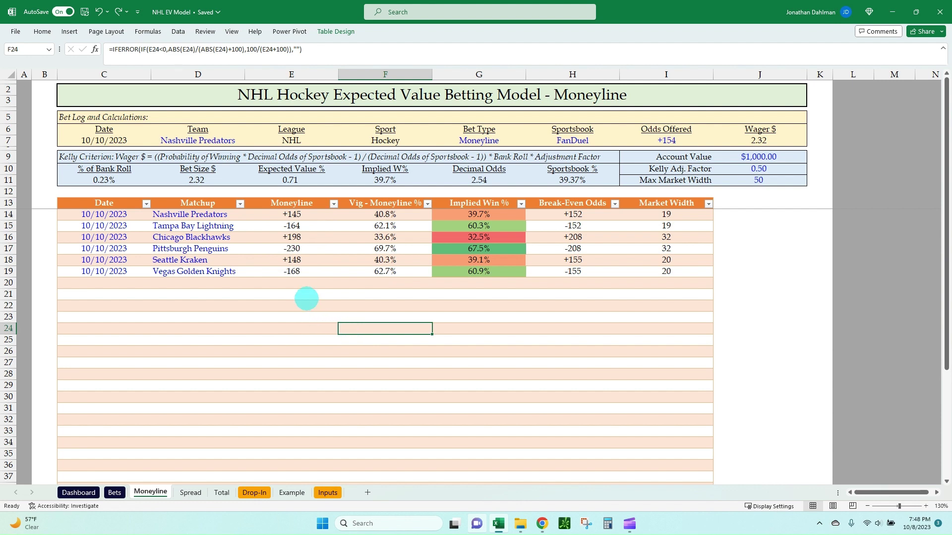
{"action": "left_click", "coordinate": [307, 298]}
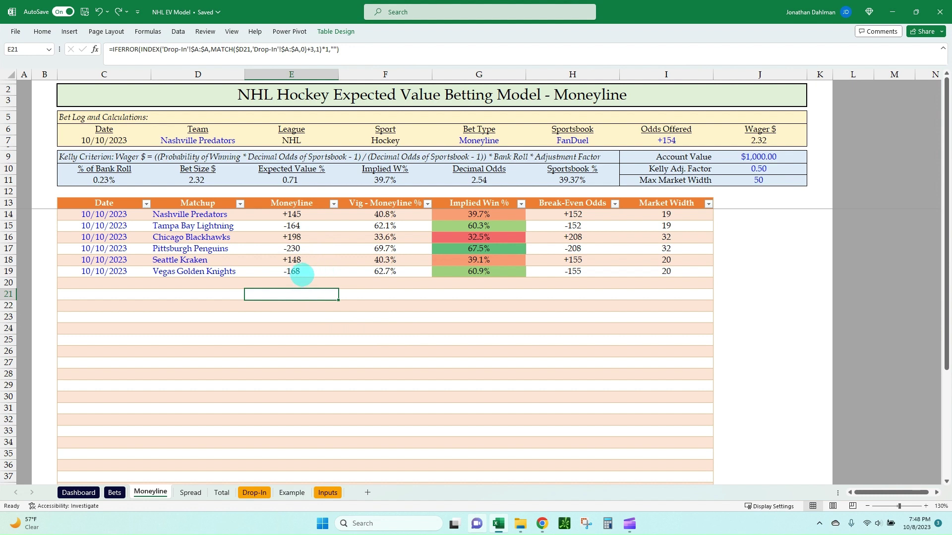
{"action": "left_click", "coordinate": [313, 273]}
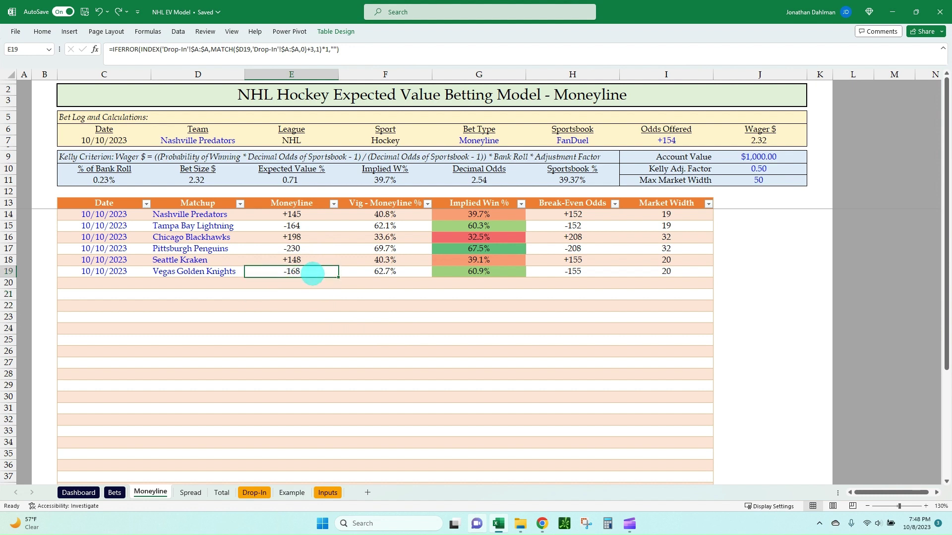
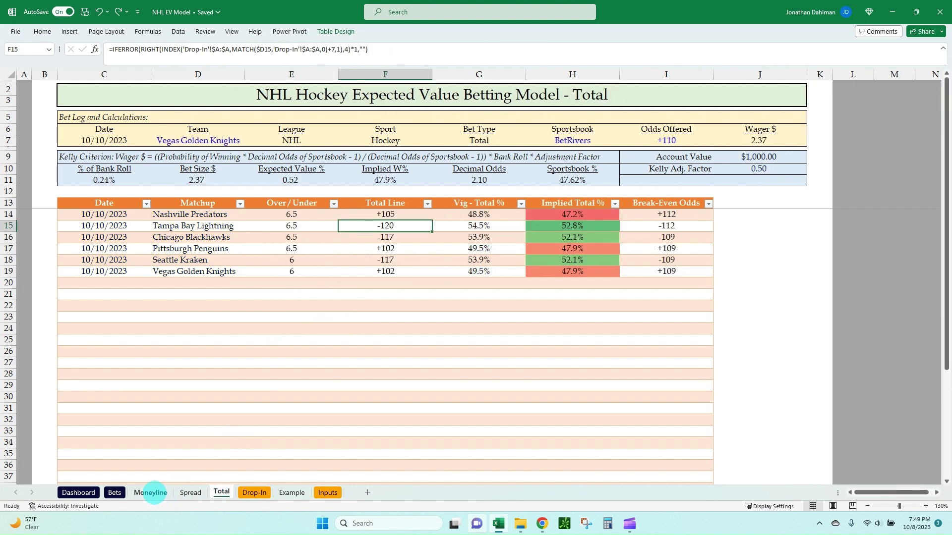
On the Moneyline sheet, examine the moneyline odds and vig percentages, selecting the vig percentages of the Nashville Predators and Tampa Bay Lightning together
{"action": "left_click", "coordinate": [151, 493]}
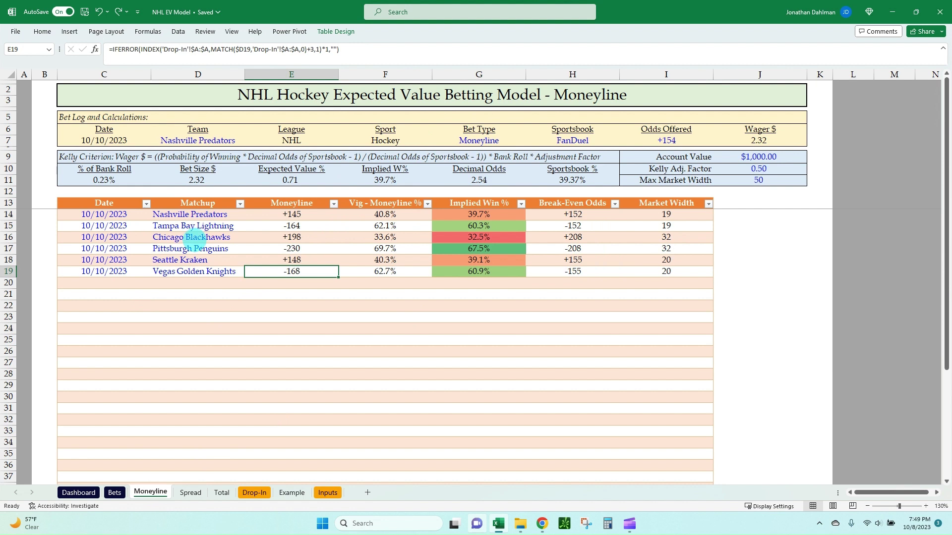
{"action": "left_click", "coordinate": [291, 215]}
{"action": "left_click", "coordinate": [291, 248]}
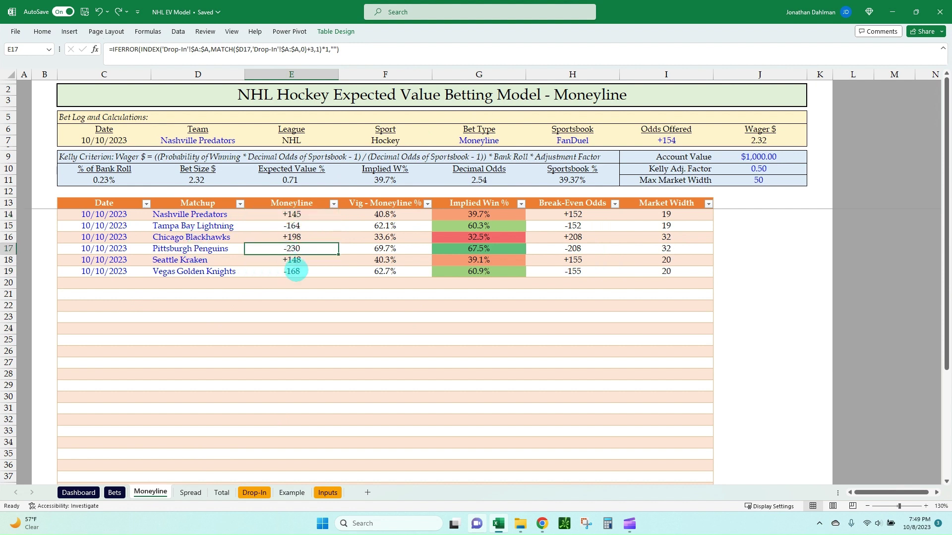
{"action": "left_click", "coordinate": [382, 214]}
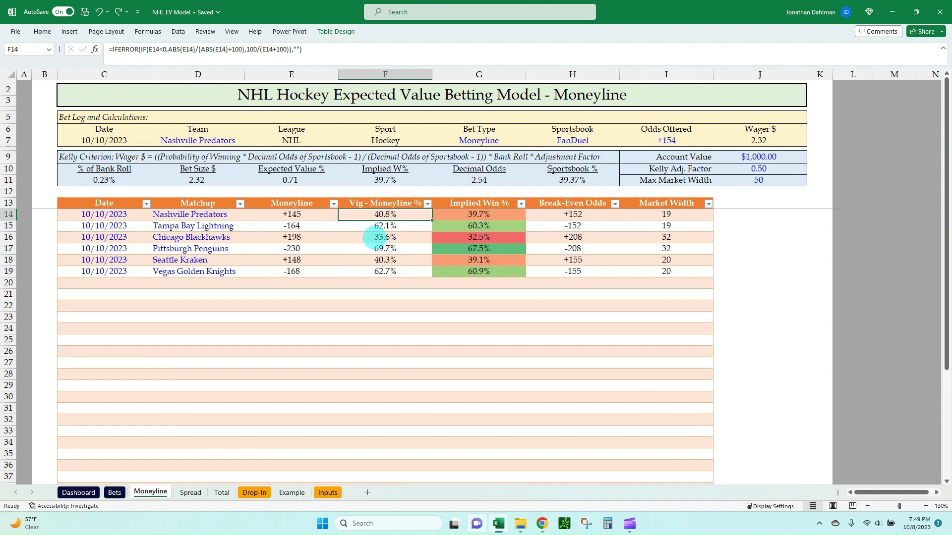
{"action": "left_click", "coordinate": [381, 225]}
{"action": "left_click", "coordinate": [302, 224]}
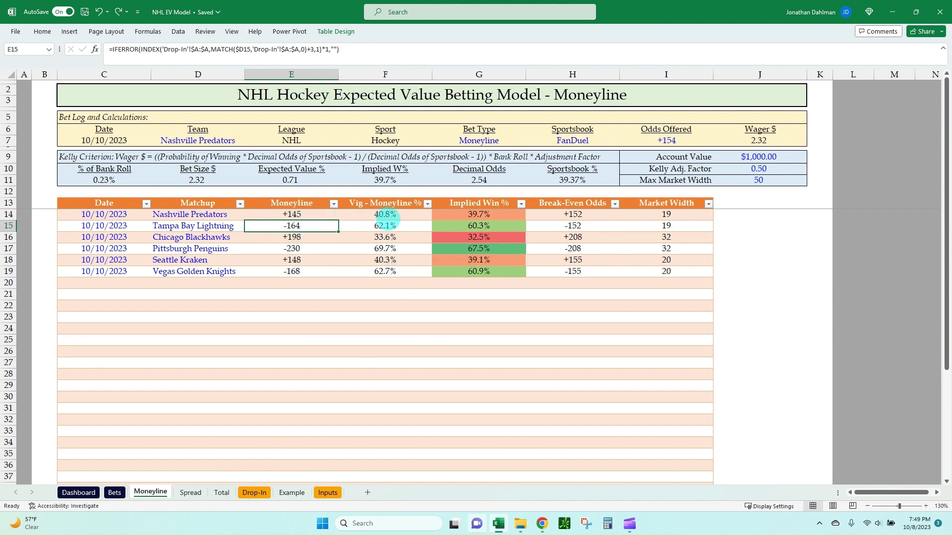
{"action": "left_click", "coordinate": [393, 215]}
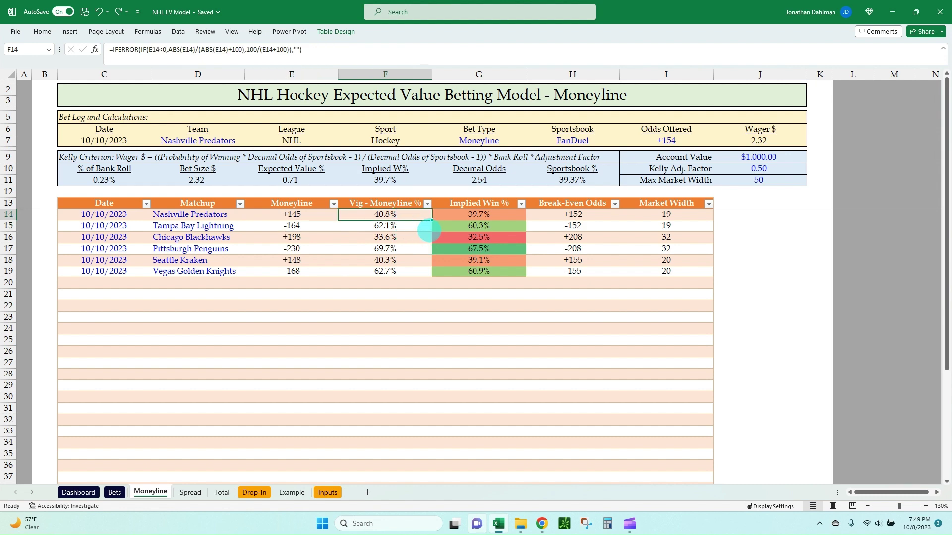
{"action": "key", "text": "shift+Down"}
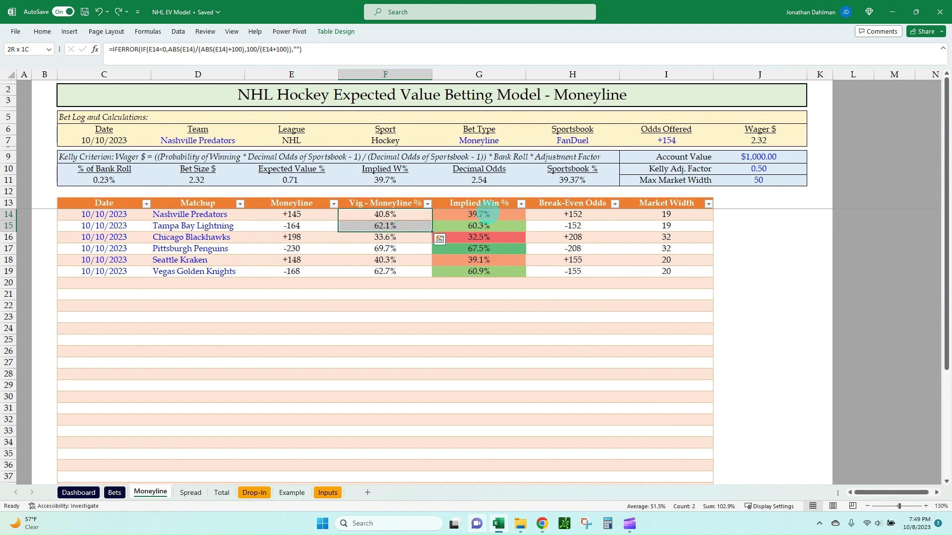
Examine the implied win percentages and break-even odds for the Nashville Predators and Tampa Bay Lightning matchup
{"action": "left_click", "coordinate": [487, 213]}
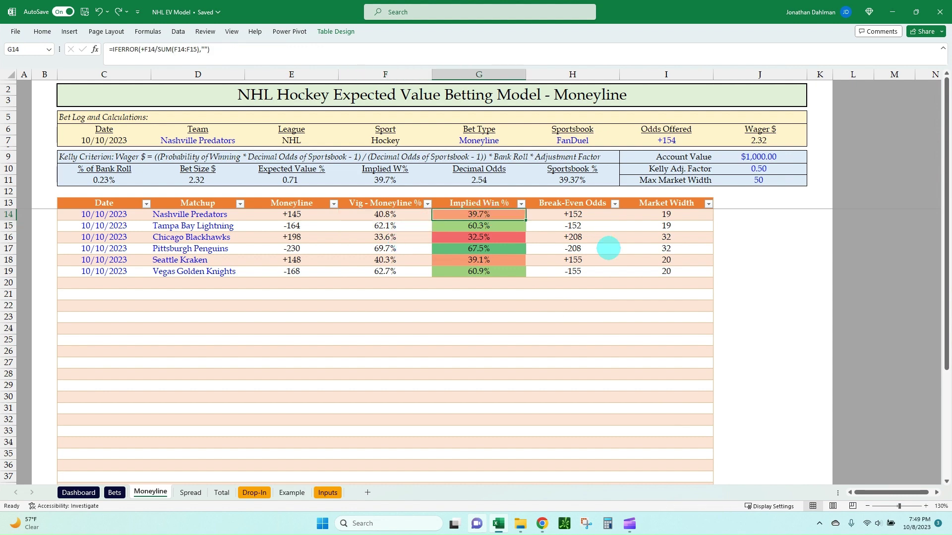
{"action": "key", "text": "shift+Down"}
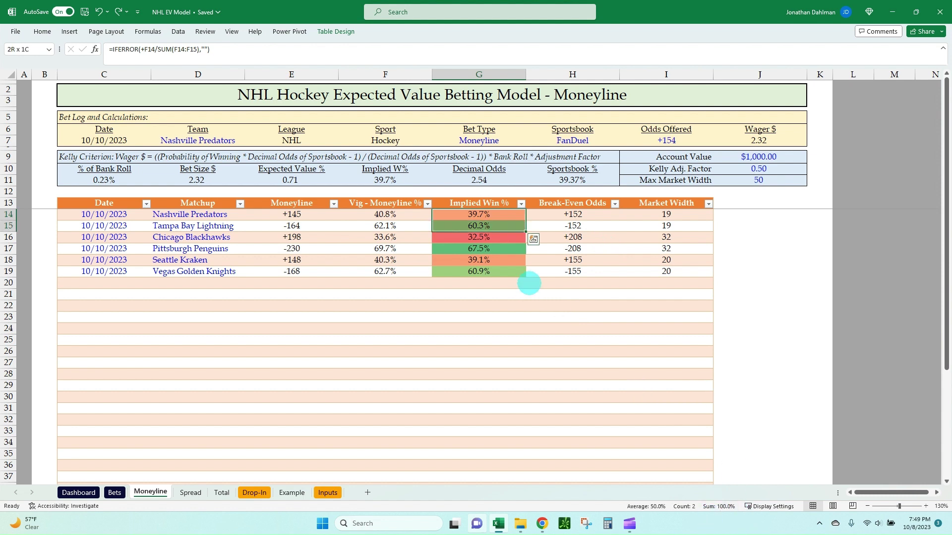
{"action": "left_click", "coordinate": [488, 215]}
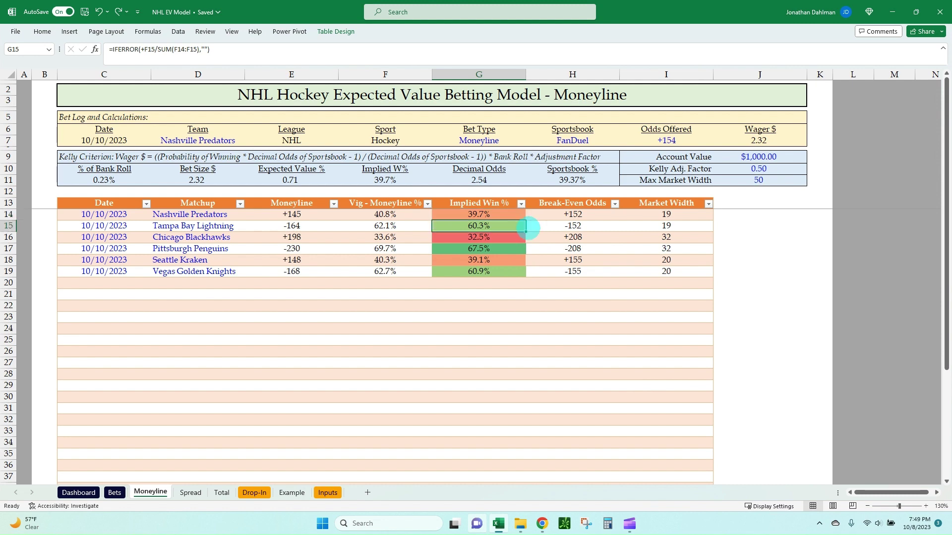
{"action": "left_click", "coordinate": [562, 218]}
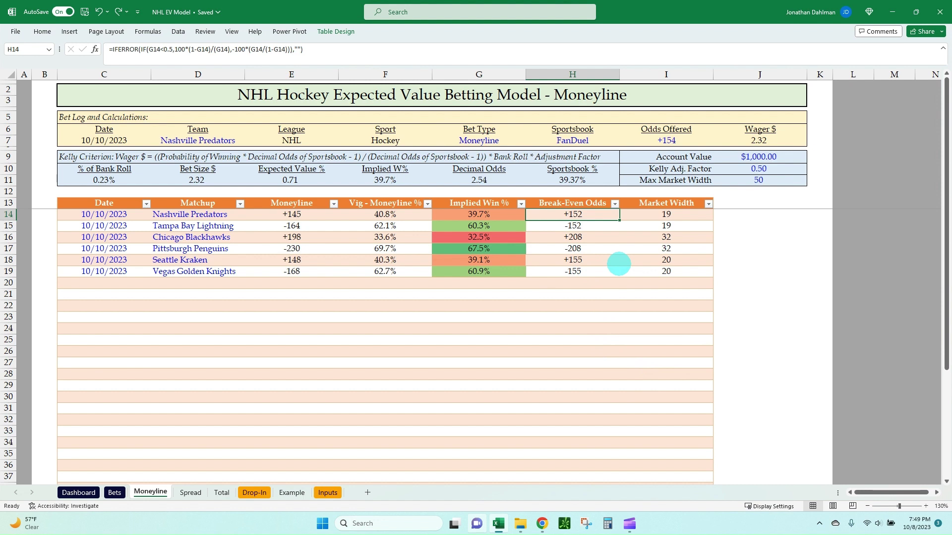
{"action": "left_click", "coordinate": [578, 228]}
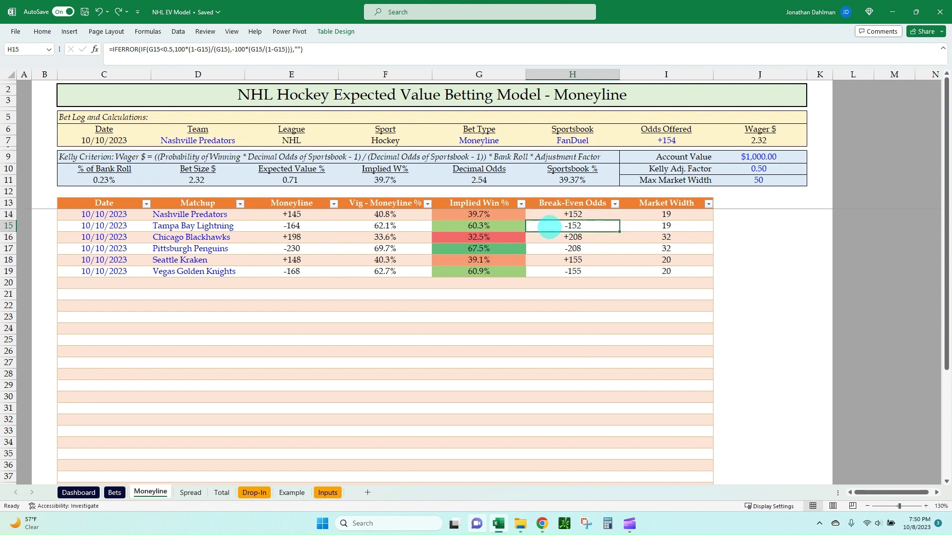
Inspect the market width formulas for the first two matchups against the Chicago Blackhawks and Pittsburgh Penguins moneyline odds
{"action": "left_click", "coordinate": [646, 224]}
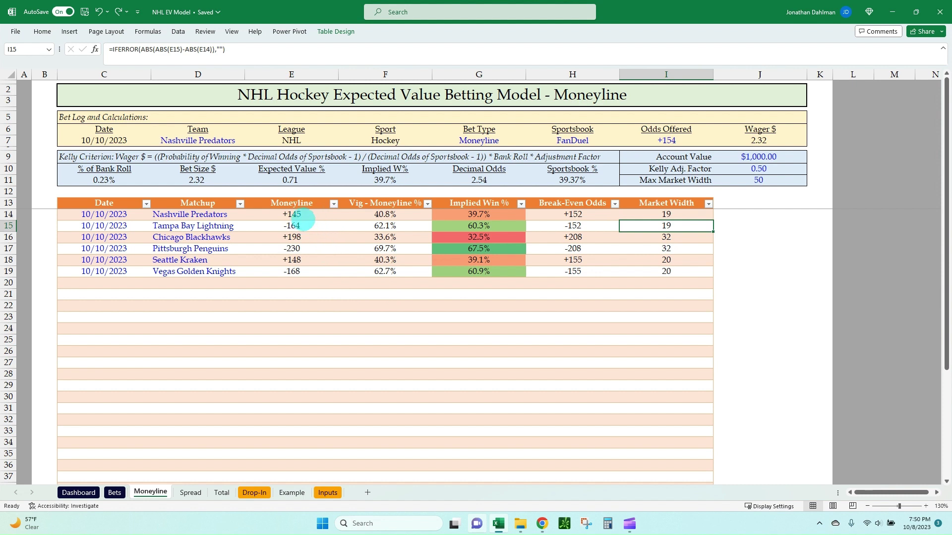
{"action": "mouse_move", "coordinate": [298, 237]}
{"action": "left_mouse_down"}
{"action": "mouse_move", "coordinate": [297, 261]}
{"action": "mouse_move", "coordinate": [300, 249]}
{"action": "left_mouse_up"}
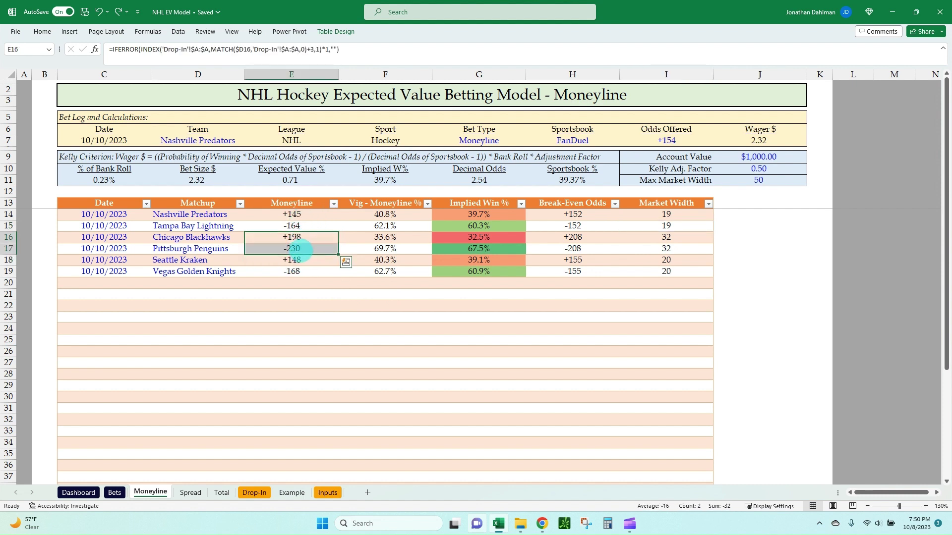
{"action": "left_click", "coordinate": [644, 240]}
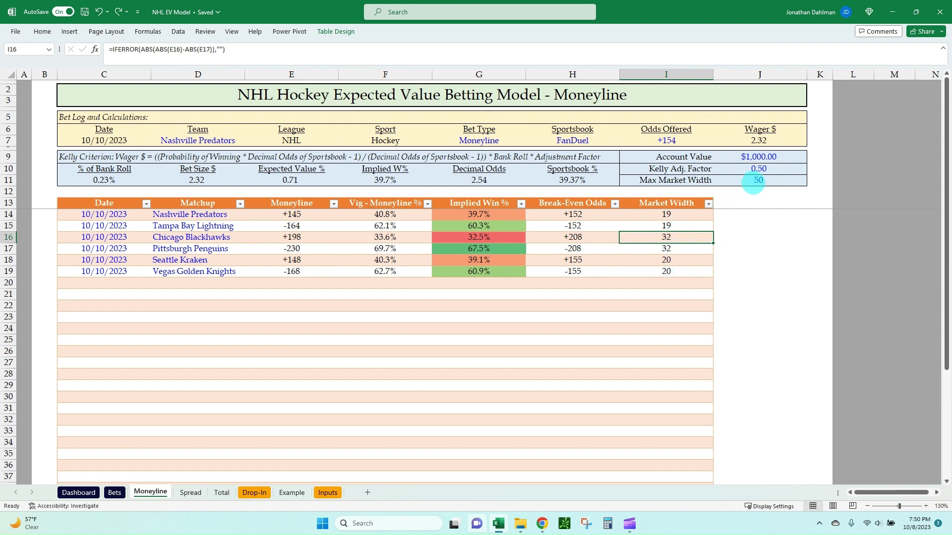
Try a Max Market Width of 25 and restore the value to 50
{"action": "left_click", "coordinate": [757, 181]}
{"action": "type", "text": "25"}
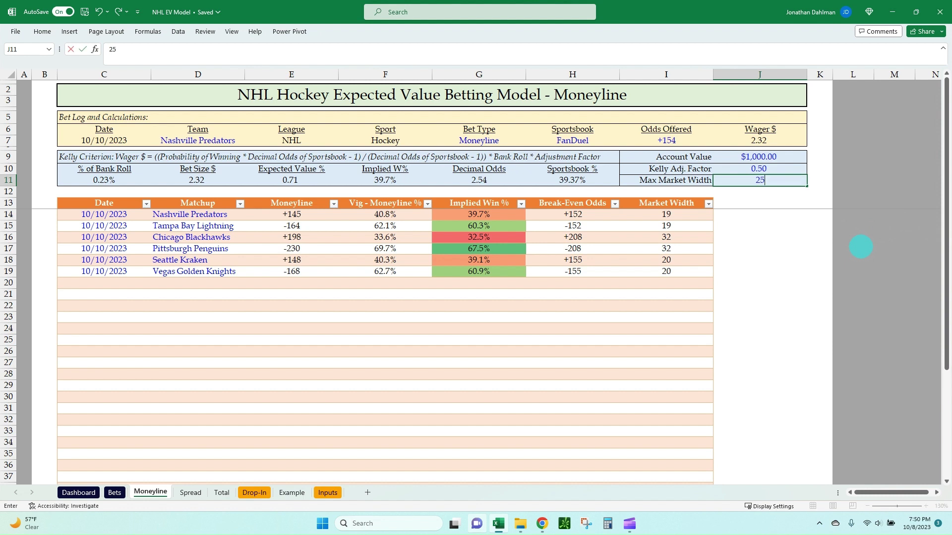
{"action": "key", "text": "Return"}
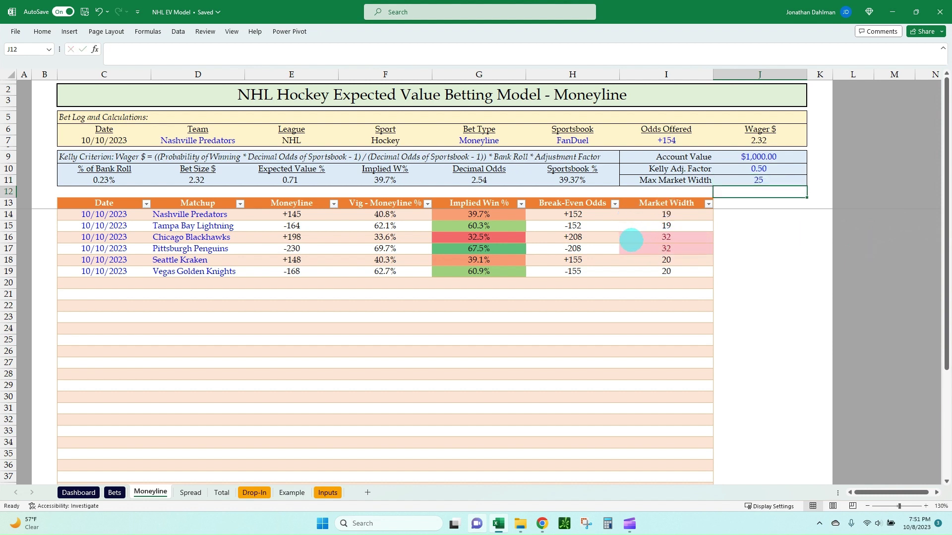
{"action": "key", "text": "Up"}
{"action": "type", "text": "50"}
{"action": "key", "text": "Return"}
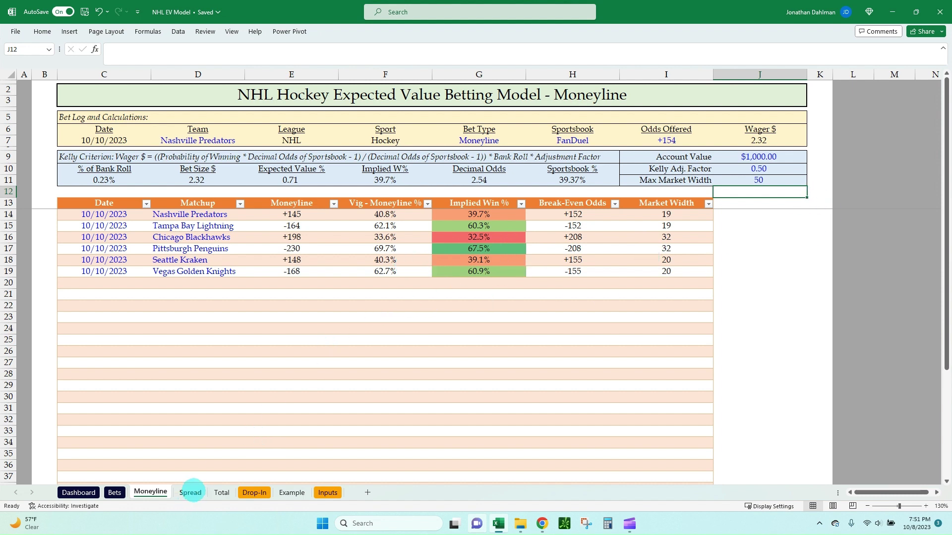
On the Spread sheet, examine the handicap, spread line, vig, implied spread percentage and break-even odds for the Nashville–Tampa Bay matchup
{"action": "left_click", "coordinate": [190, 493]}
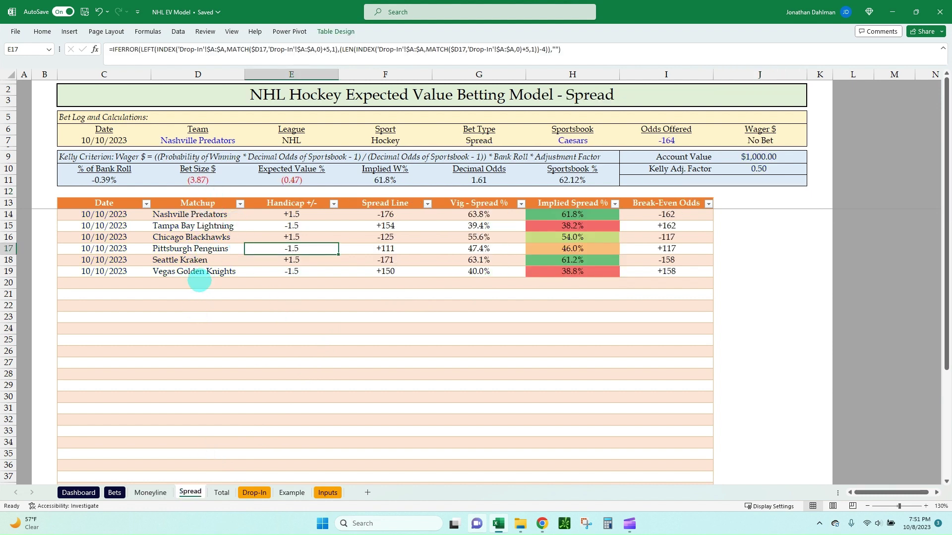
{"action": "left_click", "coordinate": [288, 225]}
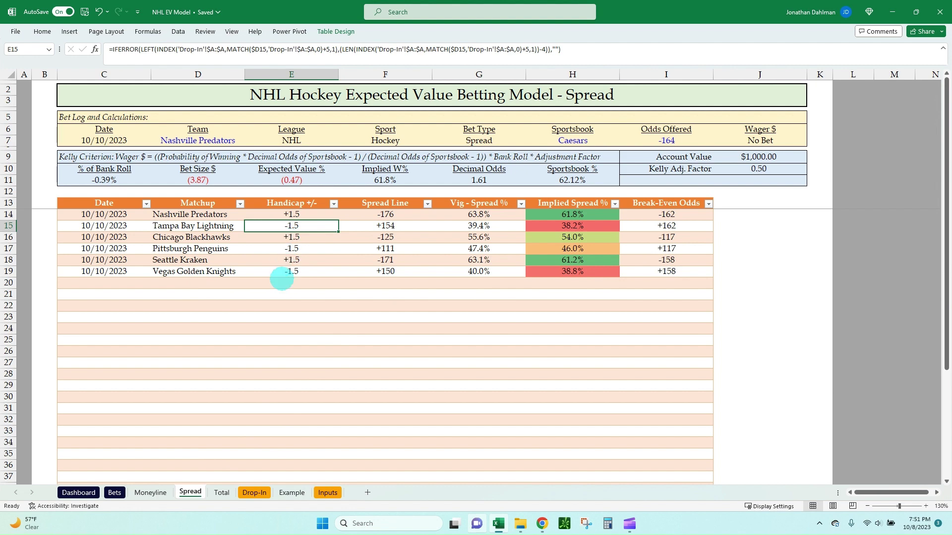
{"action": "left_click", "coordinate": [307, 215]}
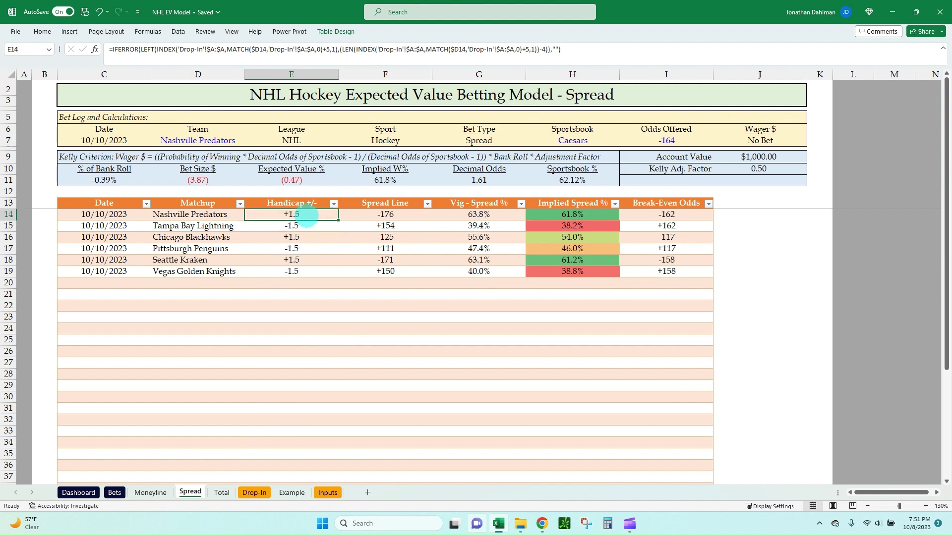
{"action": "left_click", "coordinate": [304, 224]}
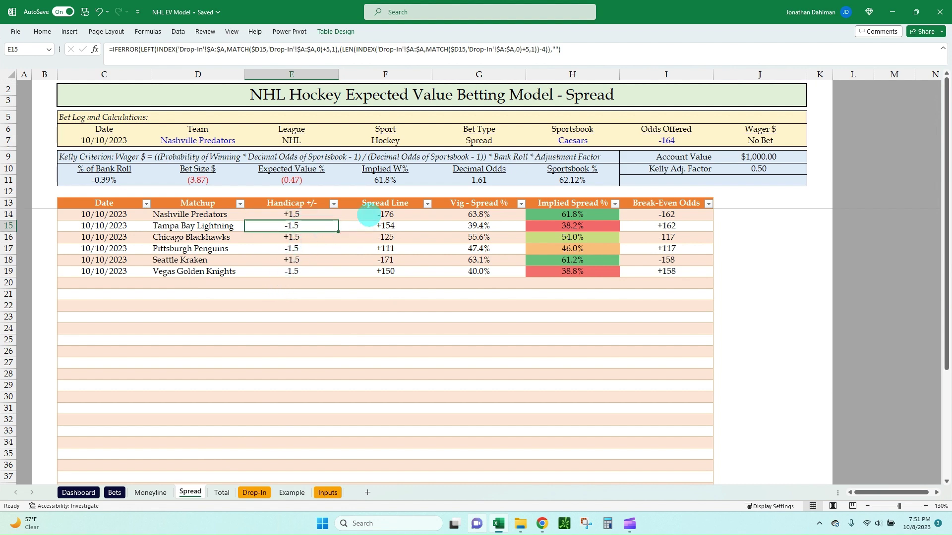
{"action": "left_click", "coordinate": [371, 223]}
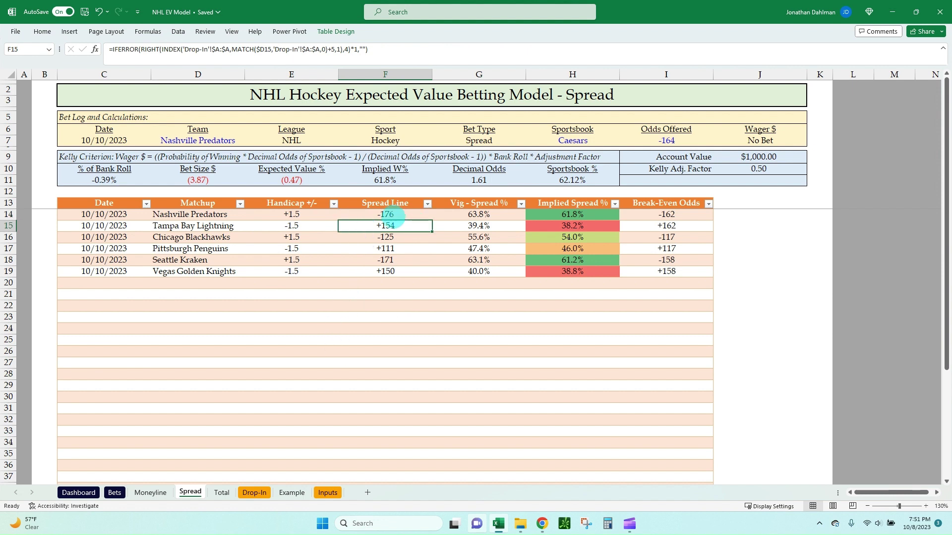
{"action": "left_click", "coordinate": [479, 223]}
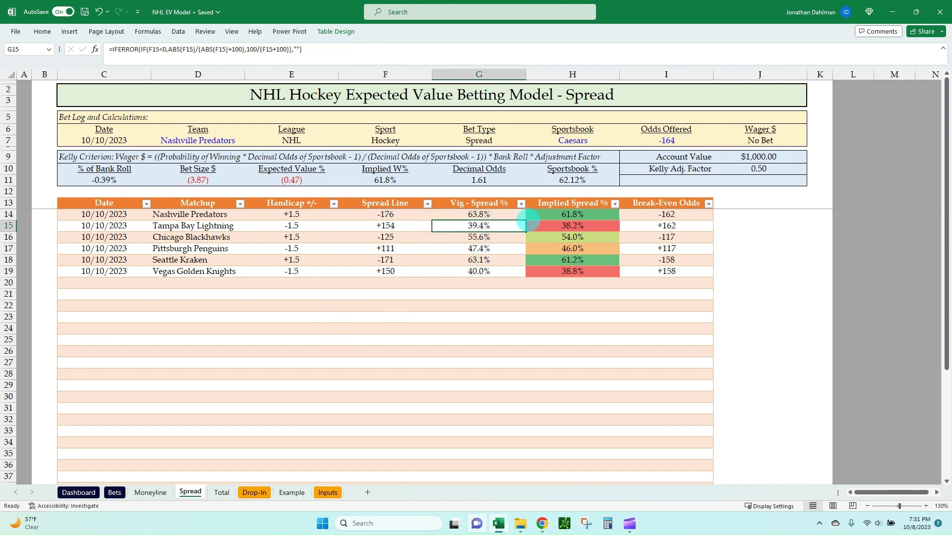
{"action": "left_click", "coordinate": [572, 226]}
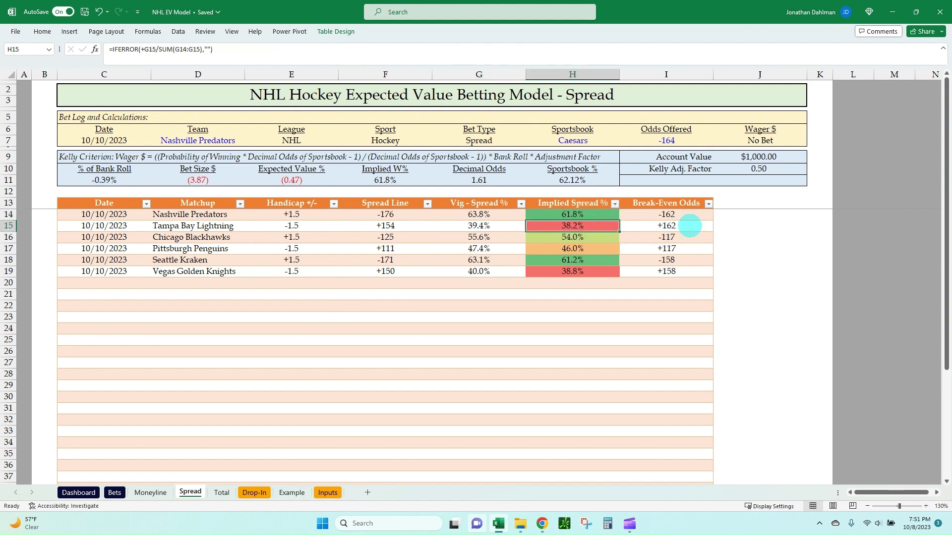
{"action": "left_click", "coordinate": [686, 224]}
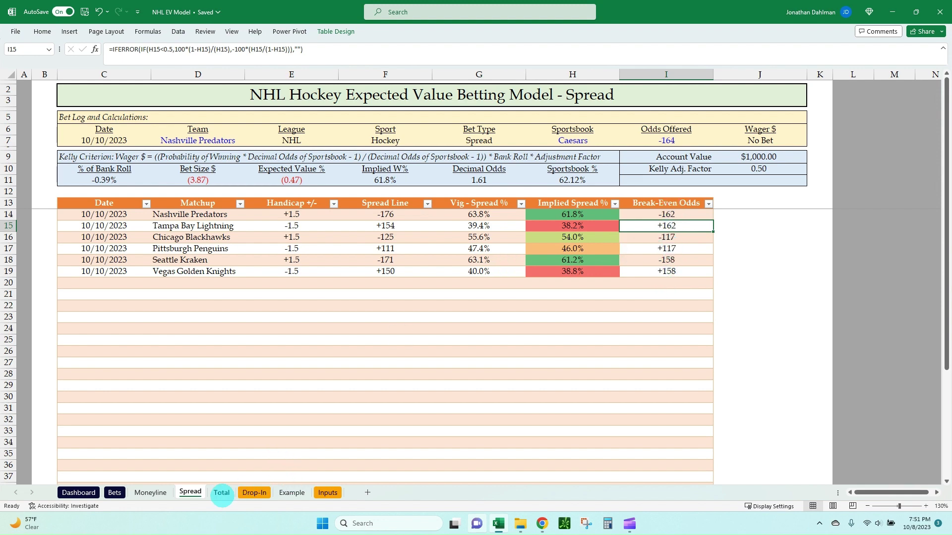
On the Total sheet, examine the over/under, total line and break-even odds for the Nashville–Tampa Bay matchup
{"action": "left_click", "coordinate": [222, 492]}
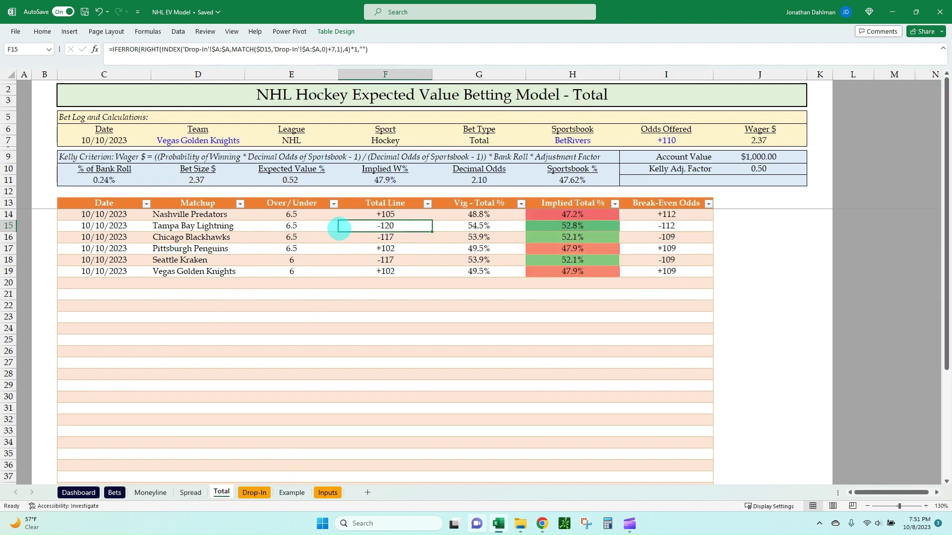
{"action": "left_click", "coordinate": [288, 215]}
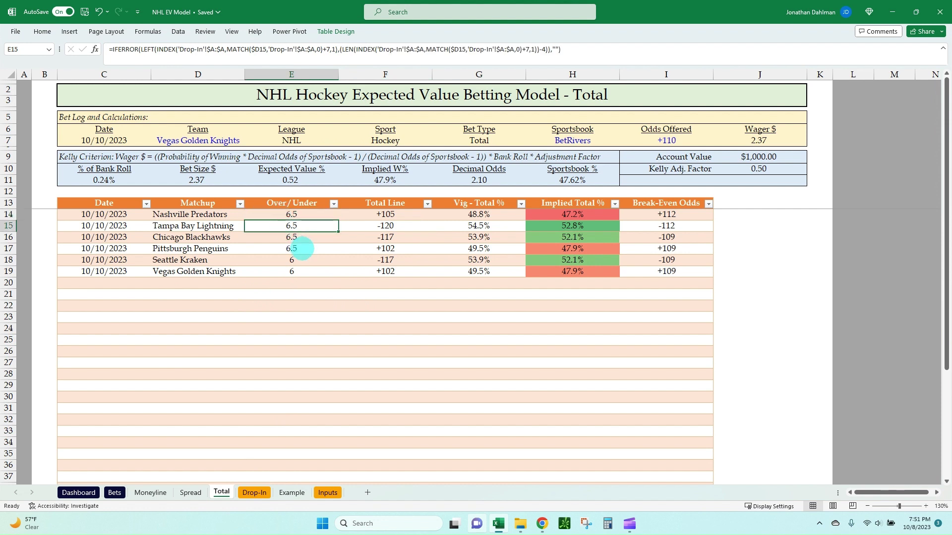
{"action": "left_click", "coordinate": [394, 215]}
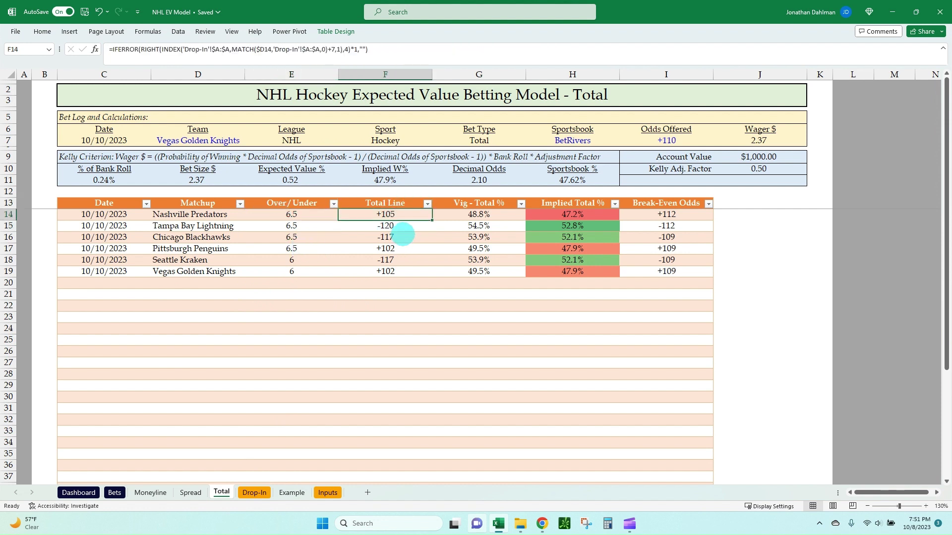
{"action": "left_click", "coordinate": [628, 217]}
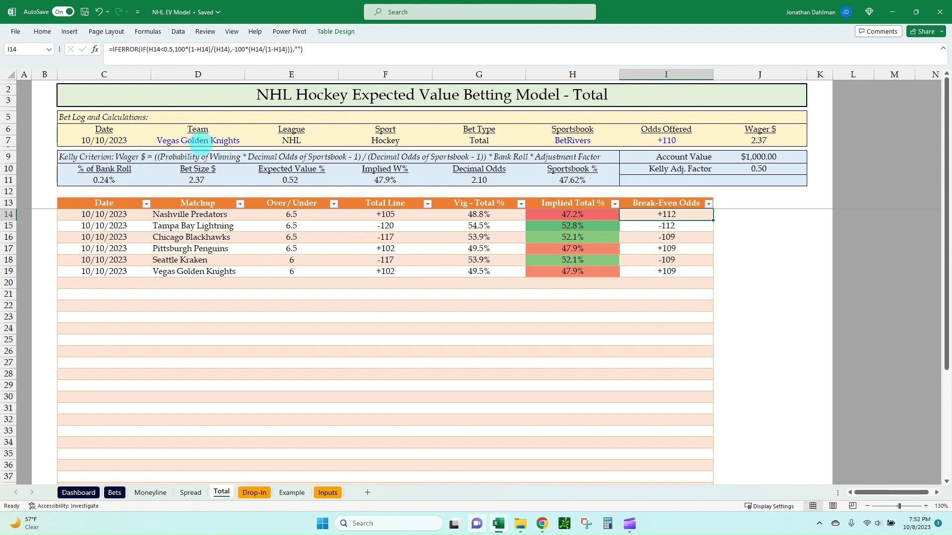
Examine the Total sheet's bet log team, bet type, sportsbook, odds offered and wager formula, plus the account value and Kelly adjustment factor
{"action": "left_click", "coordinate": [200, 141]}
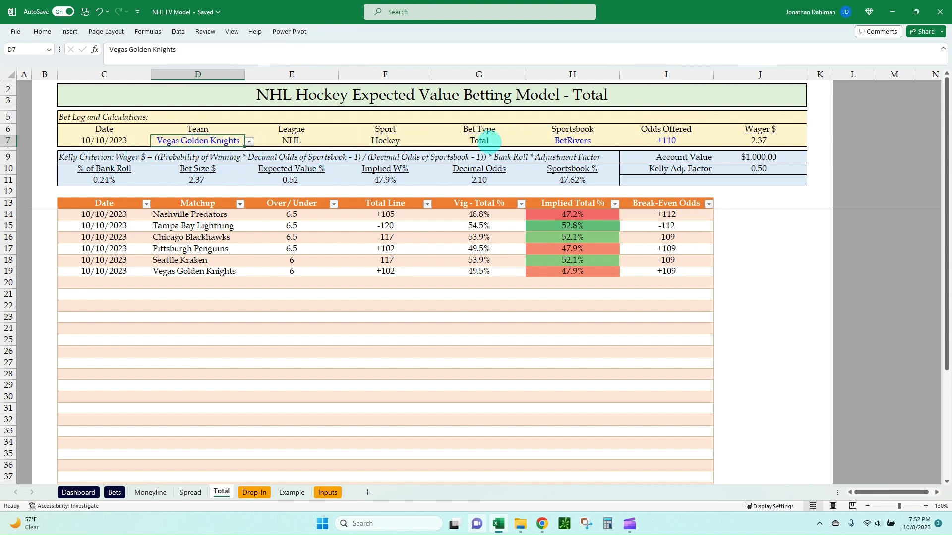
{"action": "left_click", "coordinate": [490, 141]}
{"action": "left_click", "coordinate": [590, 140]}
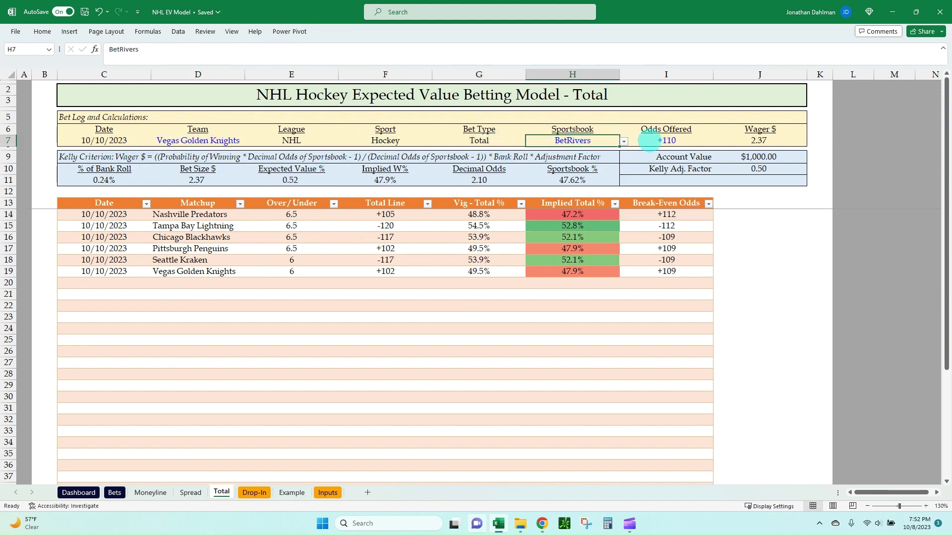
{"action": "left_click", "coordinate": [657, 141]}
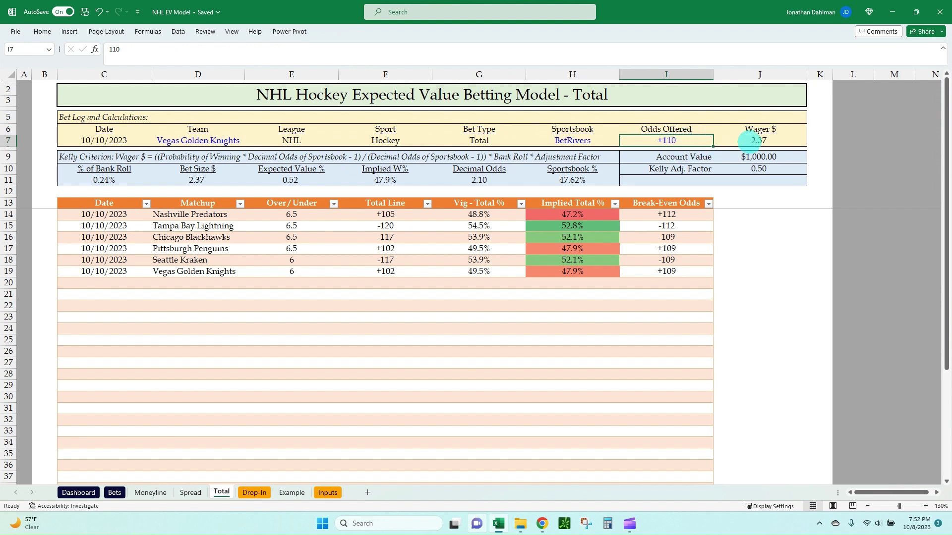
{"action": "left_click", "coordinate": [749, 142]}
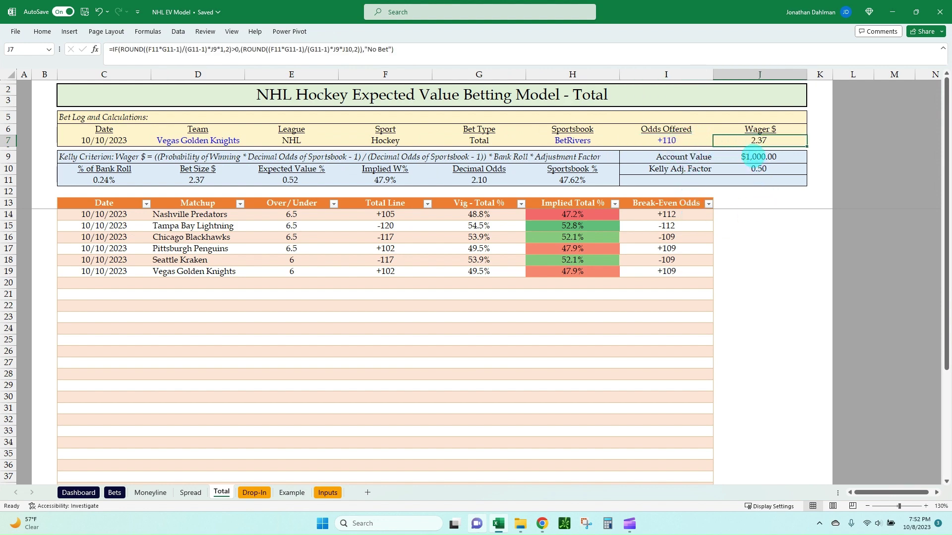
{"action": "left_click", "coordinate": [757, 156]}
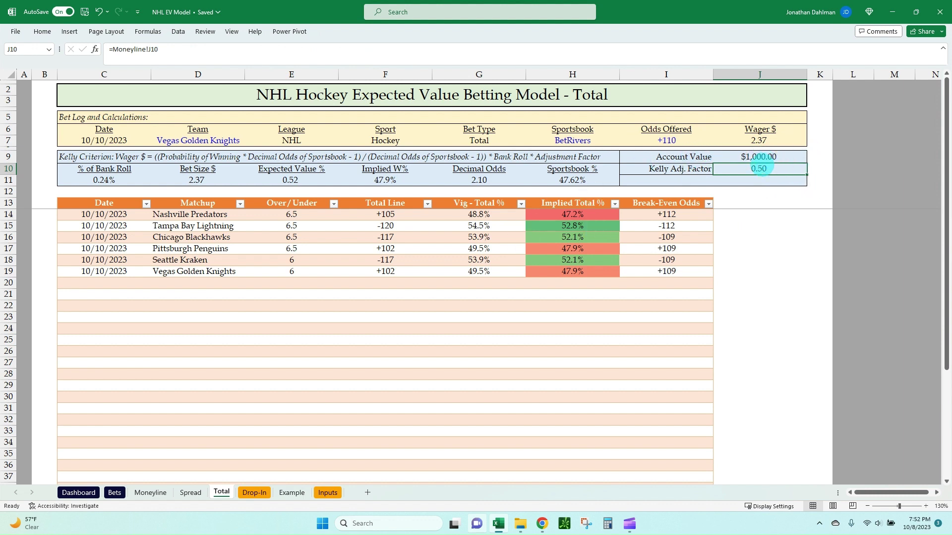
{"action": "left_click", "coordinate": [764, 156]}
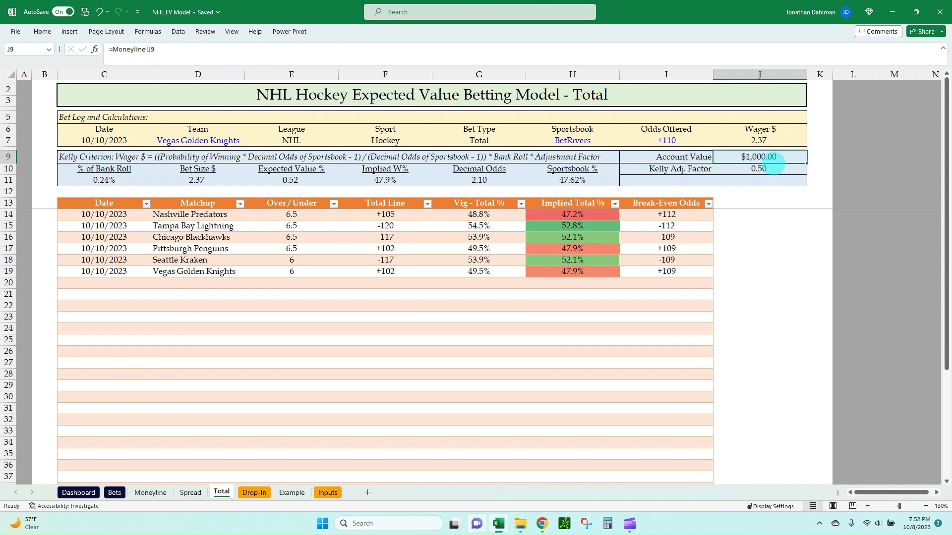
{"action": "left_click", "coordinate": [763, 170]}
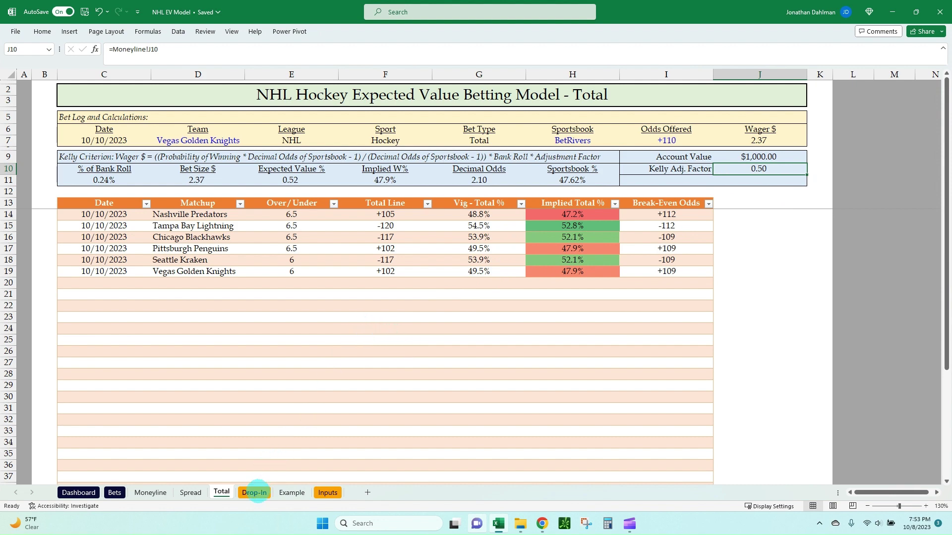
On the Drop-In sheet, inspect the number format of cell B5, leaving it as it is
{"action": "left_click", "coordinate": [254, 492]}
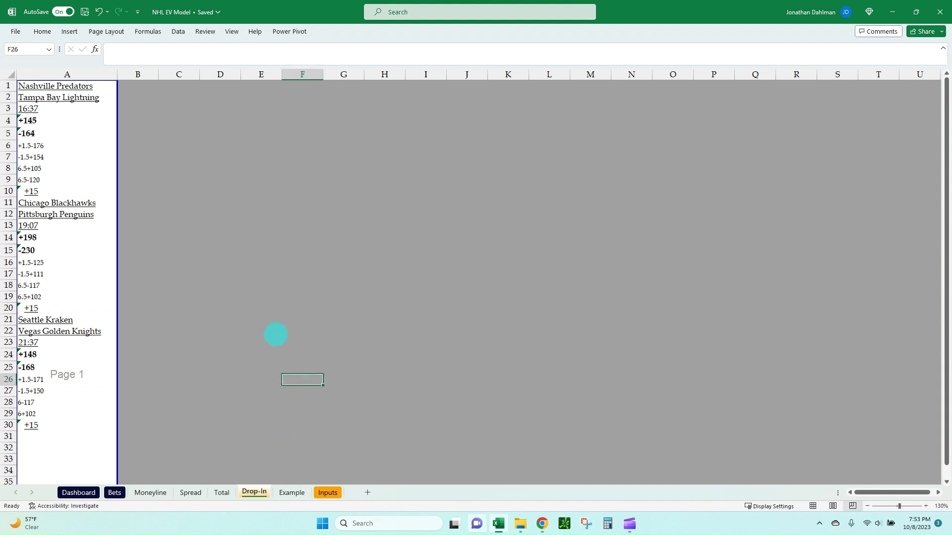
{"action": "left_click", "coordinate": [164, 94]}
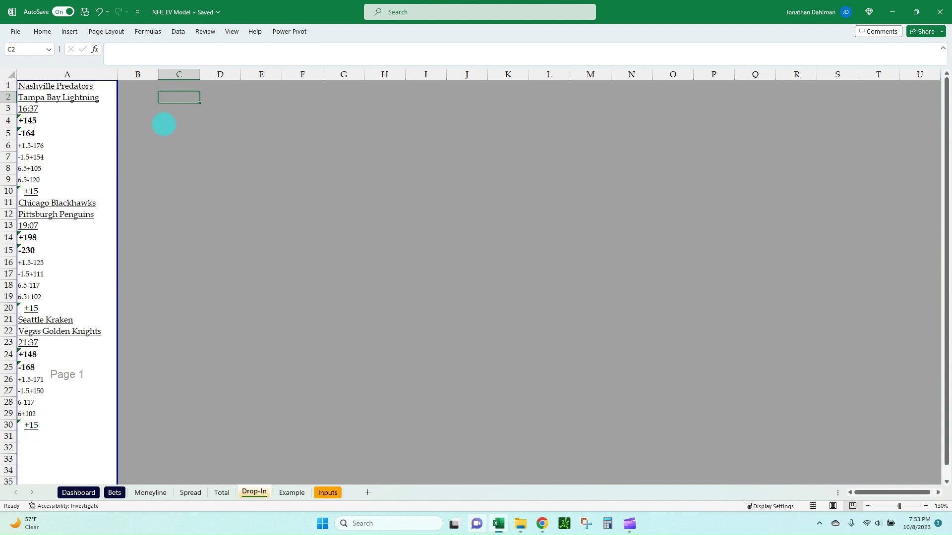
{"action": "left_click", "coordinate": [138, 130]}
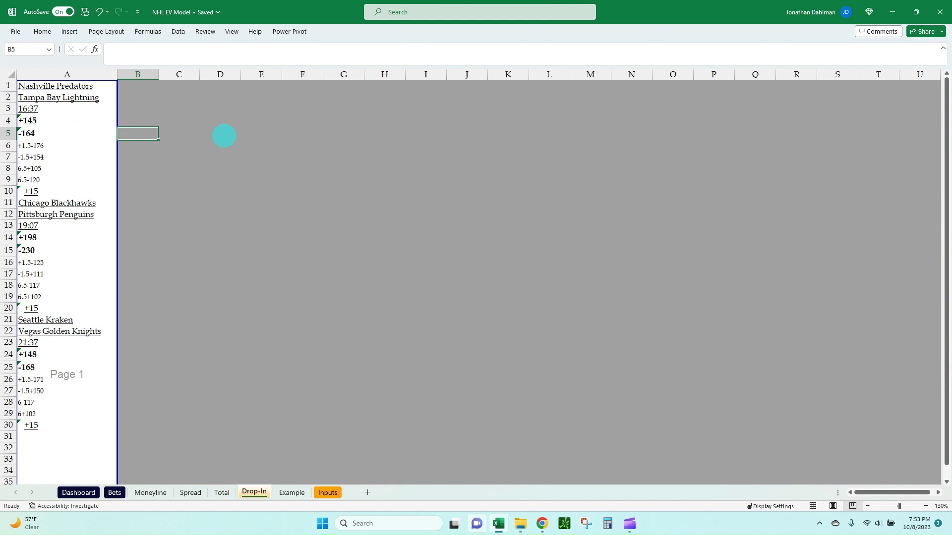
{"action": "key", "text": "ctrl+1"}
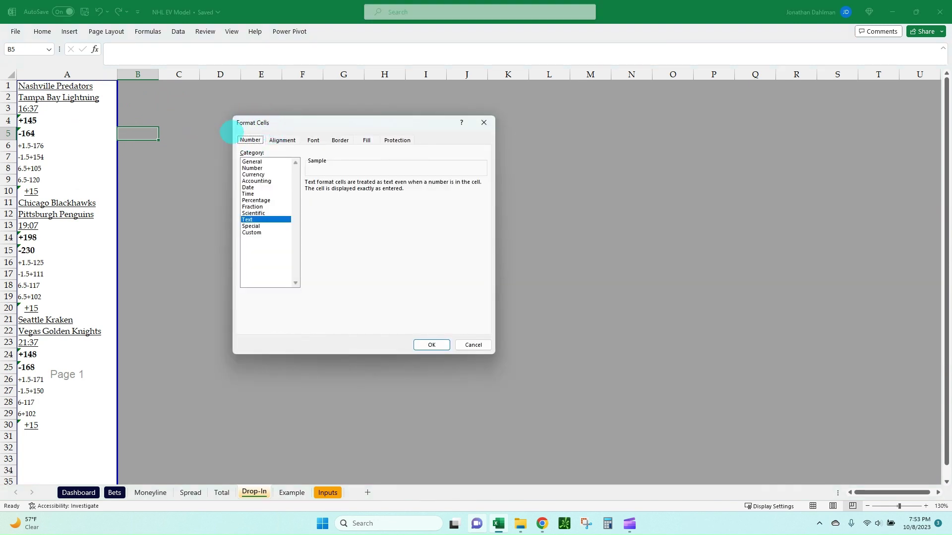
{"action": "left_click_drag", "start_coordinate": [281, 122], "coordinate": [245, 119]}
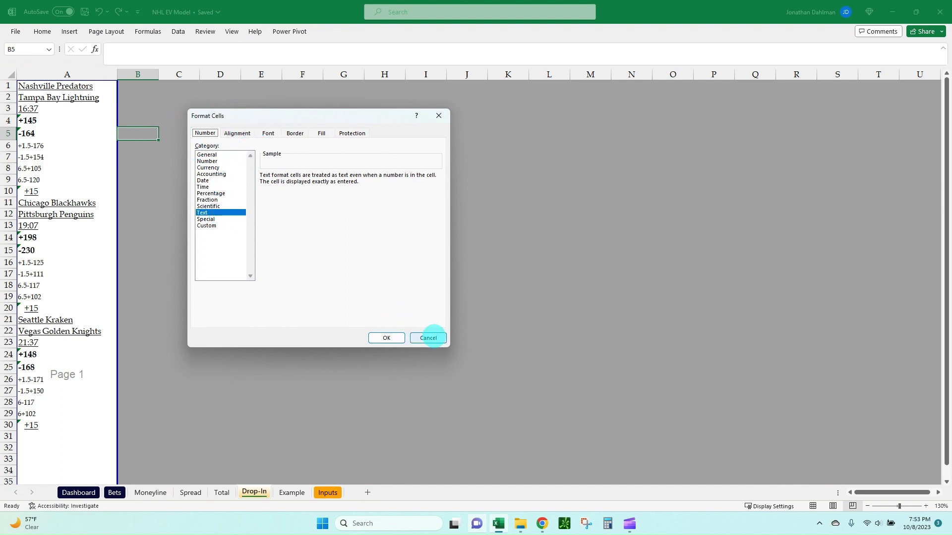
{"action": "left_click", "coordinate": [428, 338]}
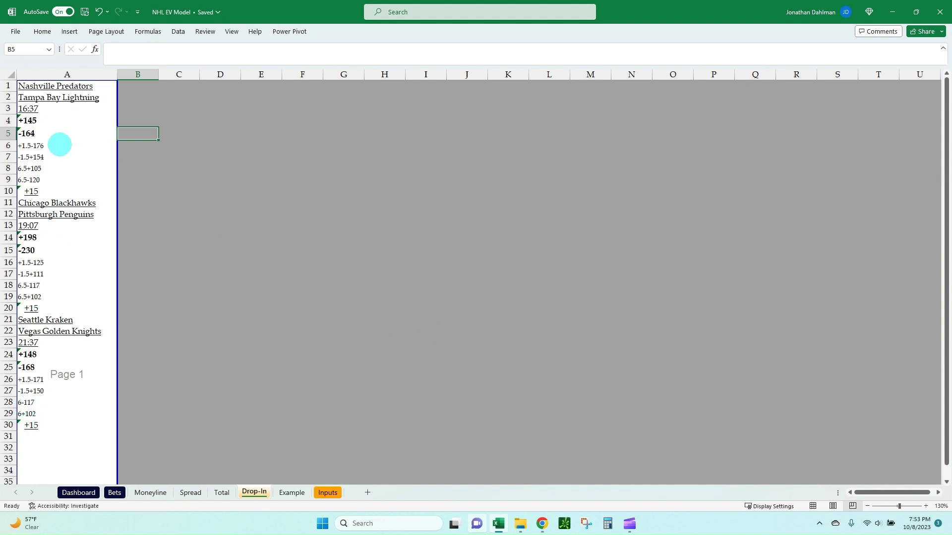
Examine the first spread entry in the Drop-In data and the Seattle Kraken's moneyline formula on the Moneyline sheet
{"action": "left_click", "coordinate": [62, 145]}
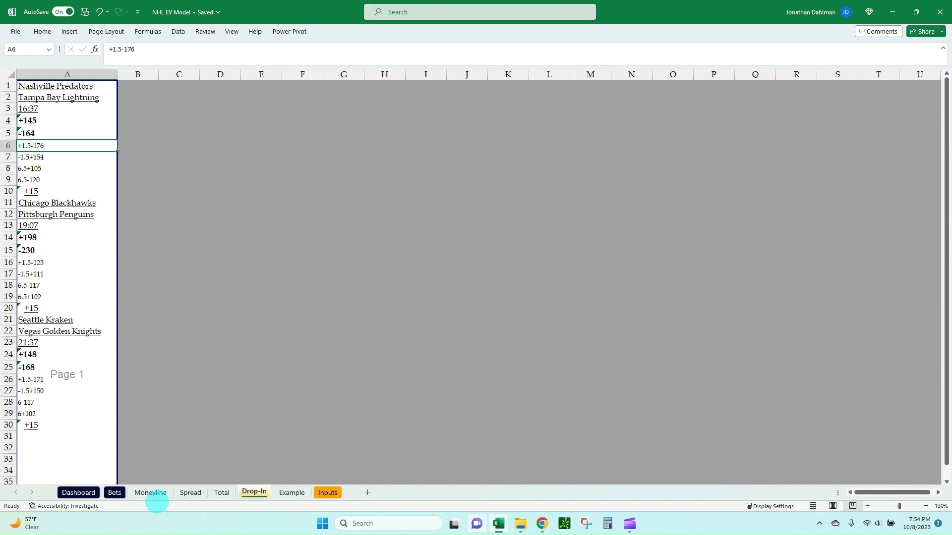
{"action": "left_click", "coordinate": [151, 493]}
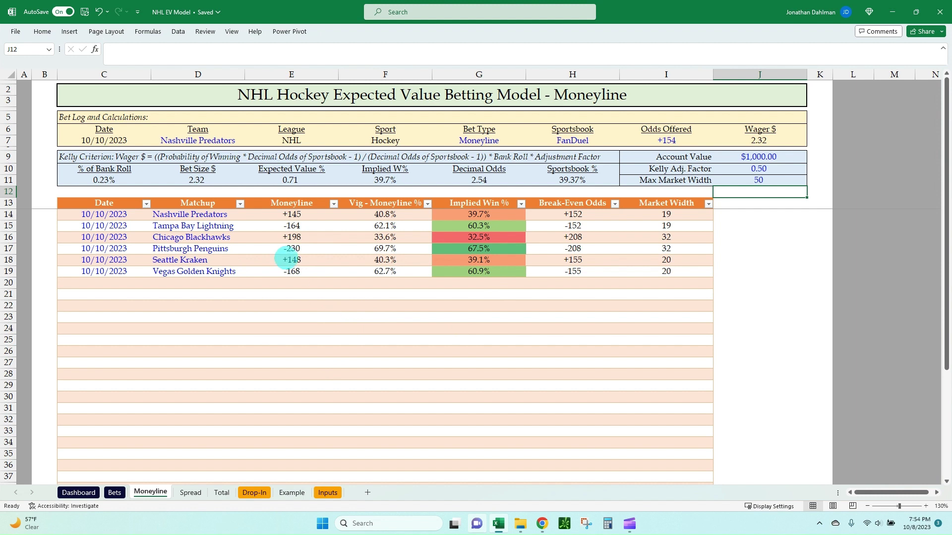
{"action": "left_click", "coordinate": [271, 259]}
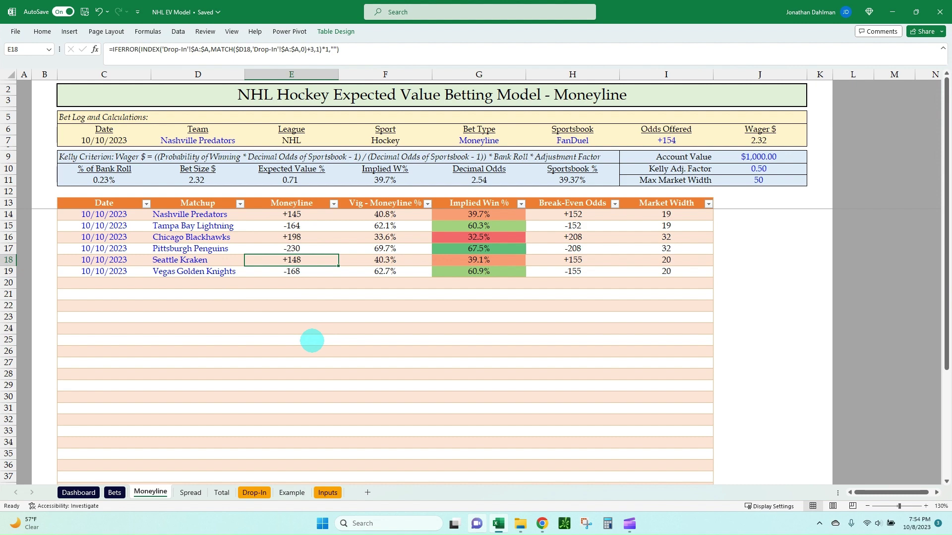
Switch to Chrome, bring up Pinnacle's NHL odds, and view its account sign-up page before returning to the odds
{"action": "key", "text": "alt+Tab"}
{"action": "key", "text": "alt+Tab"}
{"action": "key", "text": "alt+Tab"}
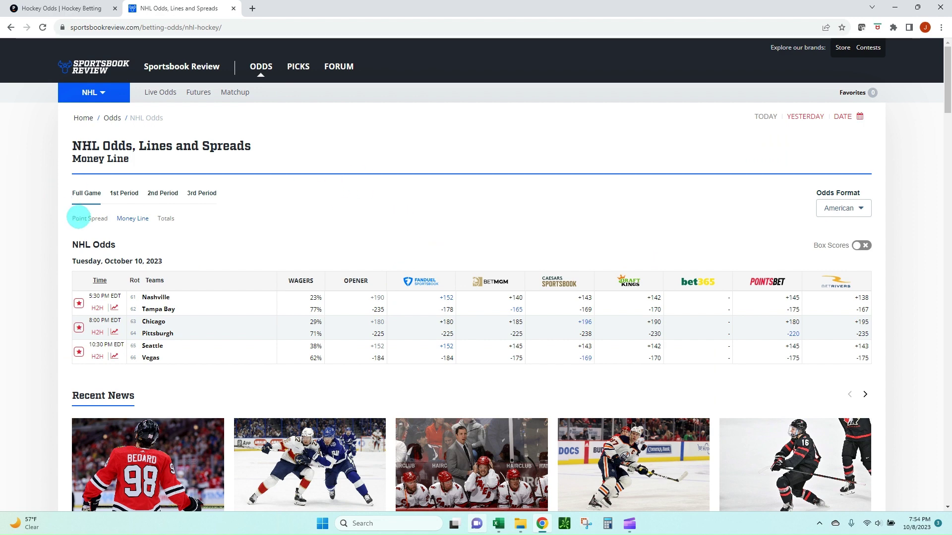
{"action": "left_click", "coordinate": [50, 9]}
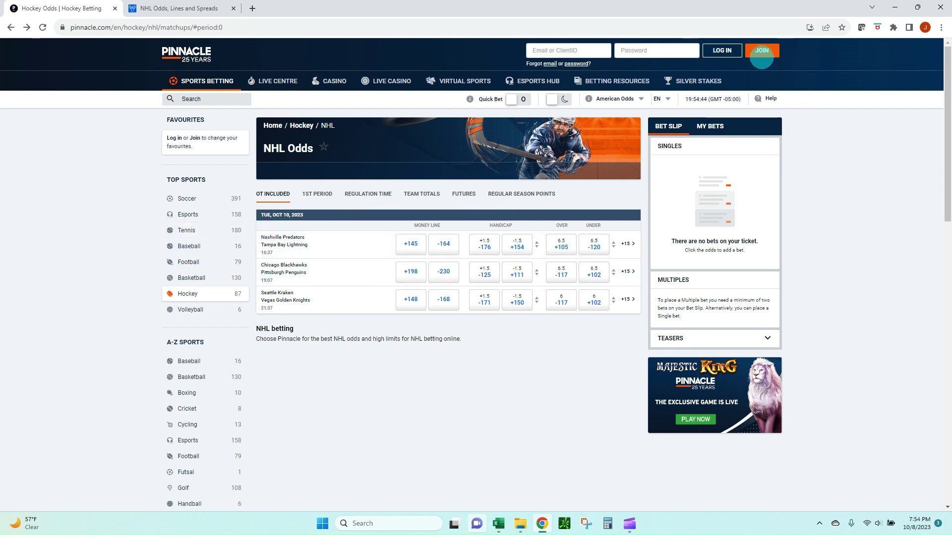
{"action": "left_click", "coordinate": [758, 50]}
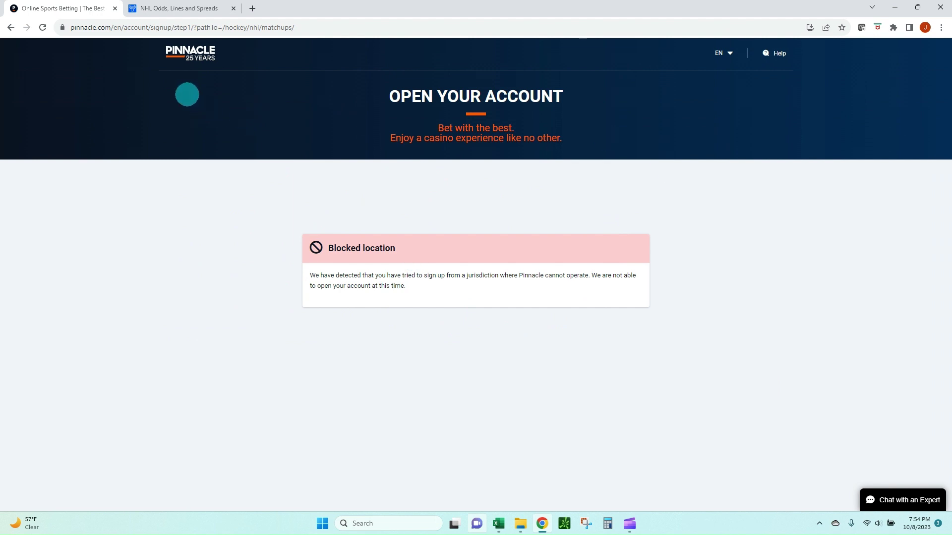
{"action": "left_click", "coordinate": [11, 27]}
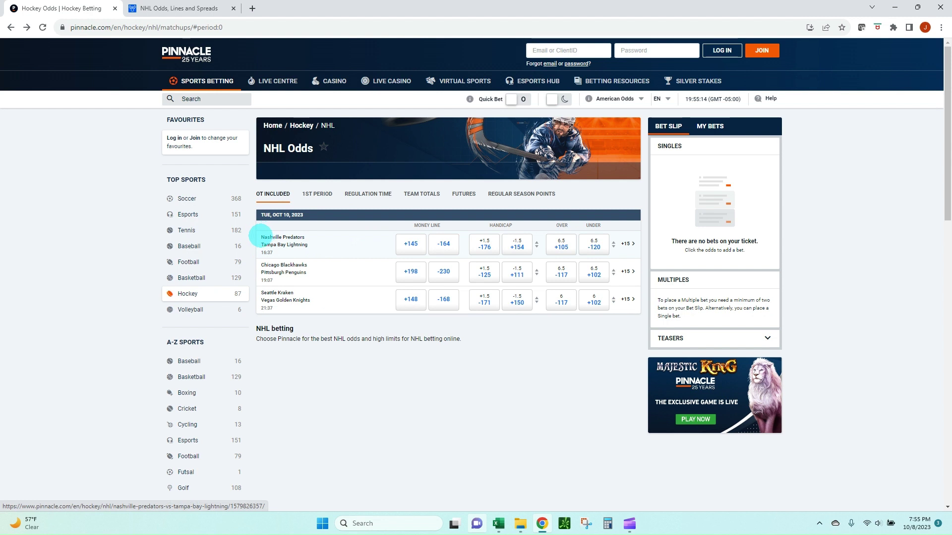
Copy Pinnacle's three October 10 NHL matchups with odds into cell A1 of Excel's Drop-In sheet, matching the destination formatting
{"action": "left_click_drag", "start_coordinate": [261, 237], "coordinate": [628, 299]}
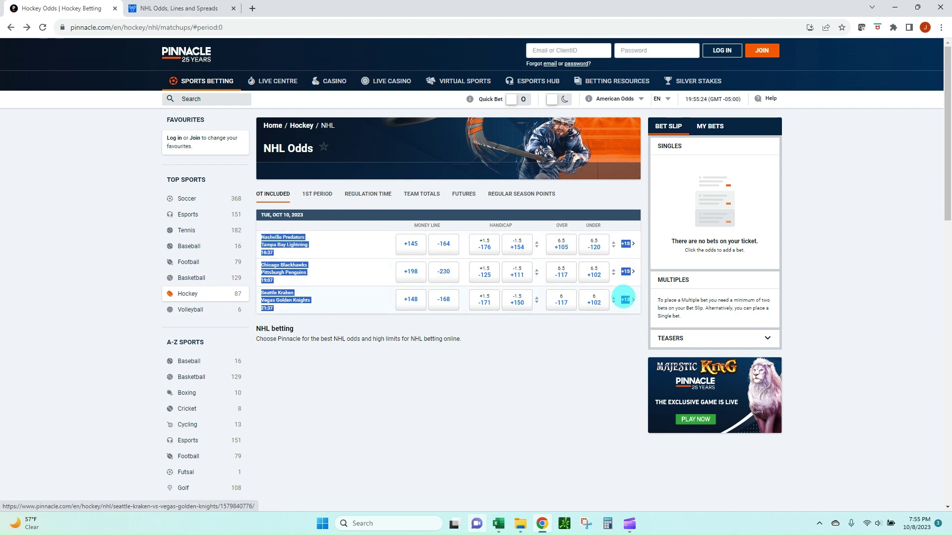
{"action": "key", "text": "alt+Tab"}
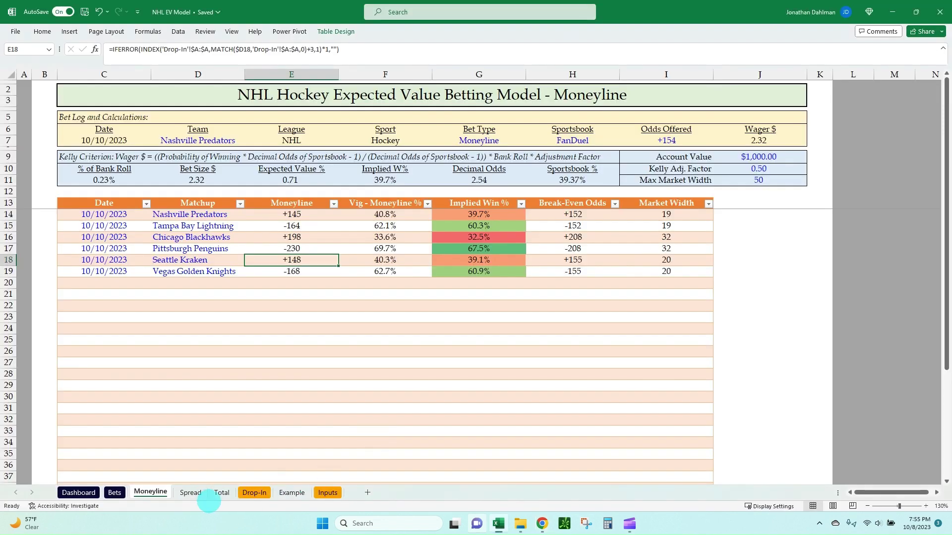
{"action": "left_click", "coordinate": [254, 492]}
{"action": "left_click", "coordinate": [72, 84]}
{"action": "type", "text": "Nashville Predators Tampa Bay Lightning 16:37 145 -164 -174.5 152.5 6.5+105 6.5-120 15 Chicago Blackhawks Pittsburgh Penguins 19:07 198 -230 -123.5 109.5 6.5-117 6.5+102 15 Seattle Kraken Vegas Golden Knights 21:37 148 -168 -169.5 148.5 6-117 6+102 15"}
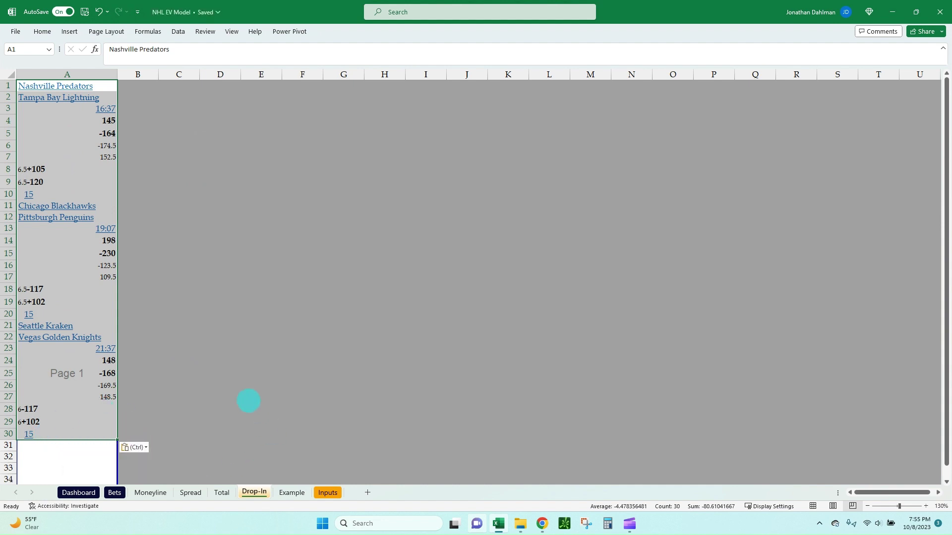
{"action": "left_click", "coordinate": [143, 447]}
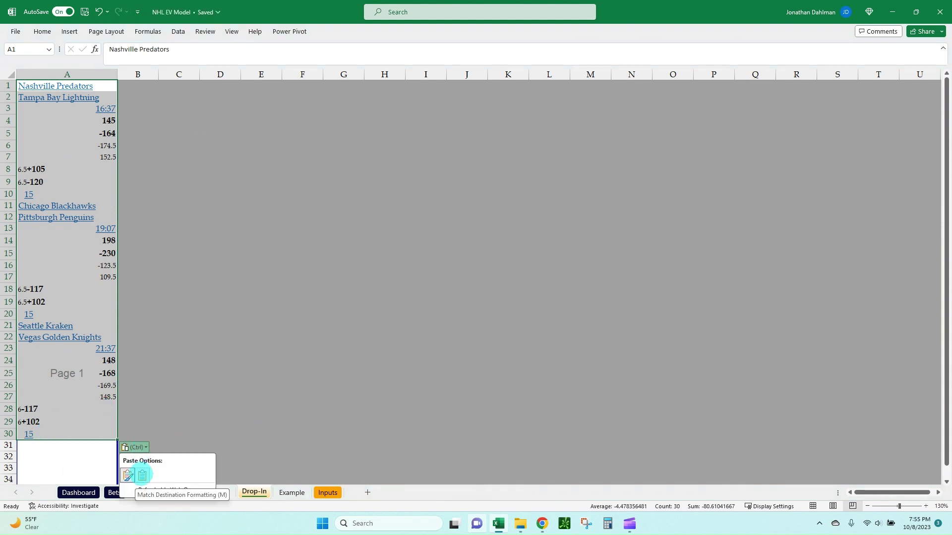
{"action": "left_click", "coordinate": [142, 475]}
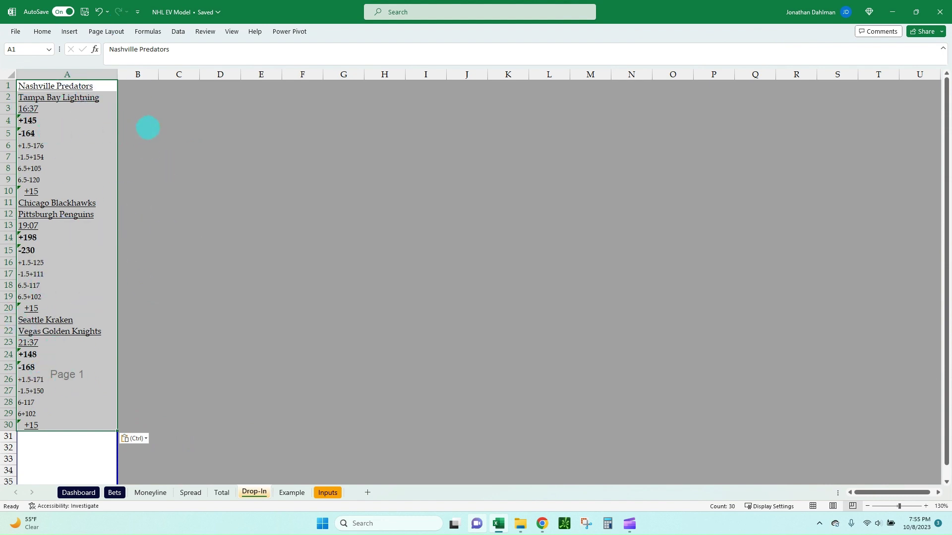
Check the pasted Nashville–Tampa Bay spread and total entries, and the Nashville Predators' moneyline formula on the Moneyline sheet
{"action": "left_click_drag", "start_coordinate": [147, 130], "coordinate": [143, 121]}
{"action": "left_click", "coordinate": [52, 159]}
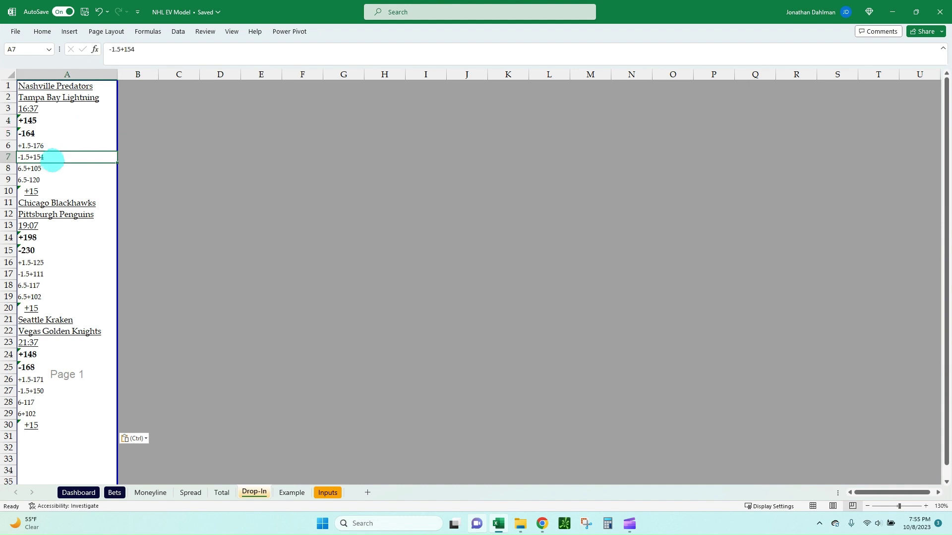
{"action": "left_click", "coordinate": [54, 171]}
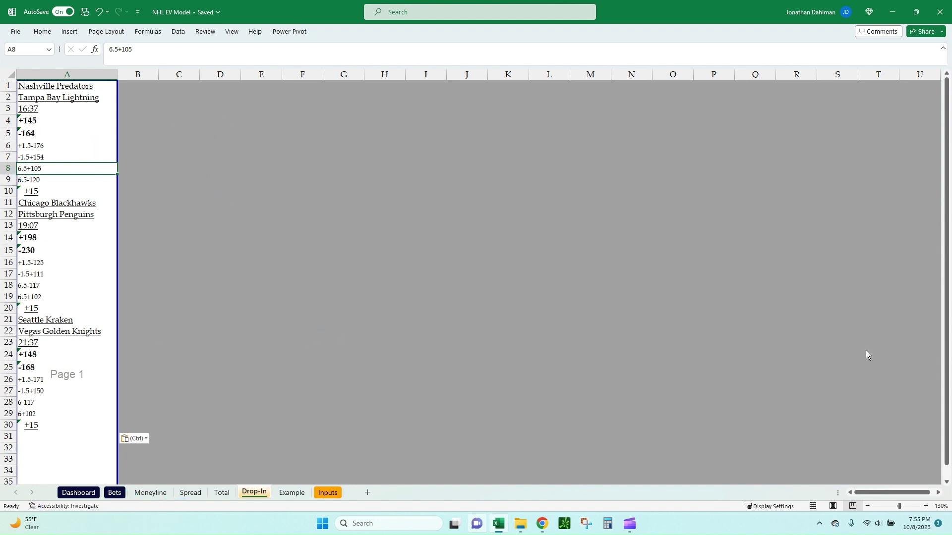
{"action": "left_click", "coordinate": [149, 493]}
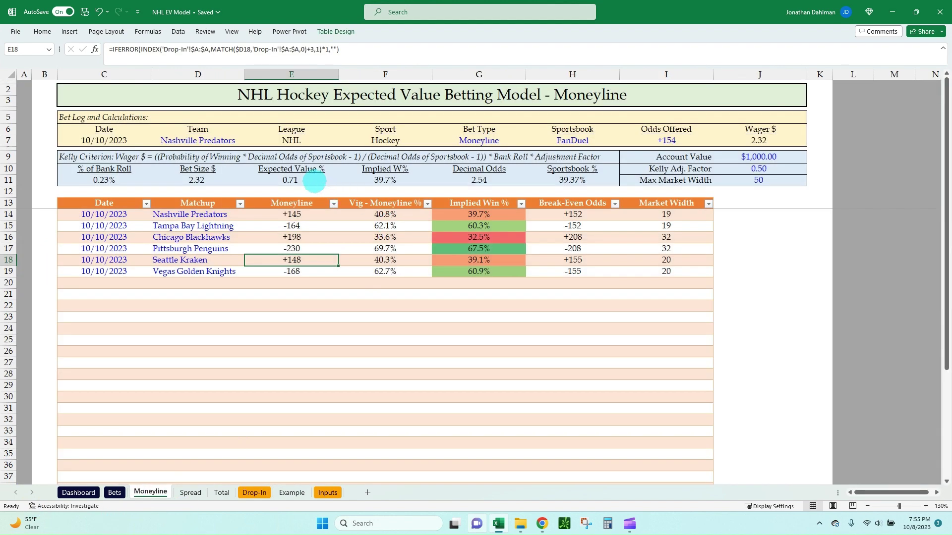
{"action": "left_click", "coordinate": [291, 214]}
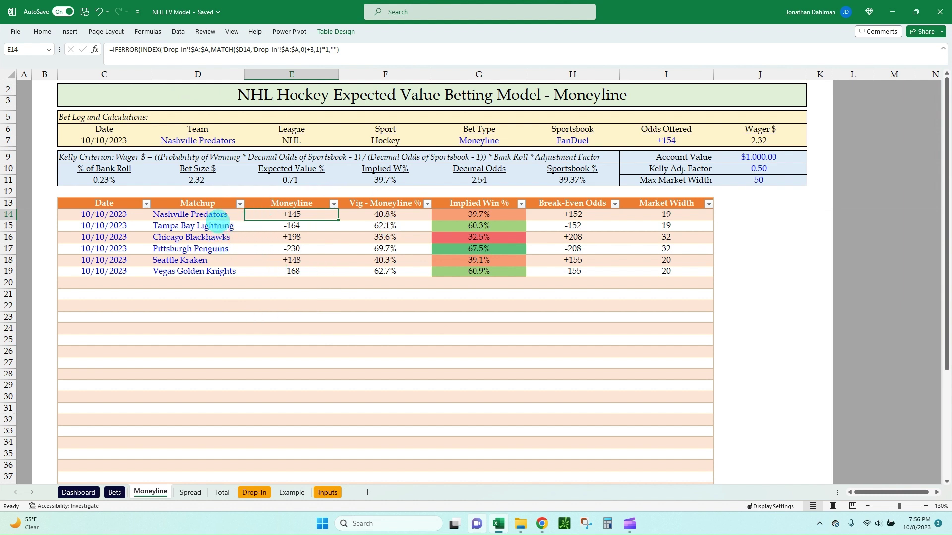
Clear all six team names from the Matchup column on the Moneyline sheet
{"action": "left_click", "coordinate": [217, 214]}
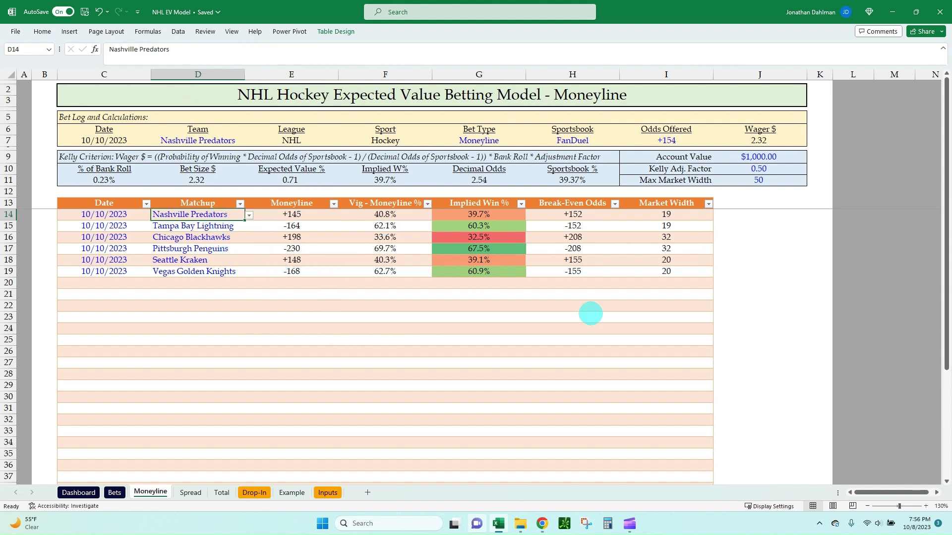
{"action": "key", "text": "shift+Down"}
{"action": "key", "text": "shift+Down"}
{"action": "key", "text": "shift+Down"}
{"action": "key", "text": "shift+Down"}
{"action": "key", "text": "shift+Down"}
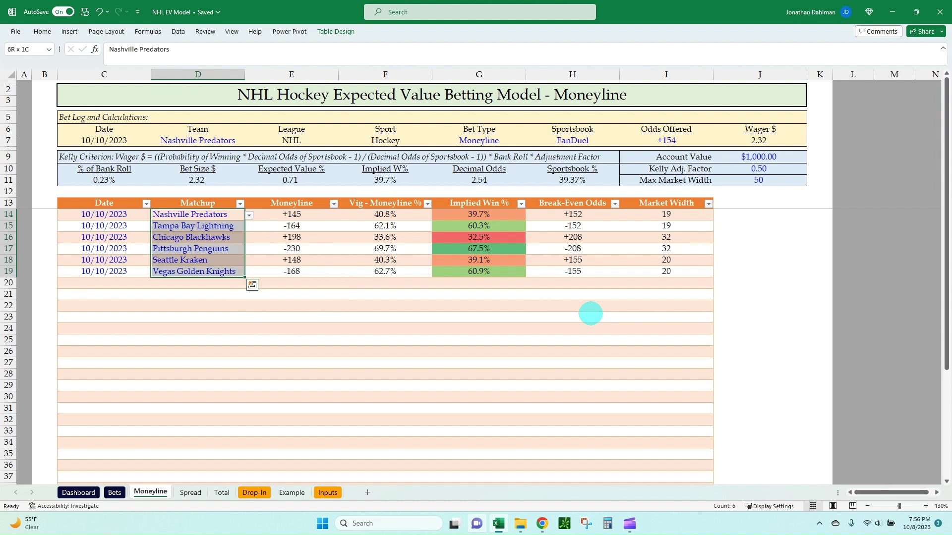
{"action": "key", "text": "Delete"}
Select cells D14:D19 in the Matchup column and empty them
{"action": "key", "text": "shift+Up"}
{"action": "key", "text": "shift+Up"}
{"action": "key", "text": "shift+Up"}
{"action": "key", "text": "shift+Up"}
{"action": "key", "text": "shift+Up"}
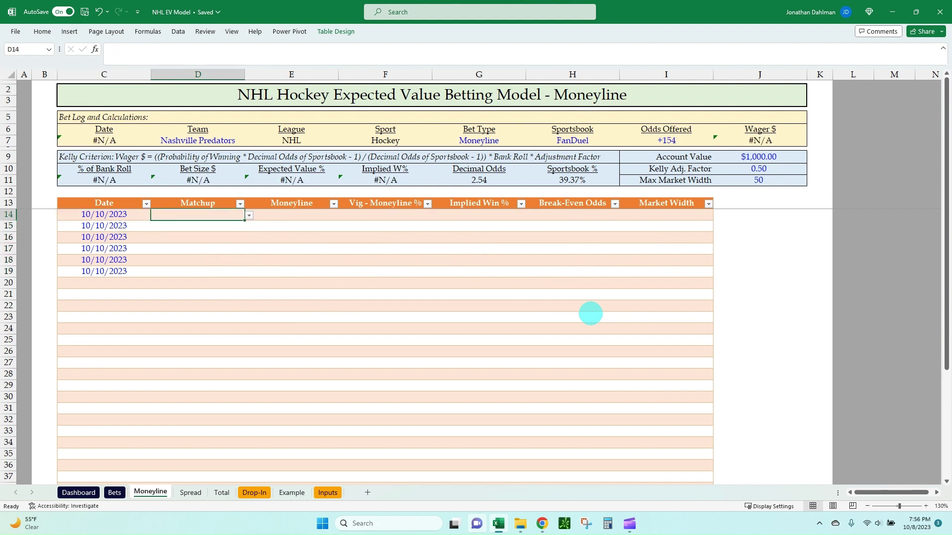
Browse the team list for cell D14, switch to Chrome to check Pinnacle's first NHL matchup, and return to Excel
{"action": "key", "text": "alt+Down"}
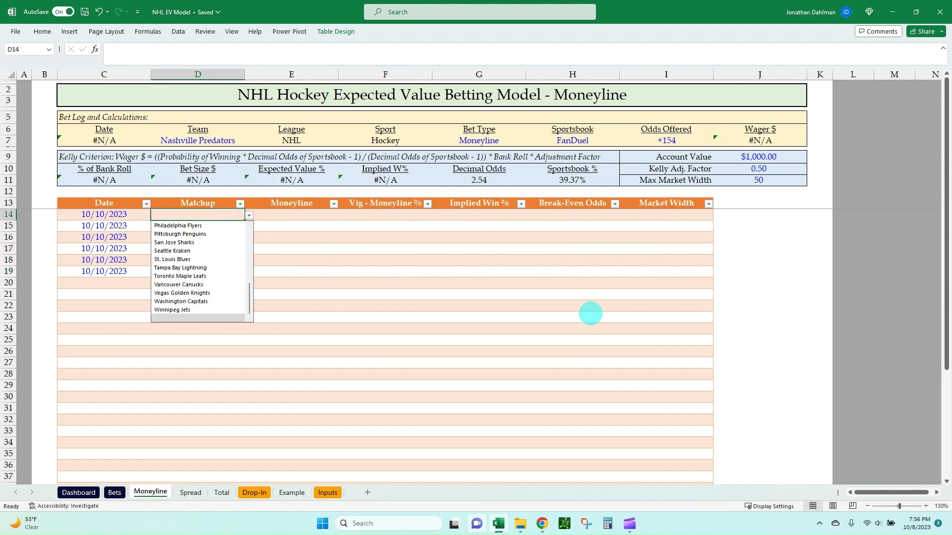
{"action": "key", "text": "Up"}
{"action": "key", "text": "Up"}
{"action": "key", "text": "Up"}
{"action": "key", "text": "Up"}
{"action": "key", "text": "Up"}
{"action": "key", "text": "Up"}
{"action": "key", "text": "Up"}
{"action": "key", "text": "Up"}
{"action": "key", "text": "Up"}
{"action": "key", "text": "Up"}
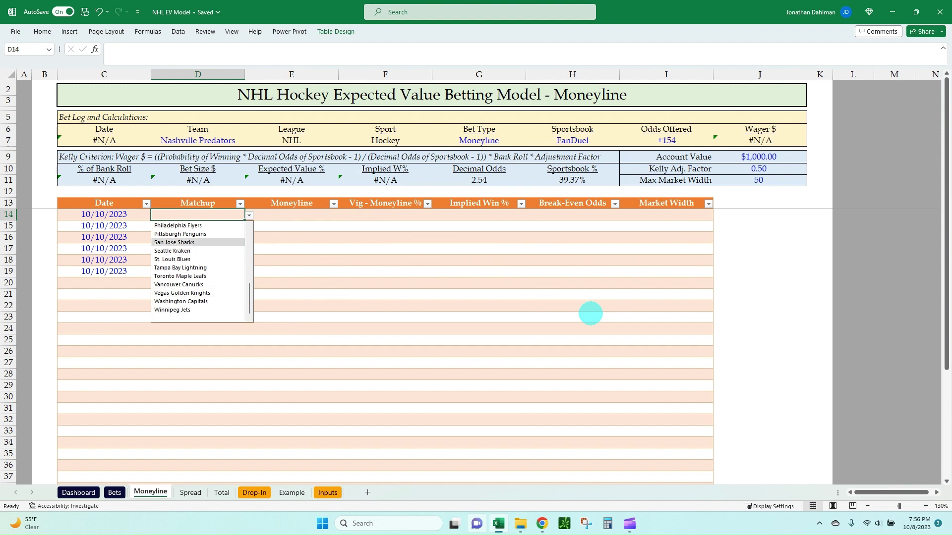
{"action": "key", "text": "Up"}
{"action": "key", "text": "Up"}
{"action": "key", "text": "Up"}
{"action": "key", "text": "Up"}
{"action": "key", "text": "Up"}
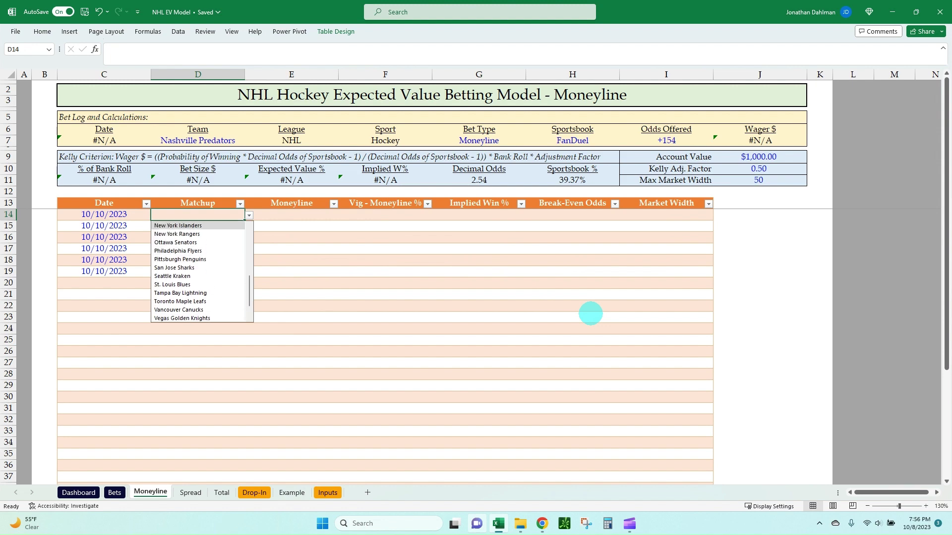
{"action": "key", "text": "alt+Tab"}
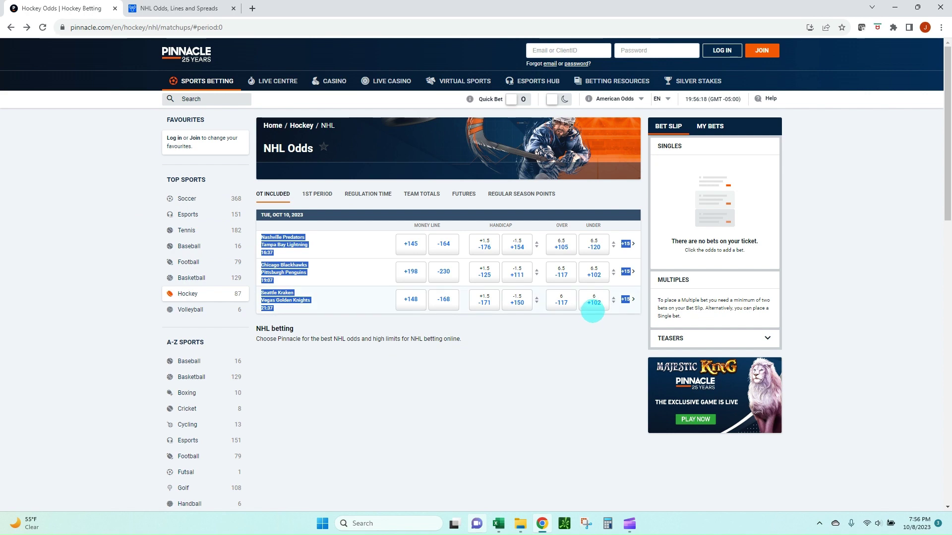
{"action": "key", "text": "alt+Tab"}
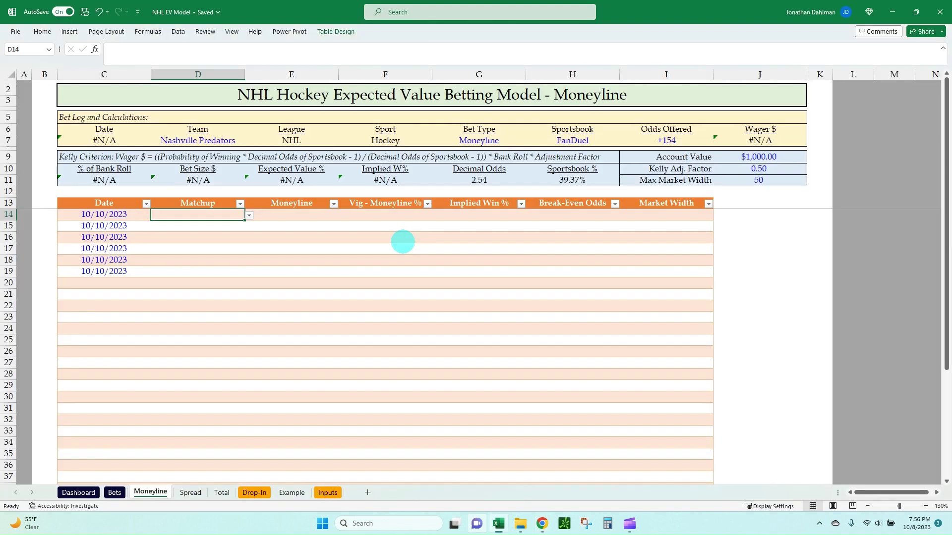
Choose Nashville Predators from the team list for Matchup cell D14
{"action": "key", "text": "alt+Down"}
{"action": "key", "text": "Up"}
{"action": "key", "text": "Up"}
{"action": "key", "text": "Up"}
{"action": "key", "text": "Up"}
{"action": "key", "text": "Up"}
{"action": "key", "text": "Up"}
{"action": "key", "text": "Up"}
{"action": "key", "text": "Up"}
{"action": "key", "text": "Up"}
{"action": "key", "text": "Up"}
{"action": "key", "text": "Up"}
{"action": "key", "text": "Up"}
{"action": "key", "text": "Up"}
{"action": "key", "text": "Up"}
{"action": "key", "text": "Up"}
{"action": "key", "text": "Up"}
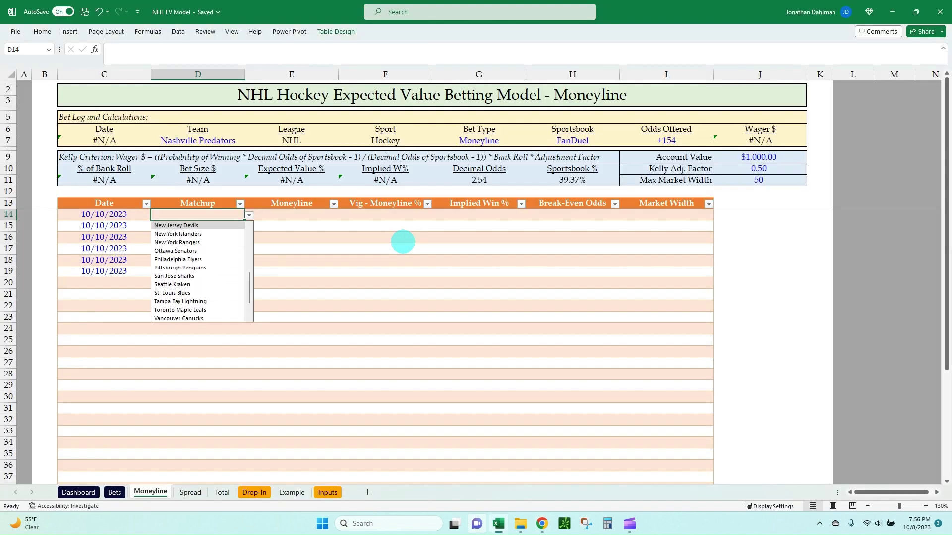
{"action": "key", "text": "Up"}
{"action": "key", "text": "Up"}
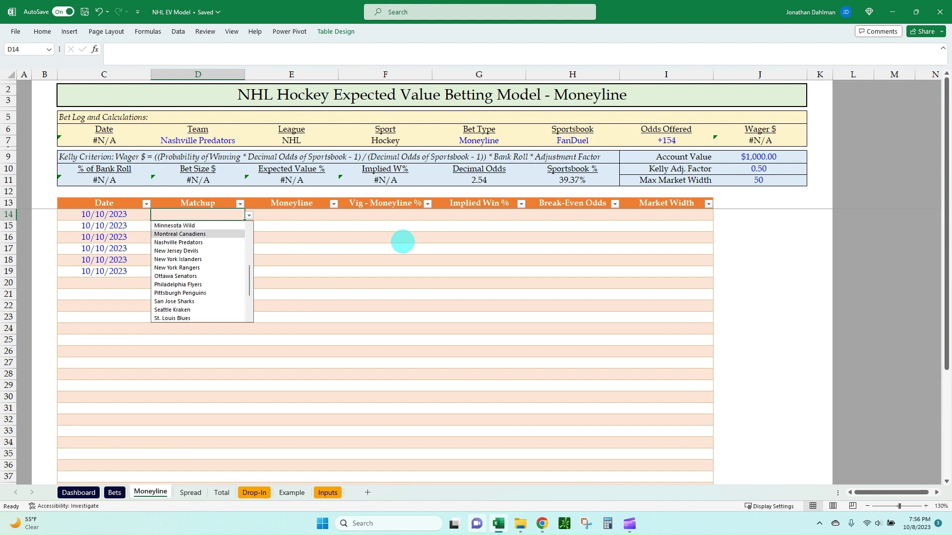
{"action": "key", "text": "Down"}
{"action": "key", "text": "Down"}
{"action": "key", "text": "Return"}
Choose Tampa Bay Lightning from the team list for Matchup cell D15
{"action": "key", "text": "Down"}
{"action": "key", "text": "alt+Down"}
{"action": "key", "text": "Up"}
{"action": "key", "text": "Up"}
{"action": "key", "text": "Up"}
{"action": "key", "text": "Up"}
{"action": "key", "text": "Up"}
{"action": "key", "text": "Up"}
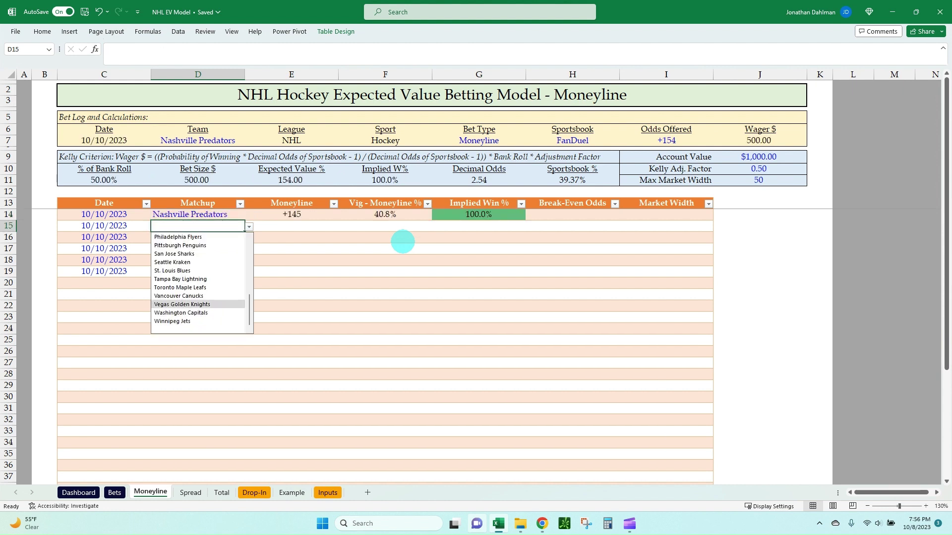
{"action": "key", "text": "Return"}
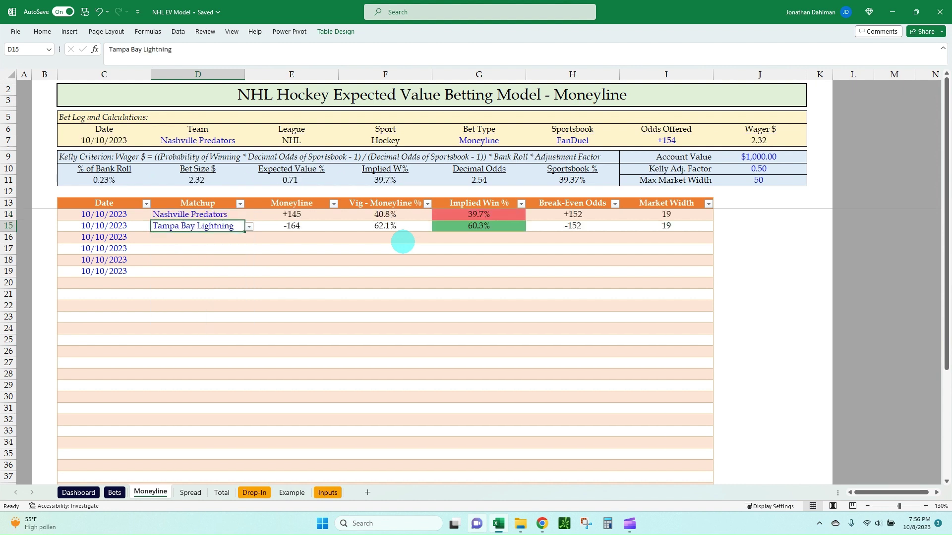
Choose Chicago Blackhawks from the team list for Matchup cell D16
{"action": "key", "text": "Down"}
{"action": "key", "text": "alt+Down"}
{"action": "key", "text": "Up"}
{"action": "key", "text": "Up"}
{"action": "key", "text": "Up"}
{"action": "key", "text": "Up"}
{"action": "key", "text": "Up"}
{"action": "key", "text": "Up"}
{"action": "key", "text": "Up"}
{"action": "key", "text": "Up"}
{"action": "key", "text": "Up"}
{"action": "key", "text": "Up"}
{"action": "key", "text": "Up"}
{"action": "key", "text": "Up"}
{"action": "key", "text": "Up"}
{"action": "key", "text": "Up"}
{"action": "key", "text": "Up"}
{"action": "key", "text": "Up"}
{"action": "key", "text": "Up"}
{"action": "key", "text": "Up"}
{"action": "key", "text": "Up"}
{"action": "key", "text": "Up"}
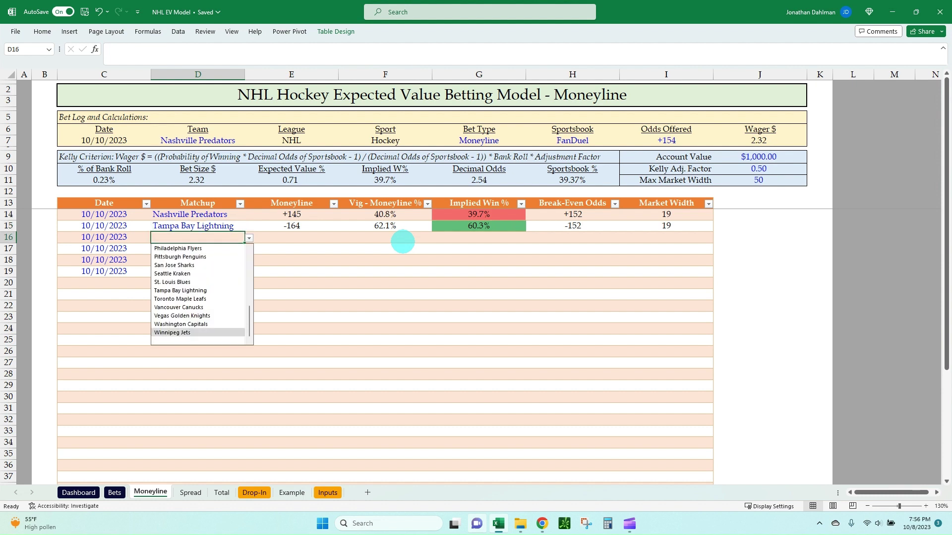
{"action": "key", "text": "Up"}
{"action": "key", "text": "Up"}
{"action": "key", "text": "Up"}
{"action": "key", "text": "Up"}
{"action": "key", "text": "Up"}
{"action": "key", "text": "Up"}
{"action": "key", "text": "Up"}
{"action": "key", "text": "Up"}
{"action": "key", "text": "Up"}
{"action": "key", "text": "Down"}
{"action": "key", "text": "Down"}
{"action": "key", "text": "Down"}
{"action": "key", "text": "Down"}
{"action": "key", "text": "Down"}
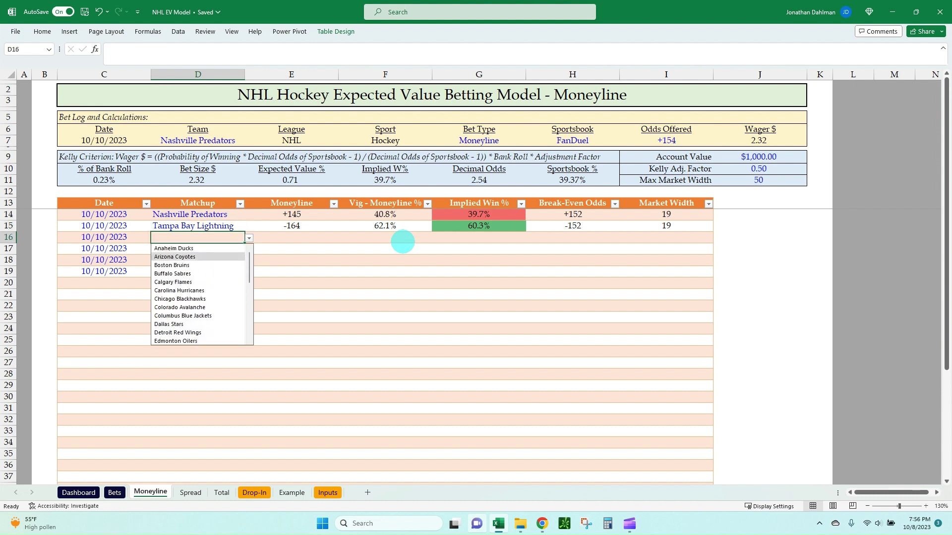
{"action": "key", "text": "Down"}
{"action": "key", "text": "Return"}
Choose Pittsburgh Penguins from the team list for Matchup cell D17
{"action": "key", "text": "Down"}
{"action": "key", "text": "alt+Down"}
{"action": "key", "text": "Up"}
{"action": "key", "text": "Up"}
{"action": "key", "text": "Up"}
{"action": "key", "text": "Up"}
{"action": "key", "text": "Up"}
{"action": "key", "text": "Up"}
{"action": "key", "text": "Up"}
{"action": "key", "text": "Up"}
{"action": "key", "text": "Up"}
{"action": "key", "text": "Up"}
{"action": "key", "text": "Up"}
{"action": "key", "text": "Down"}
{"action": "key", "text": "Return"}
Choose Seattle Kraken from the team list for Matchup cell D18
{"action": "key", "text": "Down"}
{"action": "key", "text": "alt+Down"}
{"action": "key", "text": "Down"}
{"action": "key", "text": "Up"}
{"action": "key", "text": "Up"}
{"action": "key", "text": "Up"}
{"action": "key", "text": "Up"}
{"action": "key", "text": "Up"}
{"action": "key", "text": "Up"}
{"action": "key", "text": "Up"}
{"action": "key", "text": "Up"}
{"action": "key", "text": "Down"}
{"action": "key", "text": "Return"}
Choose Vegas Golden Knights from the team list for Matchup cell D19
{"action": "key", "text": "Down"}
{"action": "key", "text": "alt+Down"}
{"action": "key", "text": "Down"}
{"action": "key", "text": "Up"}
{"action": "key", "text": "Up"}
{"action": "key", "text": "Return"}
Inspect the Tampa Bay Lightning's moneyline formula in cell E15
{"action": "key", "text": "Up"}
{"action": "key", "text": "Up"}
{"action": "key", "text": "Up"}
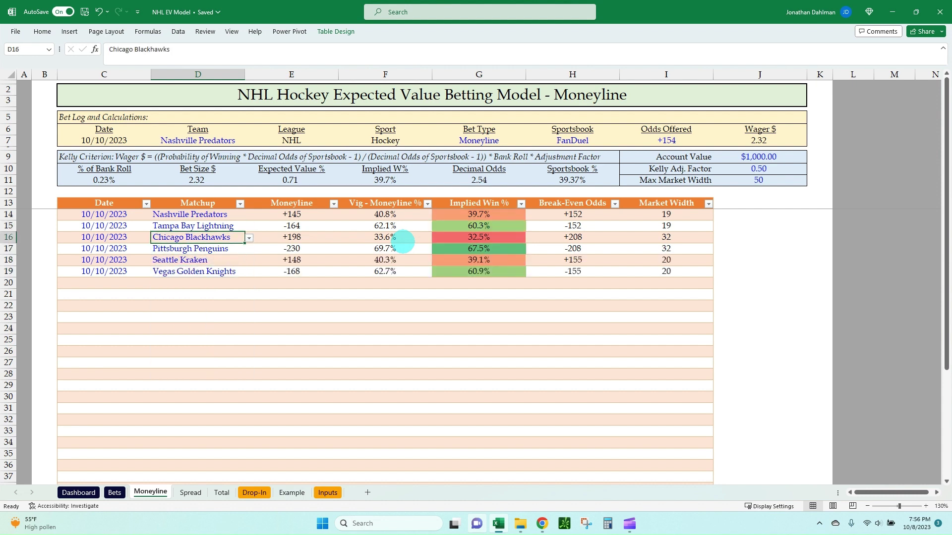
{"action": "key", "text": "Right"}
{"action": "key", "text": "Up"}
{"action": "key", "text": "Up"}
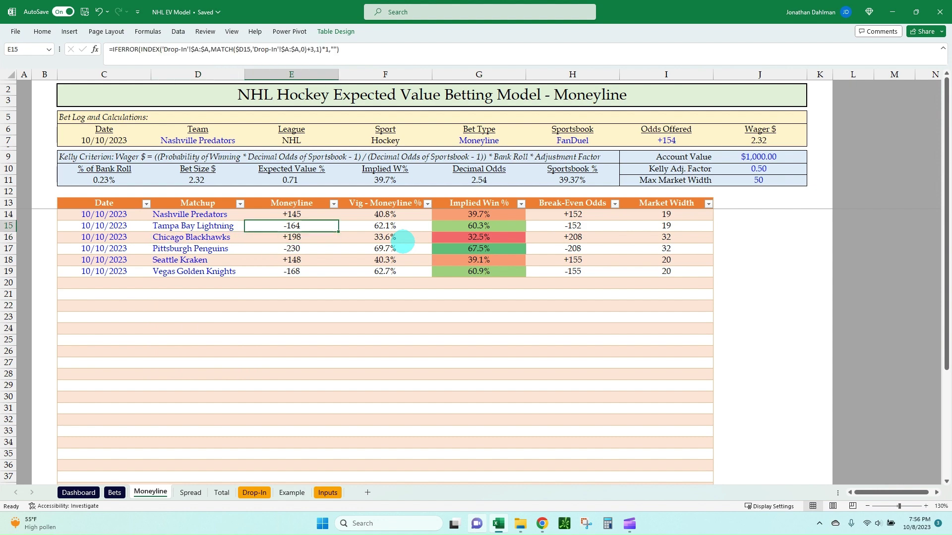
Inspect the Pittsburgh Penguins' handicap formula on the Spread sheet and the Tampa Bay Lightning's over/under formula on the Total sheet
{"action": "key", "text": "ctrl+Page_Down"}
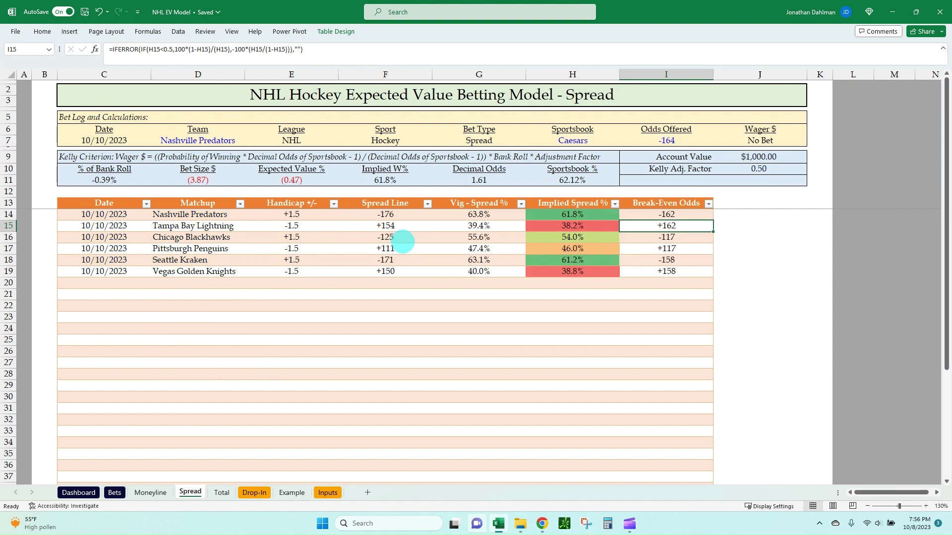
{"action": "left_click", "coordinate": [283, 246]}
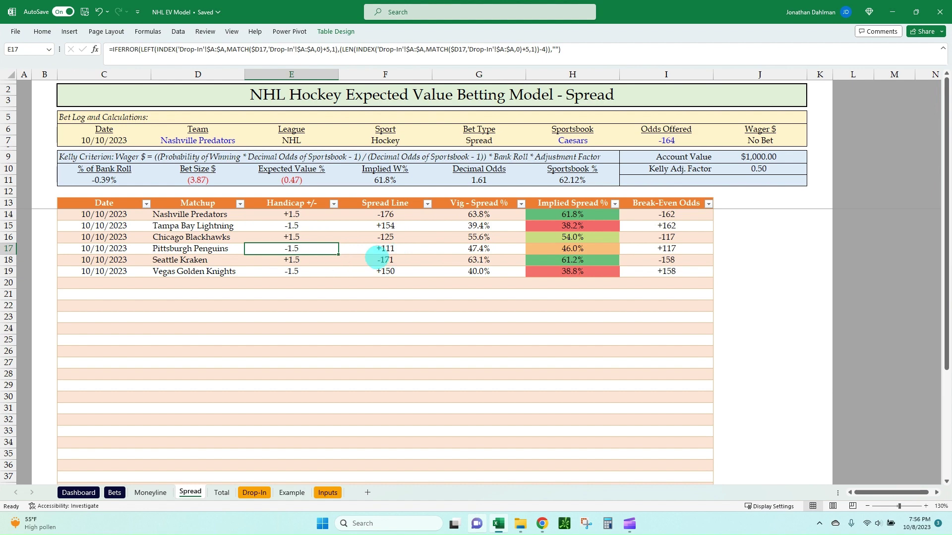
{"action": "key", "text": "ctrl+Page_Down"}
{"action": "left_click", "coordinate": [328, 223]}
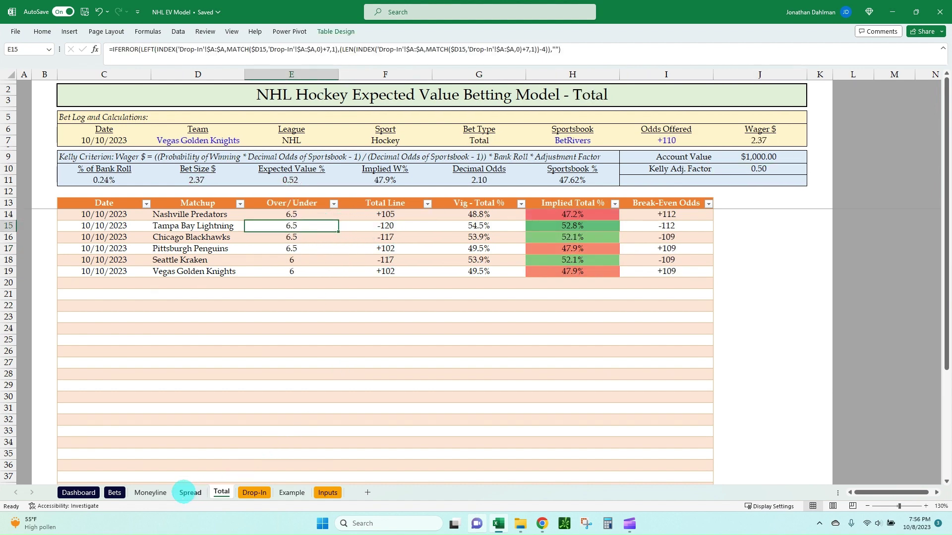
Return to the Moneyline sheet and examine the date and Matchup entries with the Nashville and Tampa Bay moneyline formulas
{"action": "left_click", "coordinate": [151, 493]}
{"action": "left_click_drag", "start_coordinate": [191, 218], "coordinate": [208, 273]}
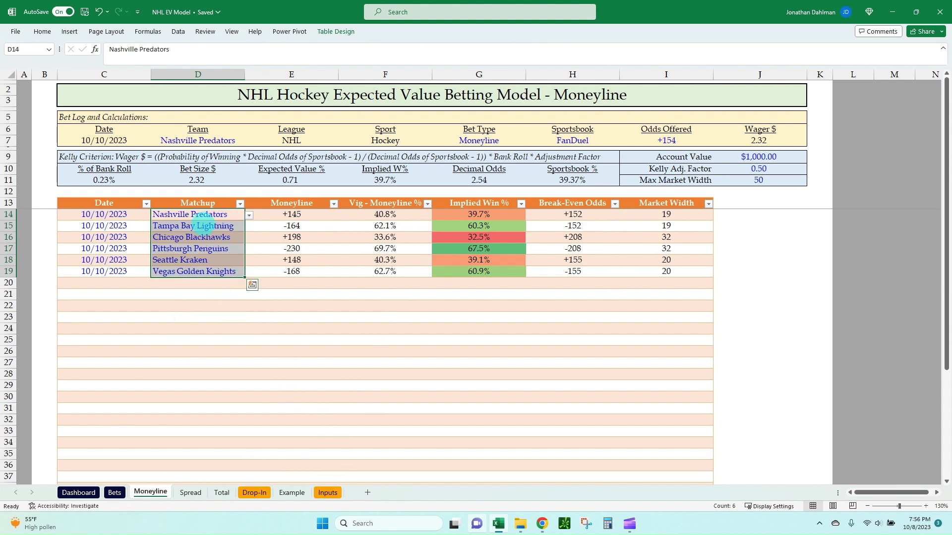
{"action": "left_click", "coordinate": [190, 291]}
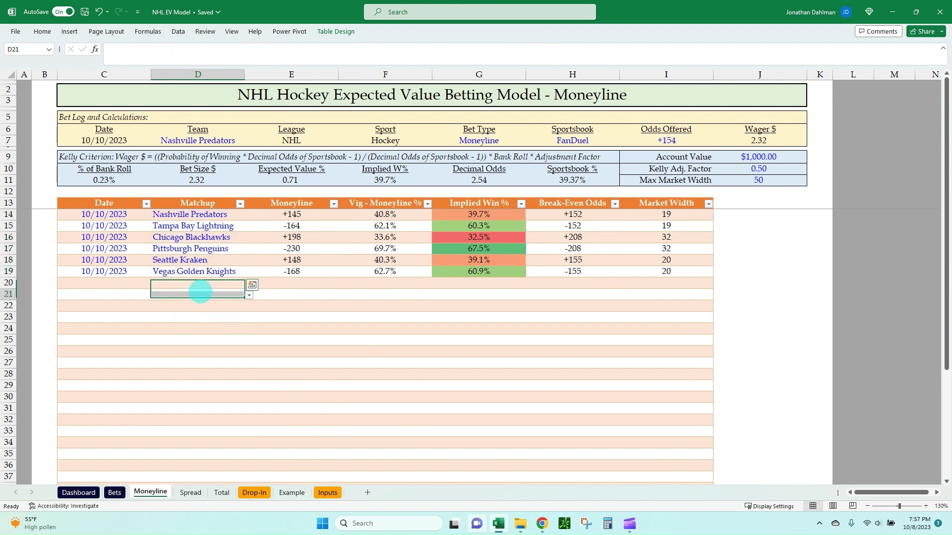
{"action": "left_click", "coordinate": [292, 215]}
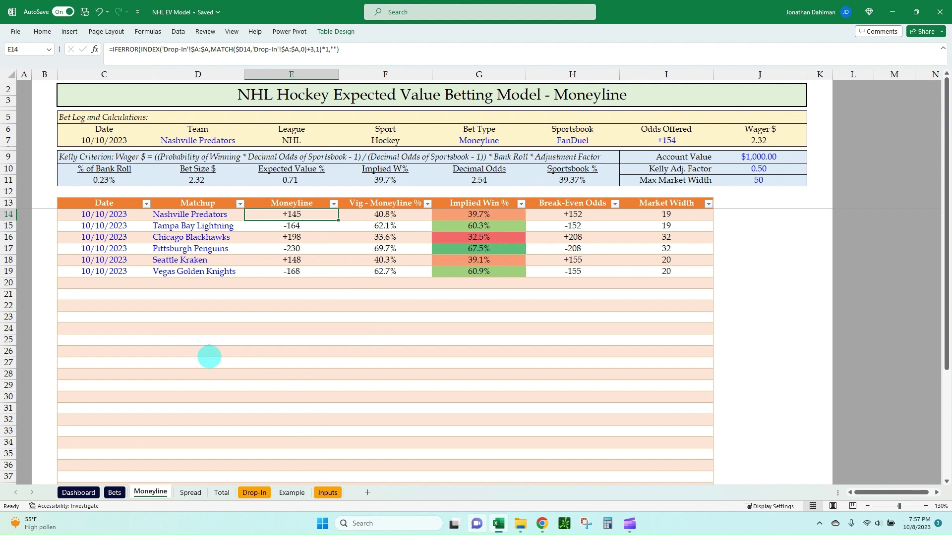
{"action": "left_click_drag", "start_coordinate": [107, 221], "coordinate": [192, 281]}
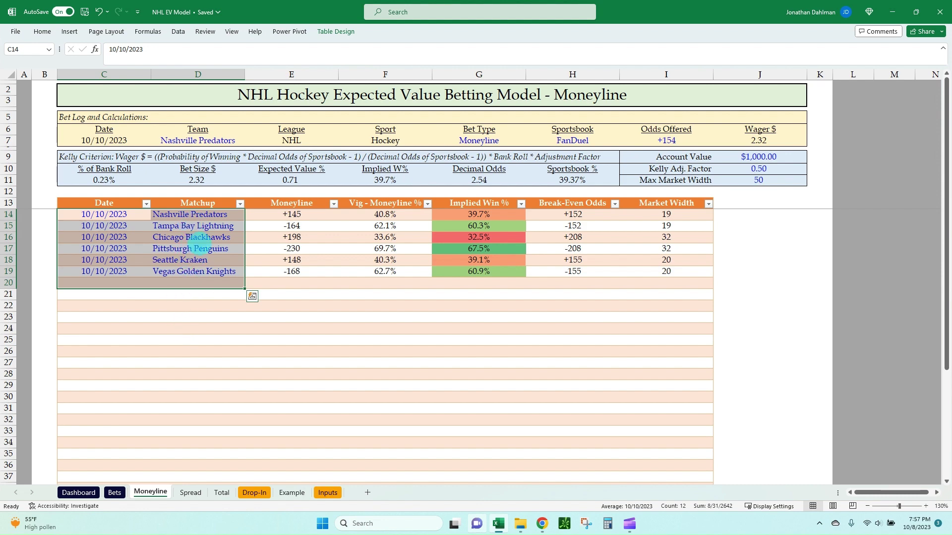
{"action": "left_click", "coordinate": [292, 224]}
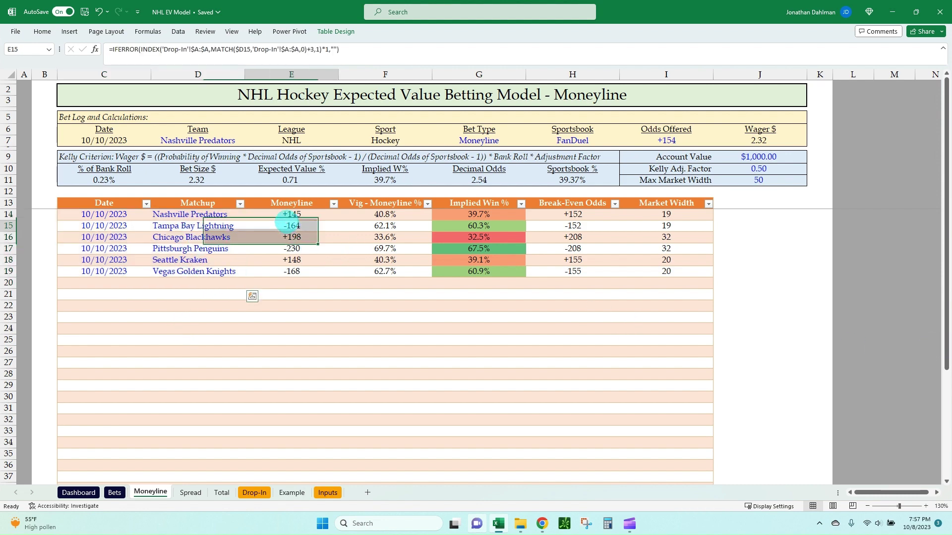
{"action": "left_click", "coordinate": [291, 212]}
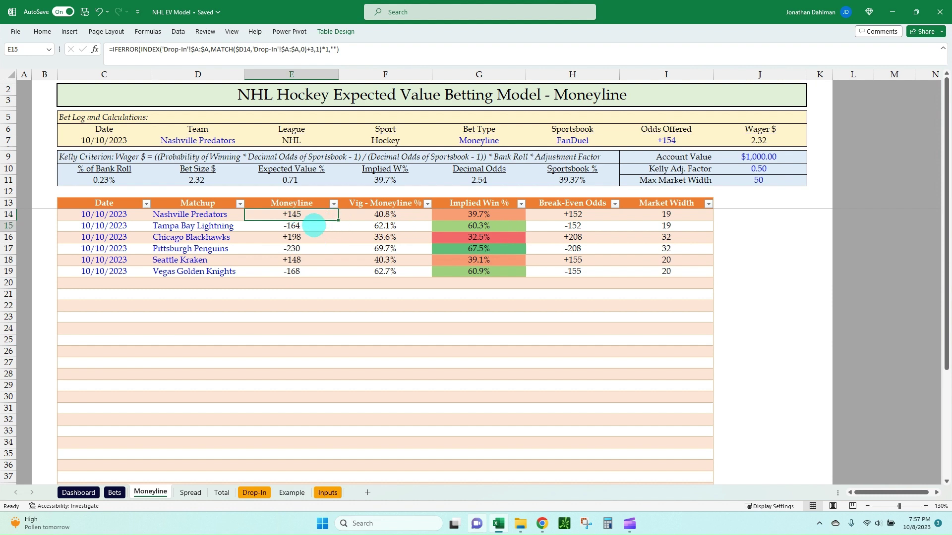
{"action": "left_click", "coordinate": [312, 225]}
Inspect the vig percentage, implied win percentage and break-even odds formulas for the Nashville–Tampa Bay matchup
{"action": "left_click", "coordinate": [388, 214]}
{"action": "key", "text": "Down"}
{"action": "left_click", "coordinate": [435, 214]}
{"action": "left_click", "coordinate": [498, 225]}
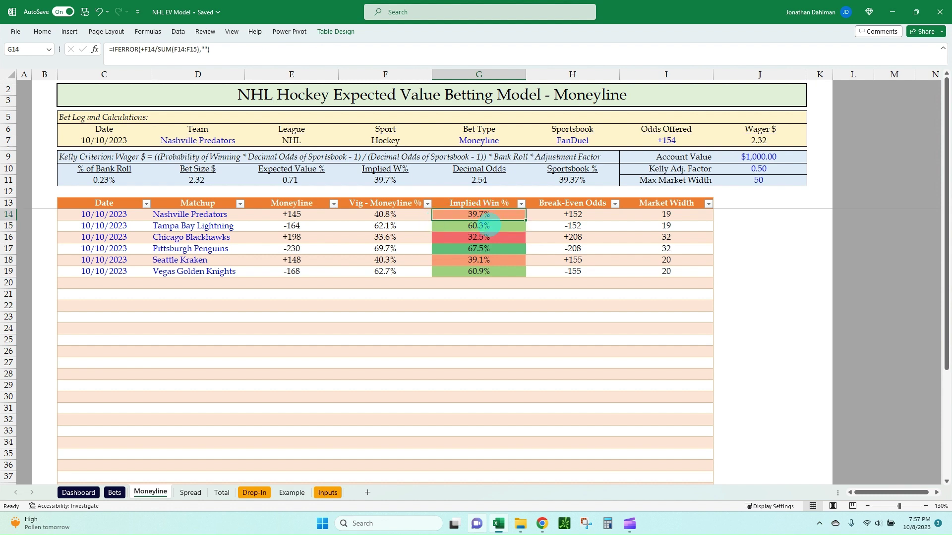
{"action": "left_click", "coordinate": [585, 226]}
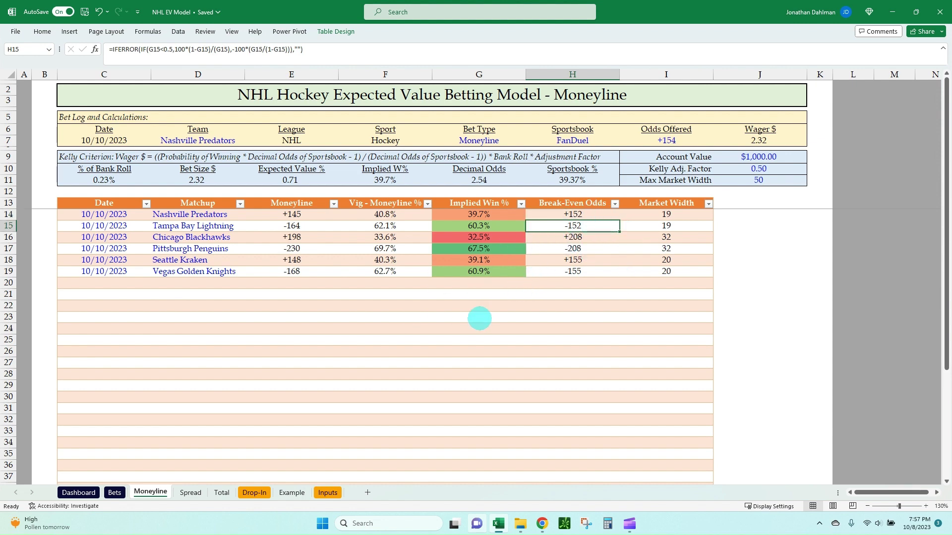
Switch to Chrome and bring up Sportsbook Review's NHL money line odds page
{"action": "key", "text": "alt+Tab"}
{"action": "key", "text": "alt+Tab"}
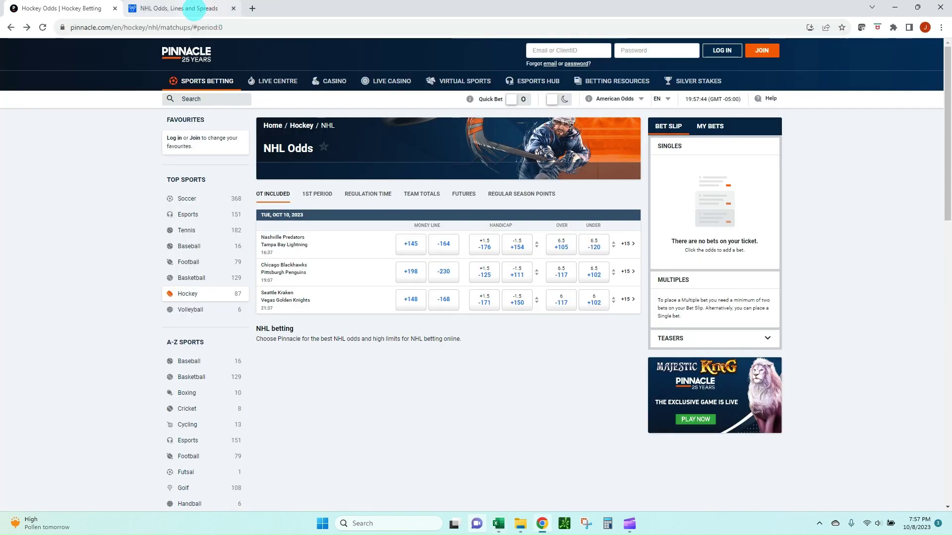
{"action": "left_click", "coordinate": [188, 8]}
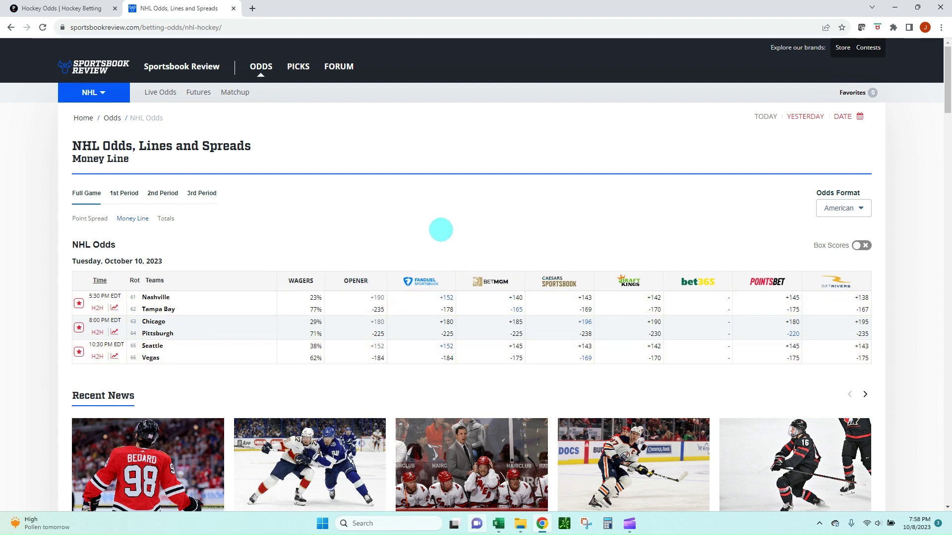
Compare the Nashville and Tampa Bay break-even odds in Excel with the sportsbooks' money lines in Chrome
{"action": "key", "text": "alt+Tab"}
{"action": "left_click", "coordinate": [589, 214]}
{"action": "left_click", "coordinate": [585, 228]}
{"action": "key", "text": "alt+Tab"}
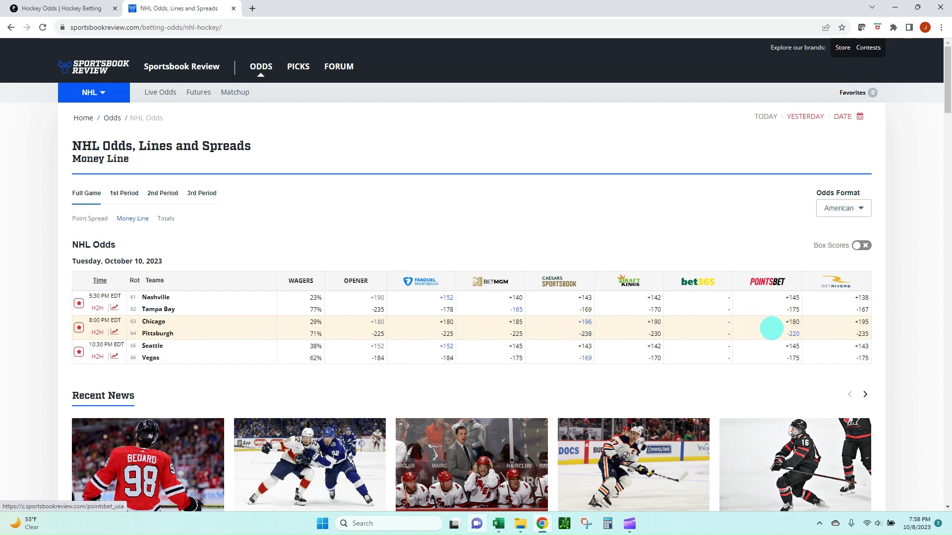
Switch to Excel and examine the break-even odds for the Chicago Blackhawks and Pittsburgh Penguins
{"action": "key", "text": "alt+Tab"}
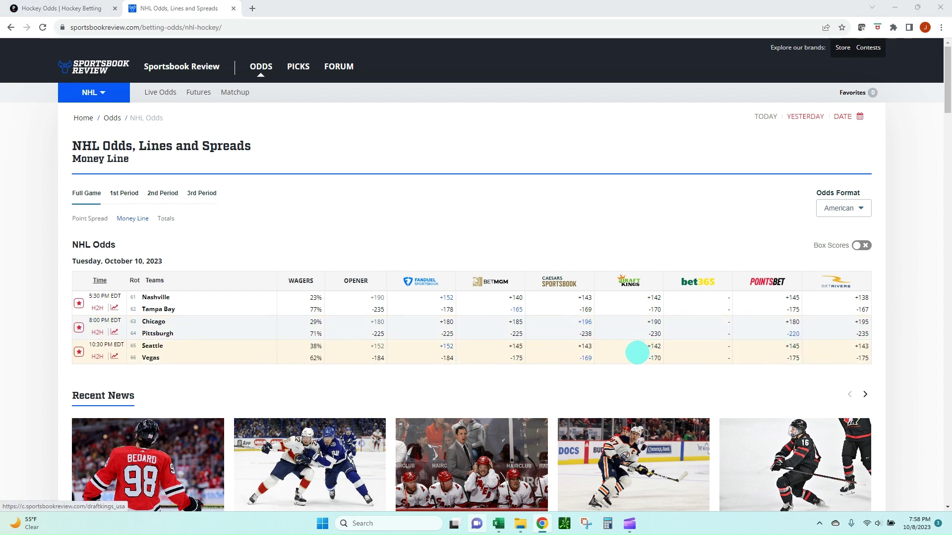
{"action": "left_click", "coordinate": [572, 237]}
{"action": "left_click", "coordinate": [583, 250]}
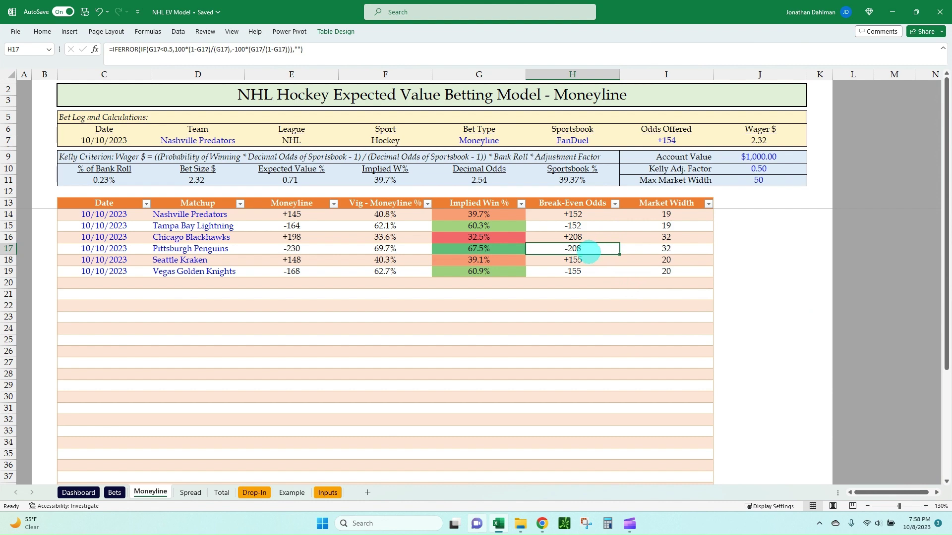
Compare the Pittsburgh, Seattle and Vegas break-even odds in Excel with the sportsbooks' money lines in Chrome
{"action": "key", "text": "alt+Tab"}
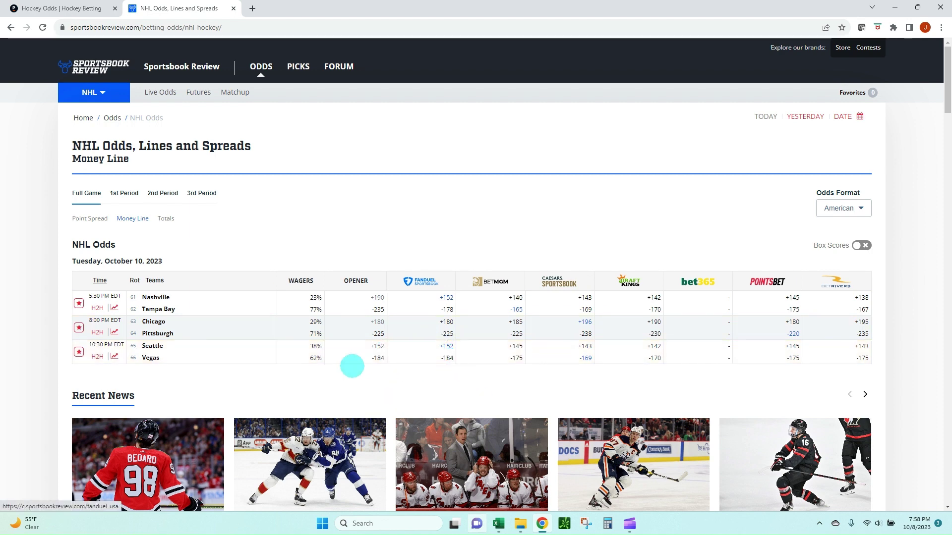
{"action": "key", "text": "alt+Tab"}
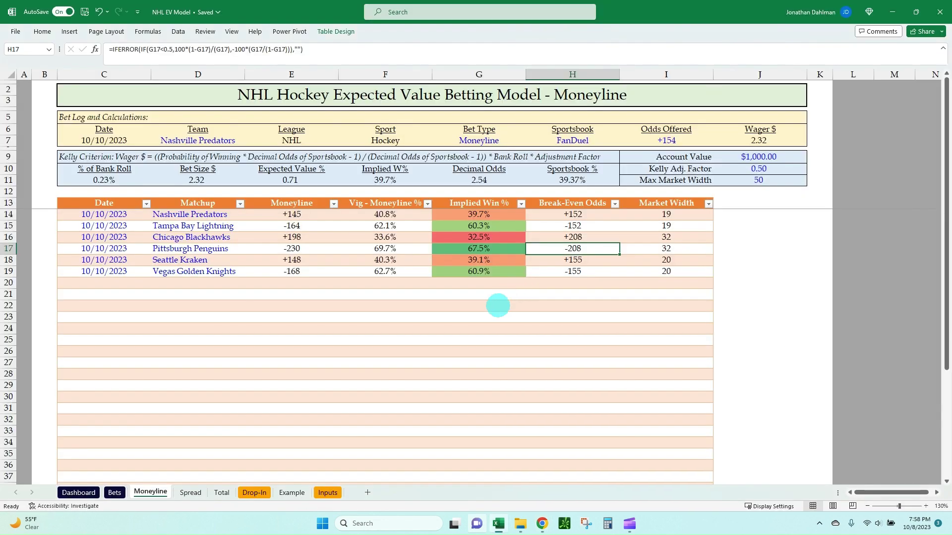
{"action": "left_click", "coordinate": [557, 263]}
{"action": "left_click", "coordinate": [534, 273]}
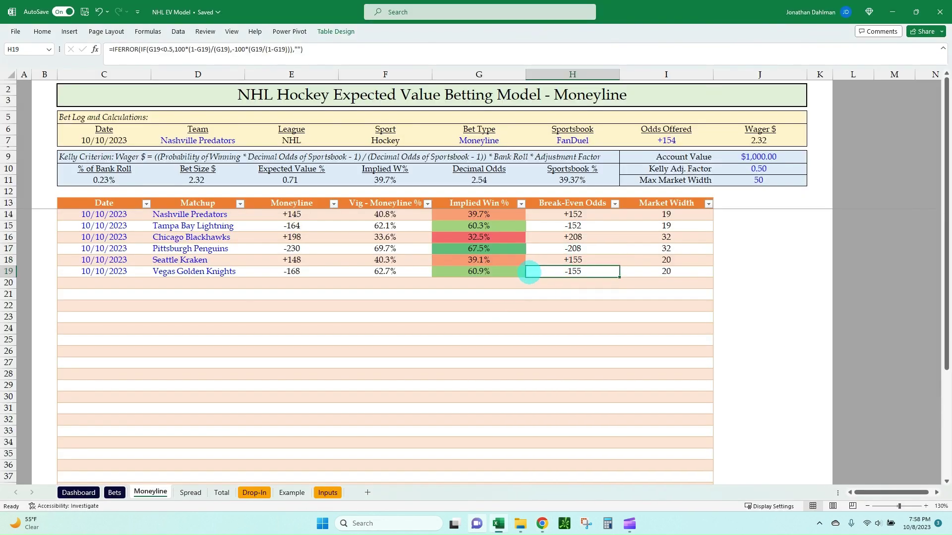
{"action": "left_click", "coordinate": [544, 258]}
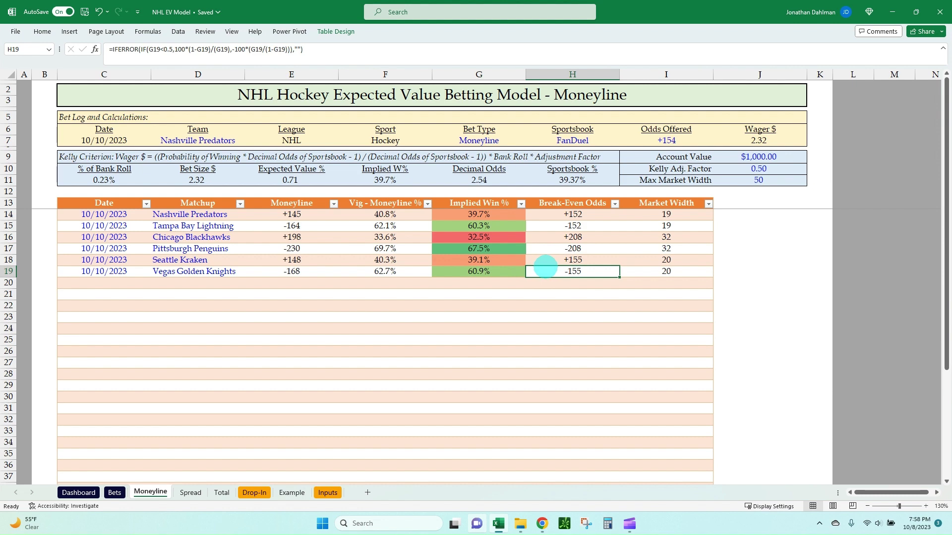
{"action": "key", "text": "alt+Tab"}
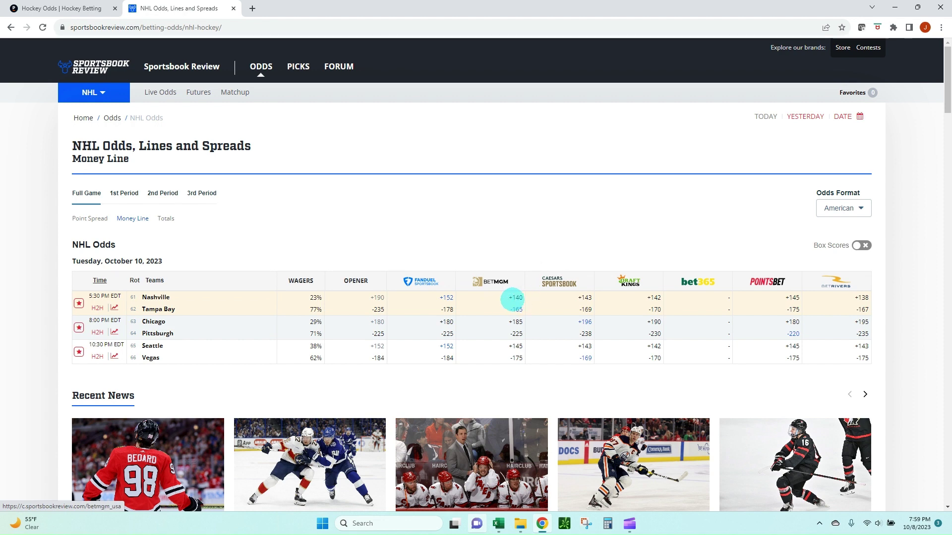
Switch to Excel, set the Nashville Predators bet's odds offered to +140 and inspect the sportsbook percentage
{"action": "key", "text": "alt+Tab"}
{"action": "left_click", "coordinate": [565, 218]}
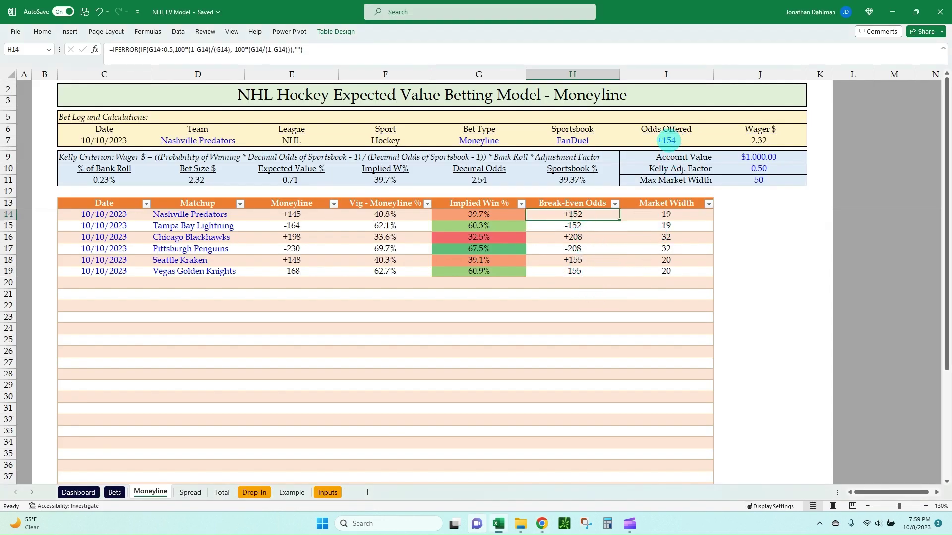
{"action": "left_click", "coordinate": [669, 140]}
{"action": "type", "text": "140"}
{"action": "key", "text": "Return"}
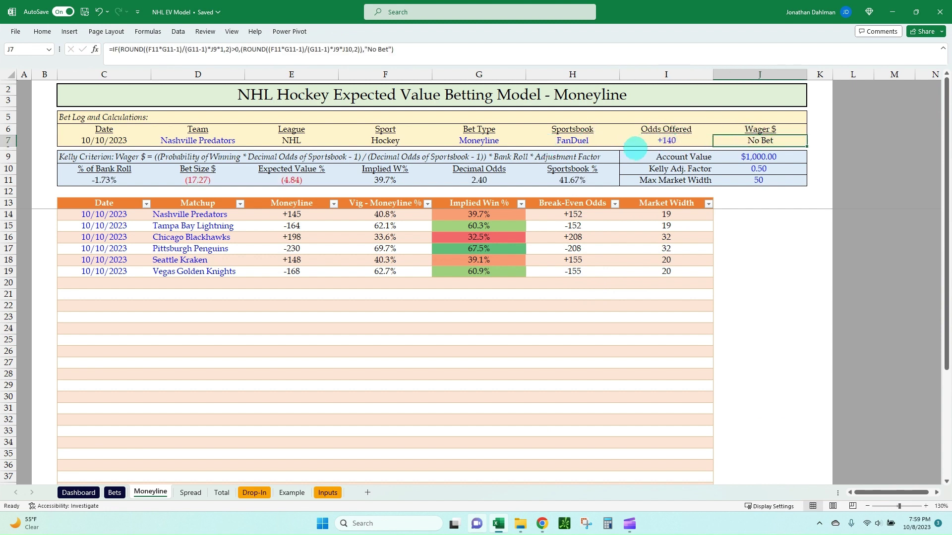
{"action": "left_click", "coordinate": [601, 180]}
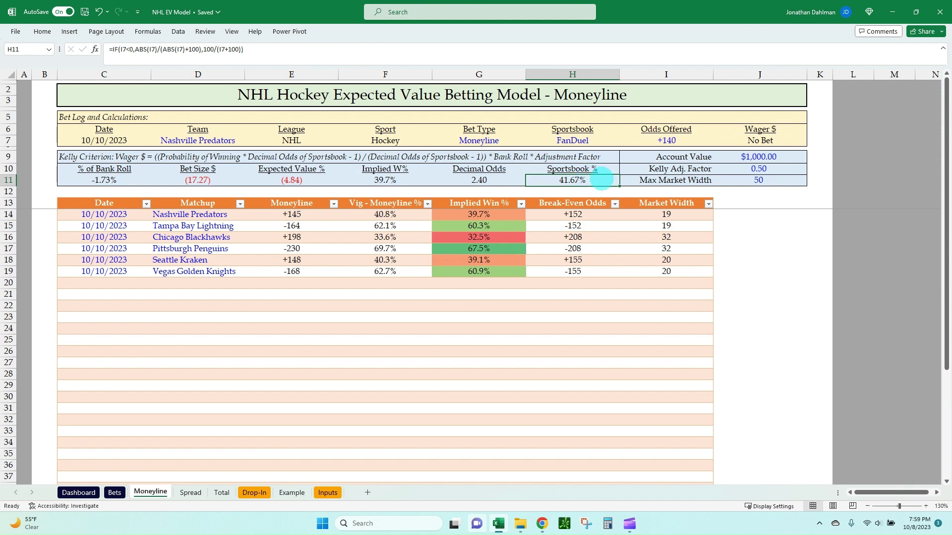
Recheck the Nashville money line in Chrome and set the bet's sportsbook to BetMGM in Excel
{"action": "key", "text": "alt+Tab"}
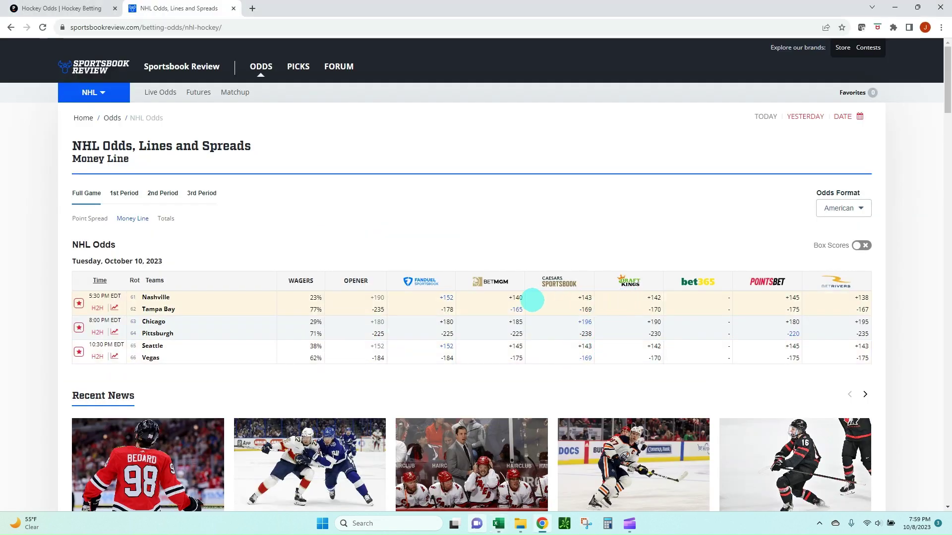
{"action": "key", "text": "alt+Tab"}
{"action": "left_click", "coordinate": [582, 138]}
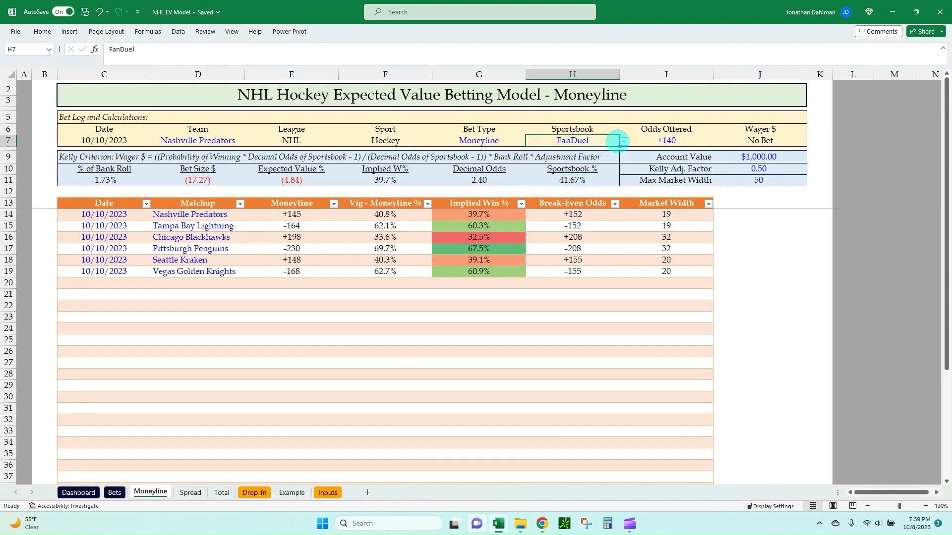
{"action": "left_click", "coordinate": [623, 142]}
{"action": "left_click", "coordinate": [601, 159]}
Compare the bet's sportsbook percentage with the Nashville Predators' implied win percentage
{"action": "left_click", "coordinate": [666, 141]}
{"action": "left_click", "coordinate": [575, 175]}
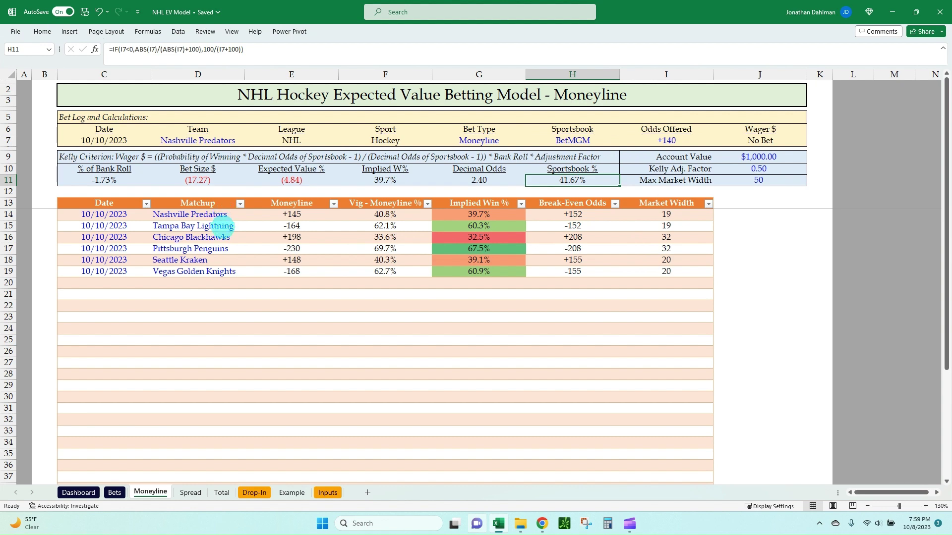
{"action": "left_click", "coordinate": [506, 212]}
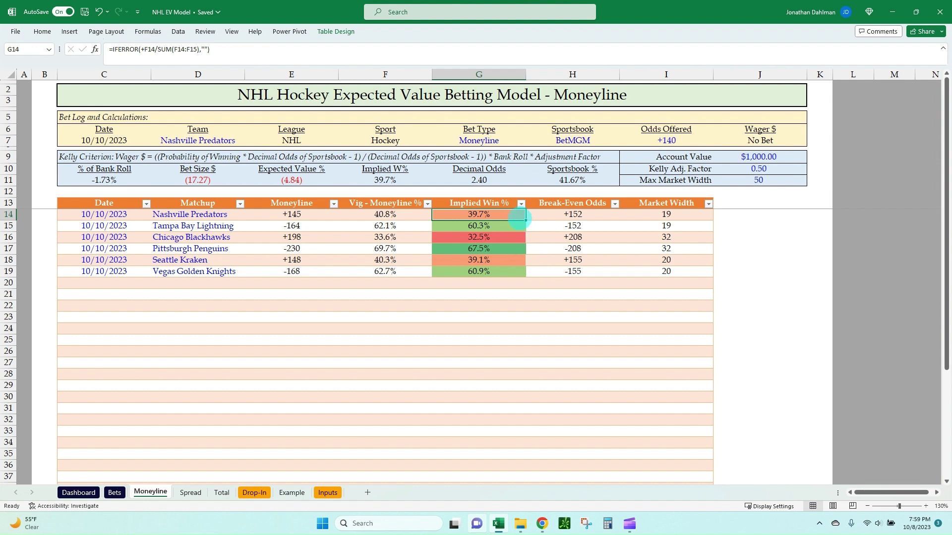
{"action": "left_click", "coordinate": [574, 180]}
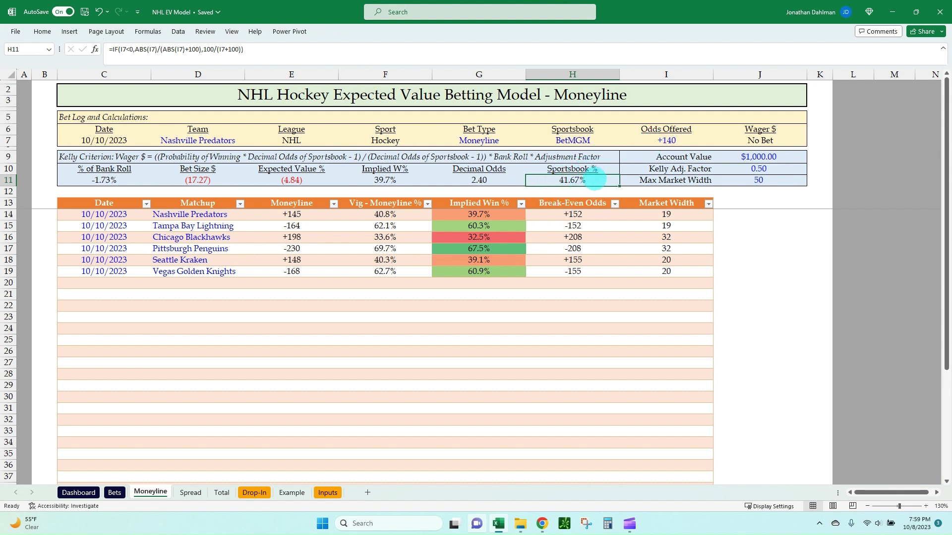
Set the Nashville bet's odds offered to +155 and compare the sportsbook percentage with the implied win percentage
{"action": "left_click", "coordinate": [672, 141]}
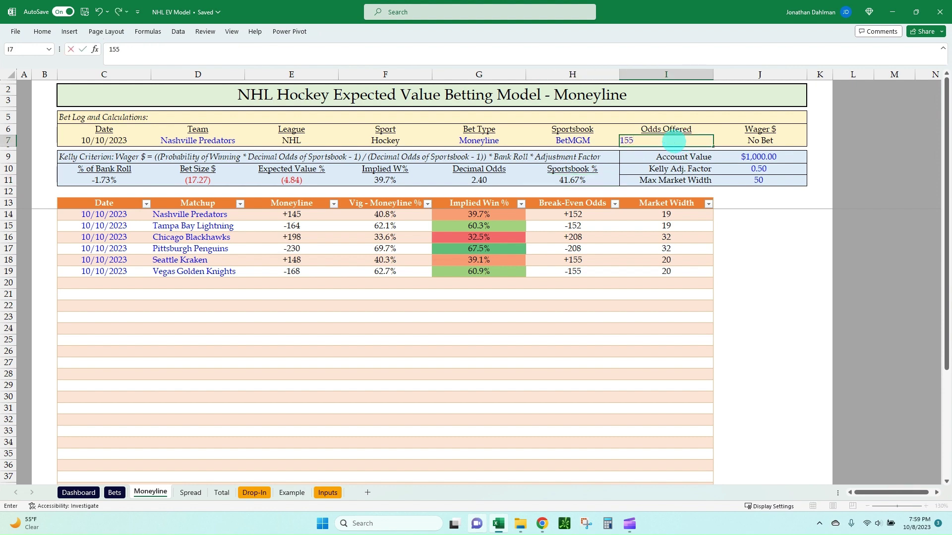
{"action": "key", "text": "Return"}
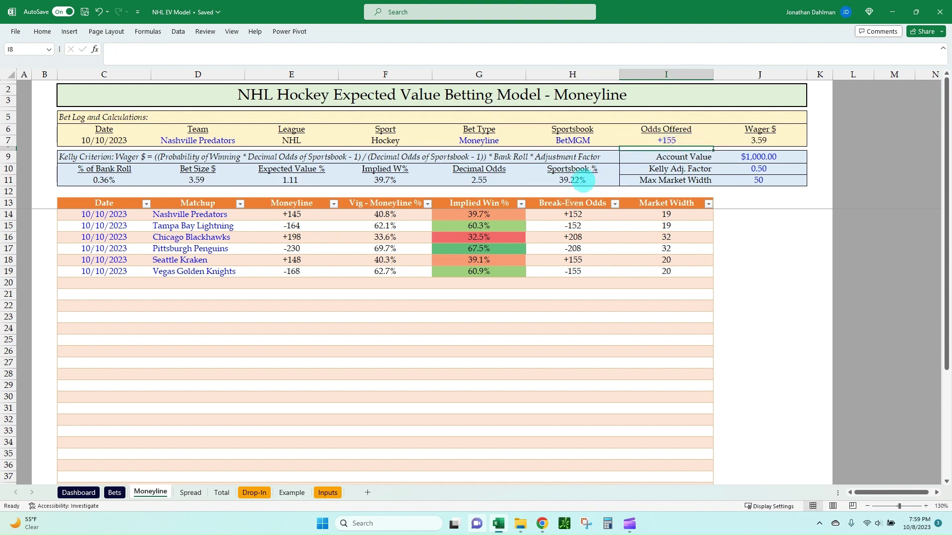
{"action": "left_click", "coordinate": [584, 179]}
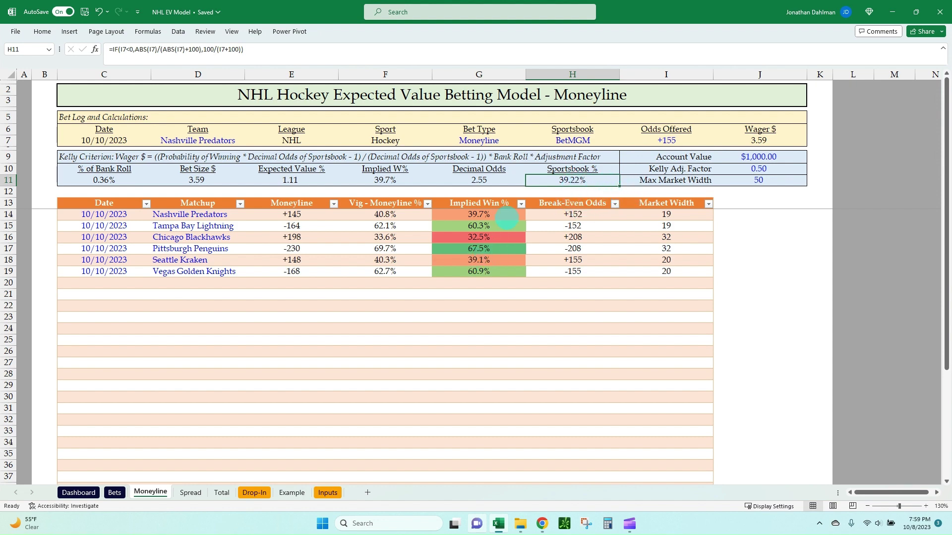
{"action": "left_click", "coordinate": [505, 218]}
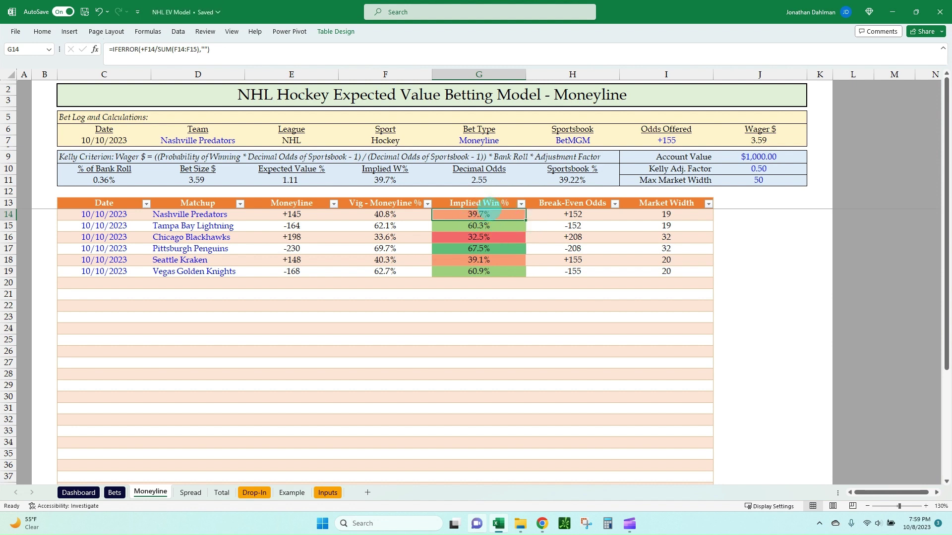
{"action": "left_click", "coordinate": [564, 180]}
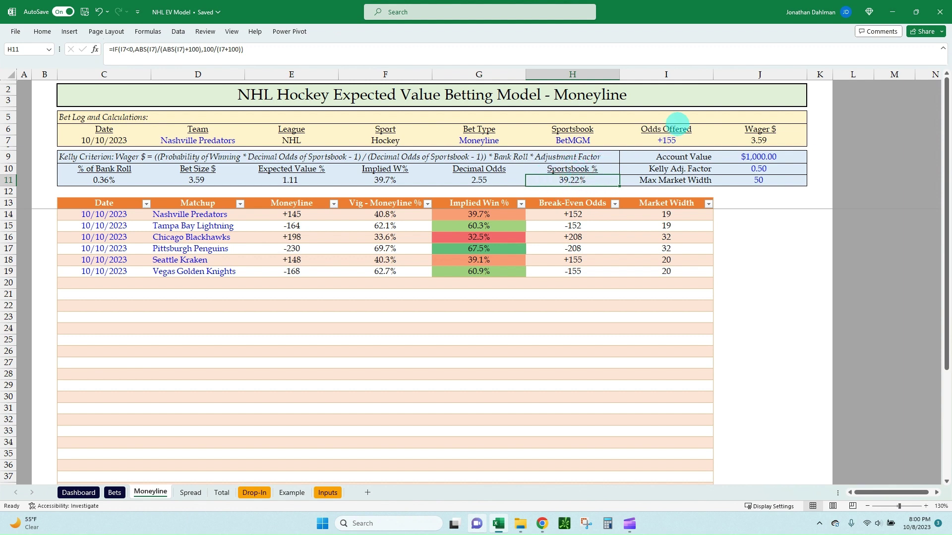
Examine the Nashville bet's odds offered against its break-even odds and review the wager amount's formula
{"action": "left_click", "coordinate": [661, 140]}
{"action": "left_click", "coordinate": [759, 139]}
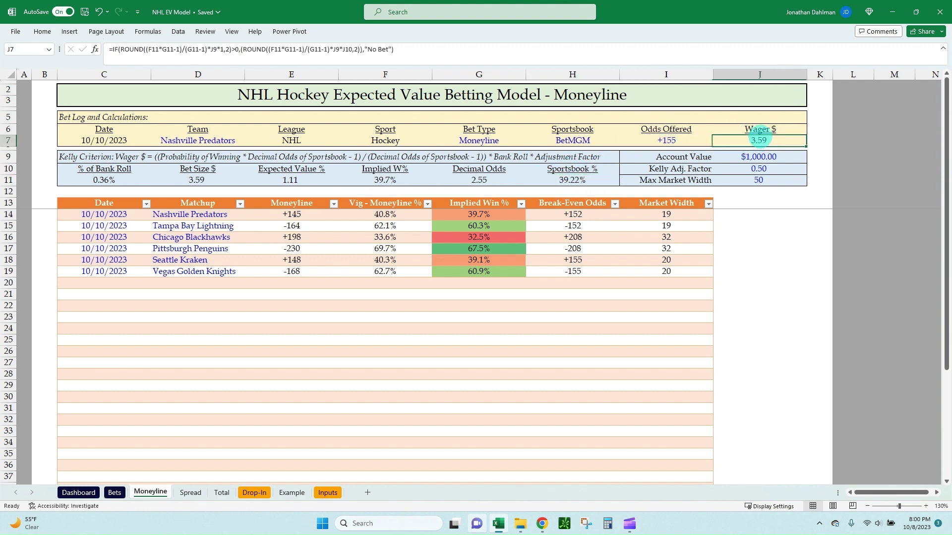
{"action": "left_click", "coordinate": [680, 141]}
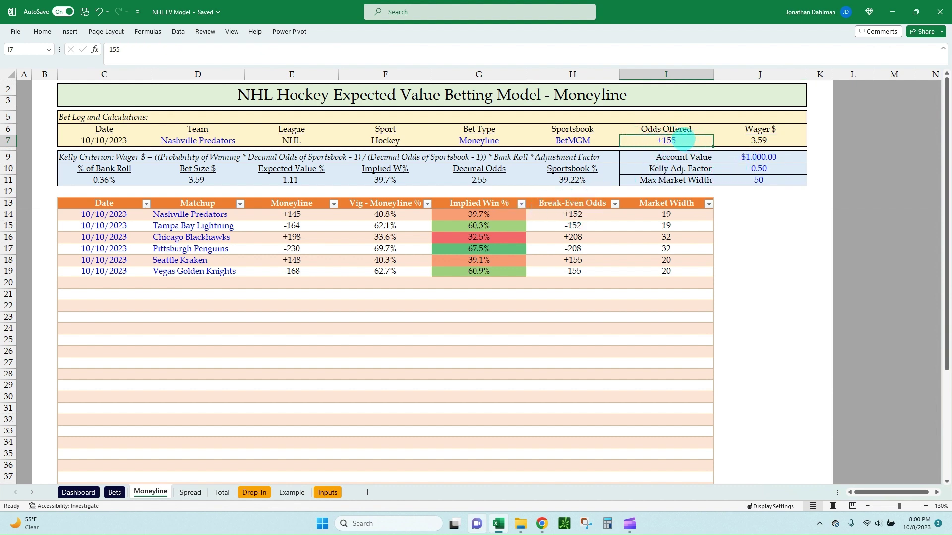
{"action": "left_click", "coordinate": [611, 215]}
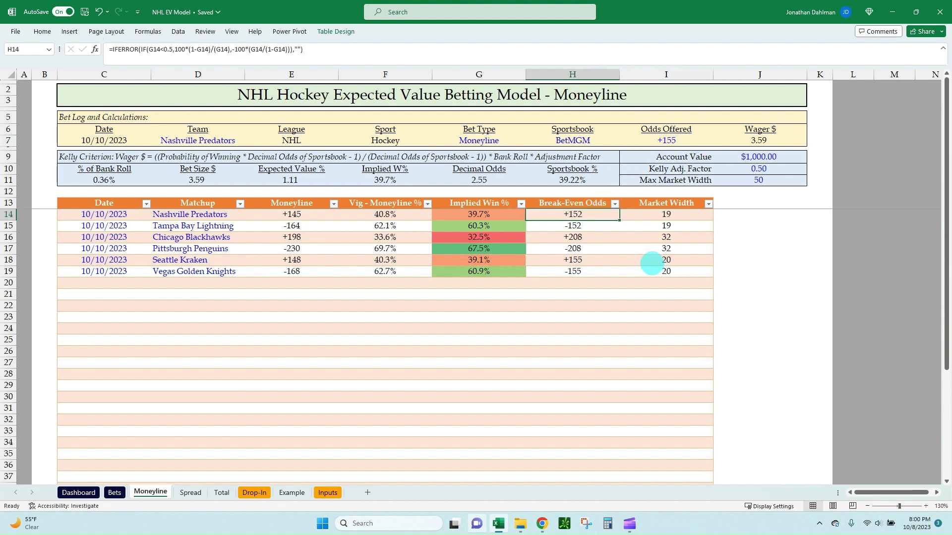
{"action": "left_click", "coordinate": [669, 140]}
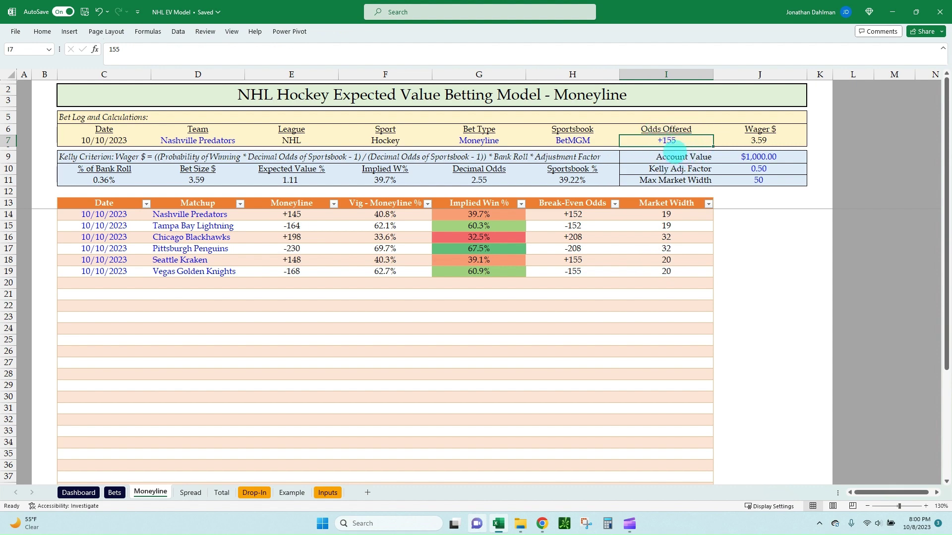
{"action": "left_click", "coordinate": [758, 140]}
{"action": "double_click", "coordinate": [758, 141]}
{"action": "key", "text": "Escape"}
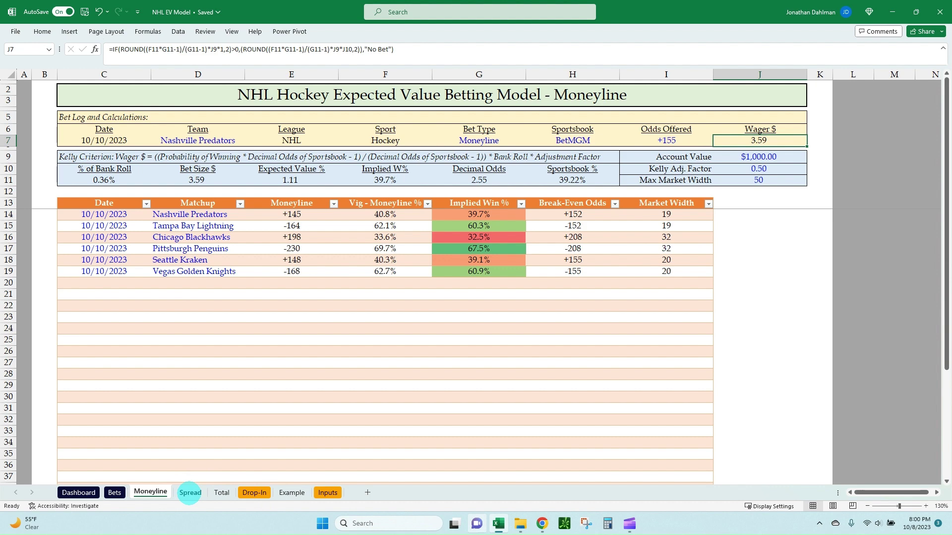
Open the Spread sheet and inspect the Nashville–Tampa Bay handicaps plus Nashville's spread line and break-even odds
{"action": "left_click", "coordinate": [190, 492]}
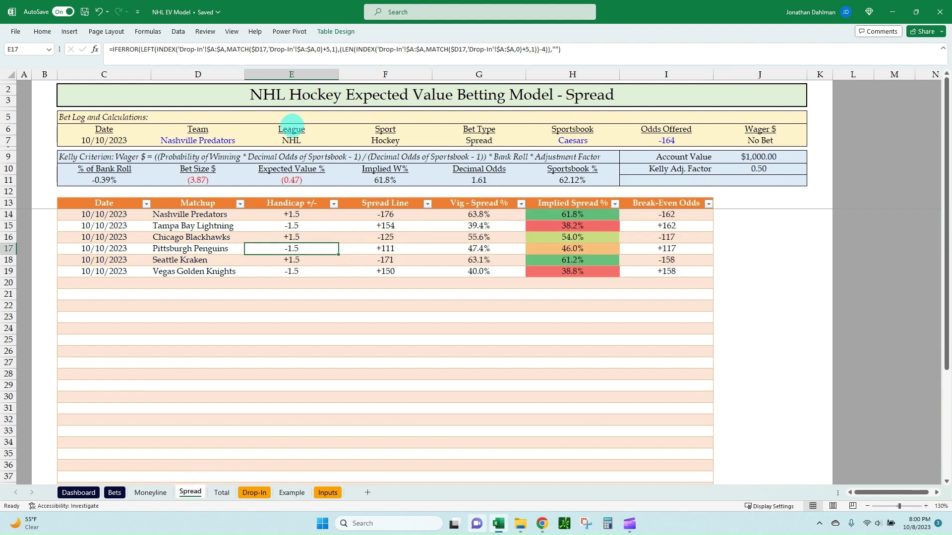
{"action": "left_click", "coordinate": [293, 216]}
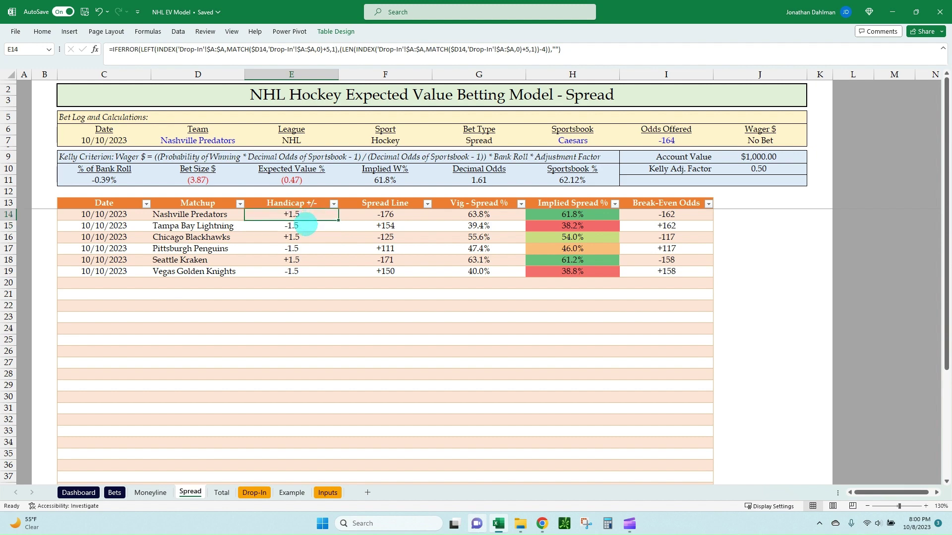
{"action": "left_click", "coordinate": [305, 224]}
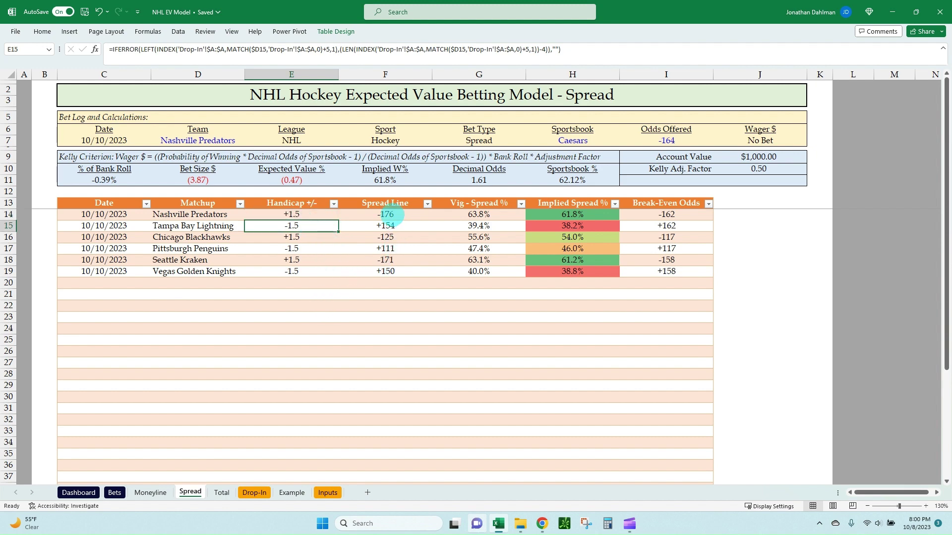
{"action": "left_click", "coordinate": [389, 214]}
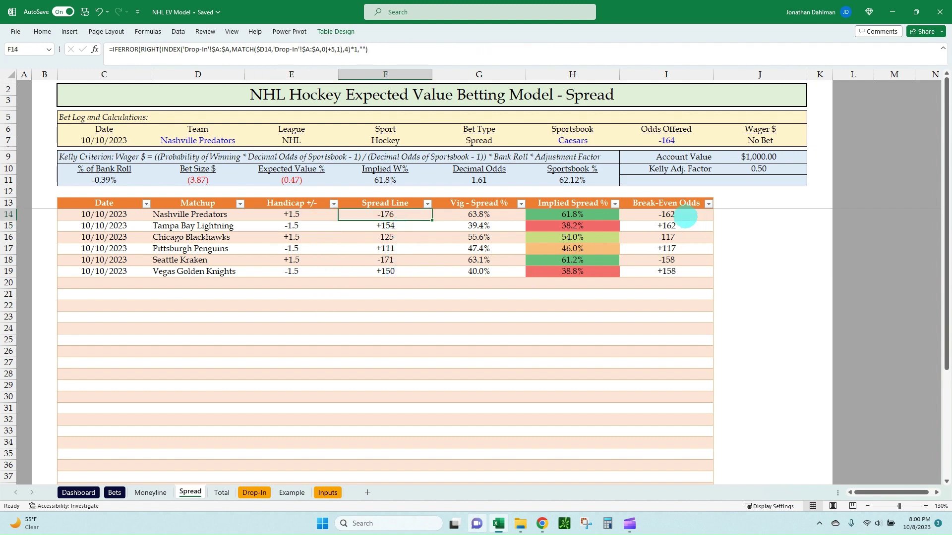
{"action": "left_click", "coordinate": [685, 217]}
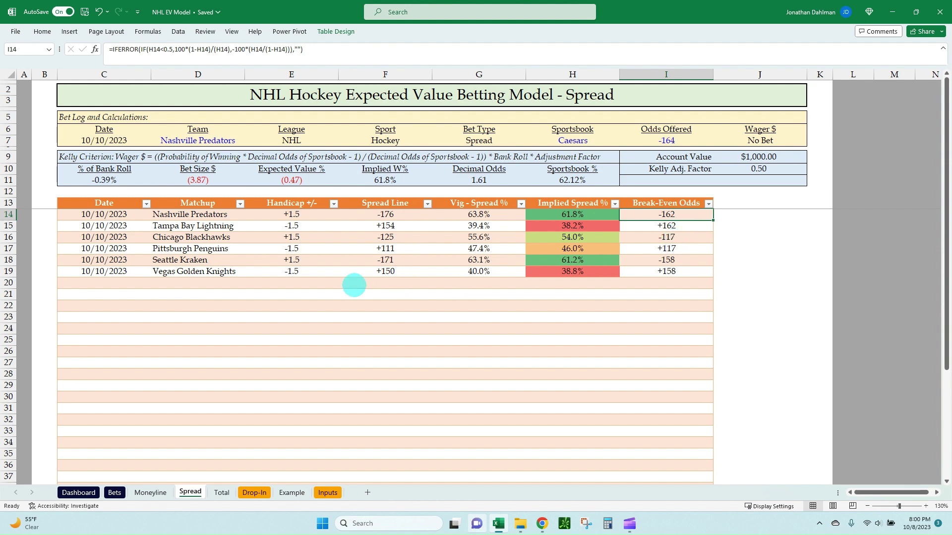
Bring up the NHL point spread odds in Chrome and compare them with the Chicago and Pittsburgh break-even odds in Excel
{"action": "key", "text": "alt+Tab"}
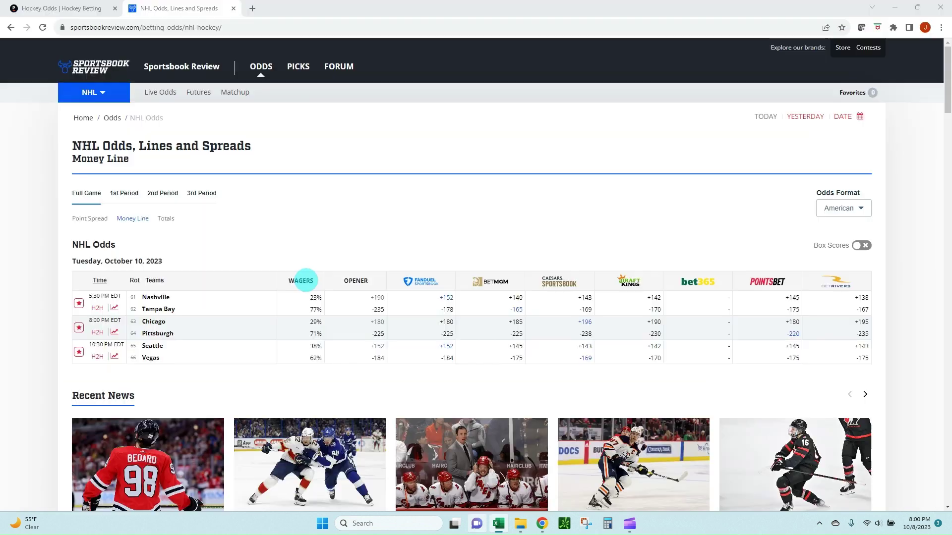
{"action": "left_click", "coordinate": [93, 219]}
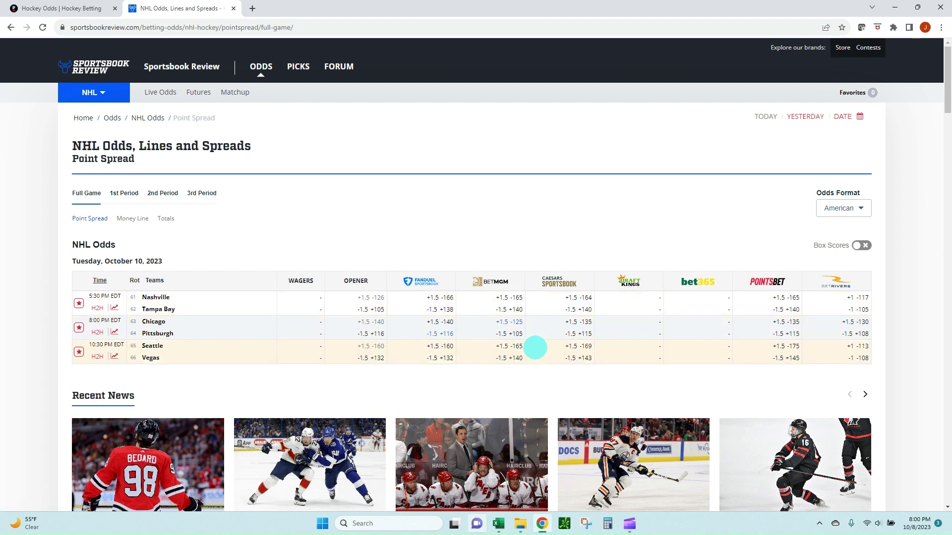
{"action": "key", "text": "alt+Tab"}
{"action": "left_click", "coordinate": [692, 238]}
{"action": "left_click", "coordinate": [689, 250]}
{"action": "key", "text": "alt+Tab"}
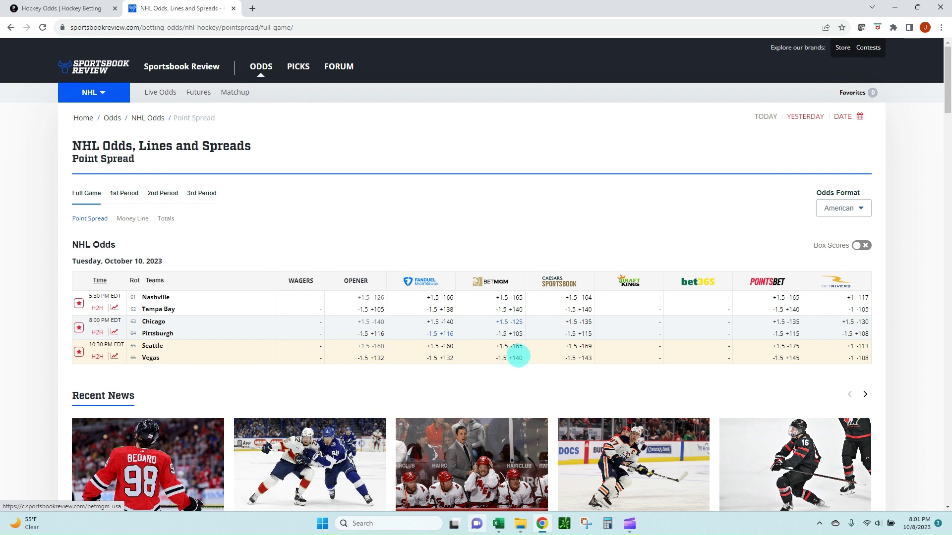
Compare the Seattle and Vegas spread break-even odds in Excel with the sportsbooks' point spreads in Chrome
{"action": "key", "text": "alt+Tab"}
{"action": "left_click", "coordinate": [689, 264]}
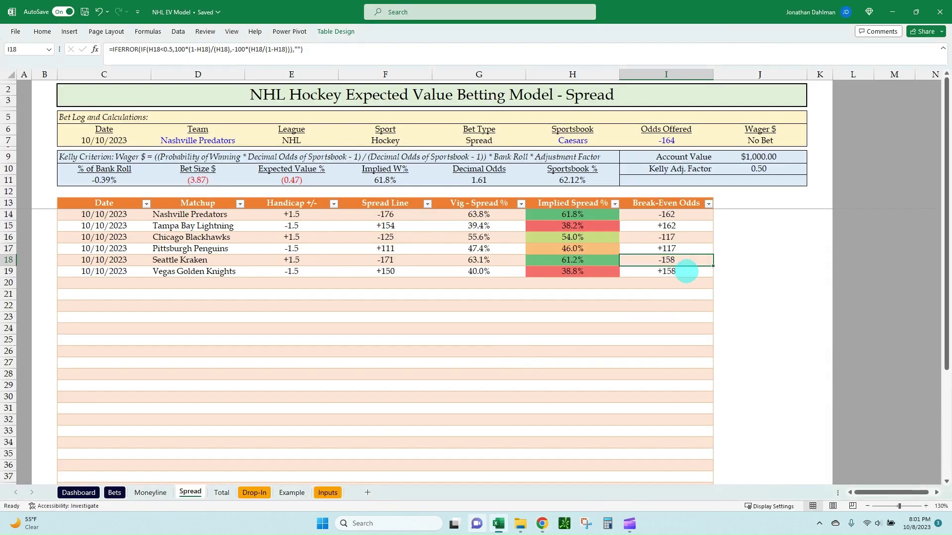
{"action": "key", "text": "alt+Tab"}
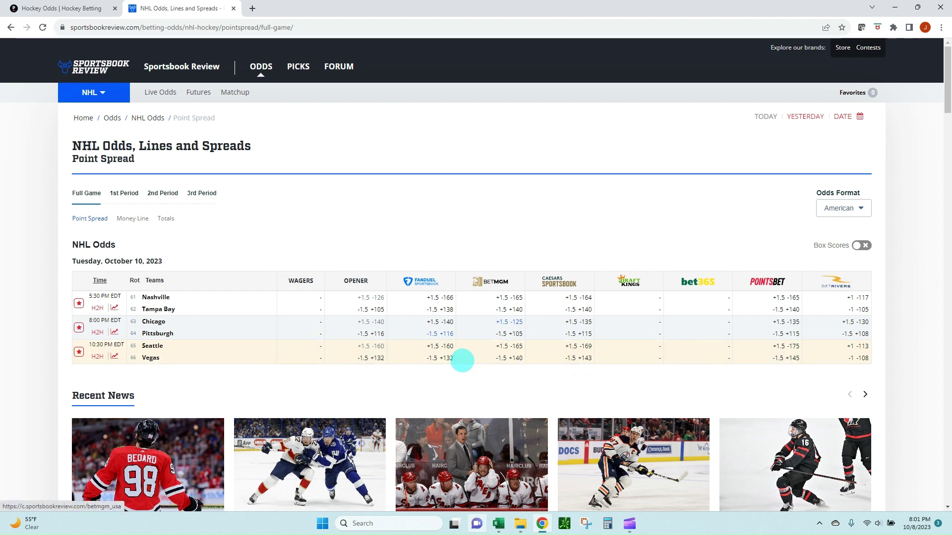
Open the Total sheet in Excel and compare Nashville's break-even odds with the sportsbooks' NHL totals in Chrome
{"action": "key", "text": "alt+Tab"}
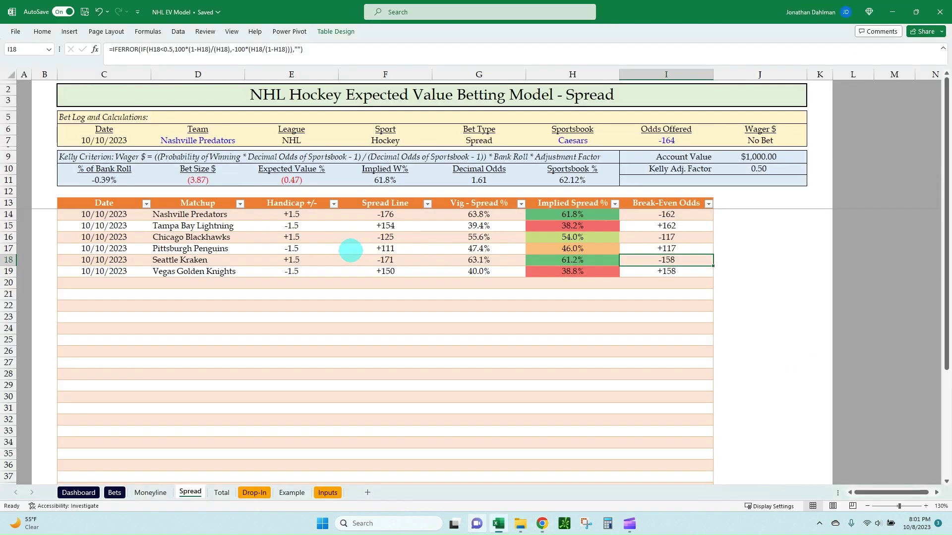
{"action": "left_click", "coordinate": [222, 493]}
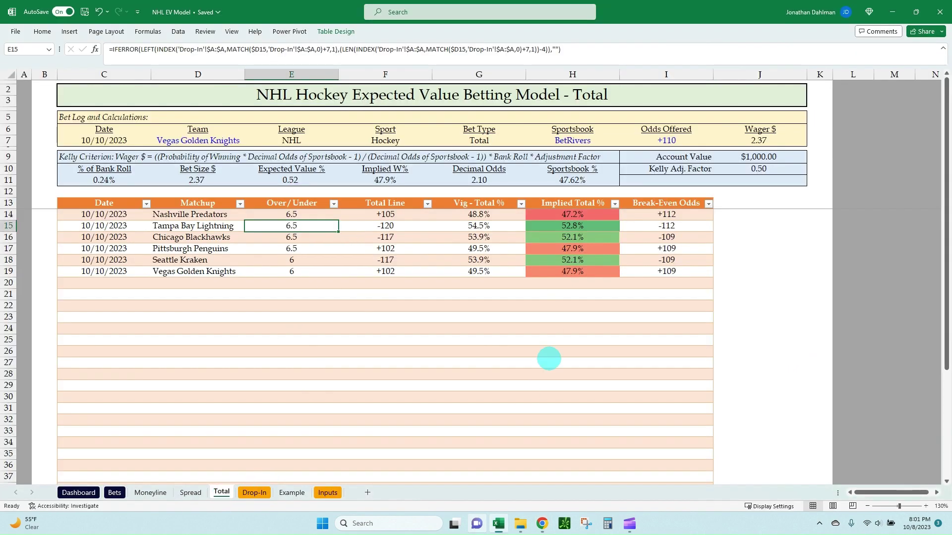
{"action": "key", "text": "alt+Tab"}
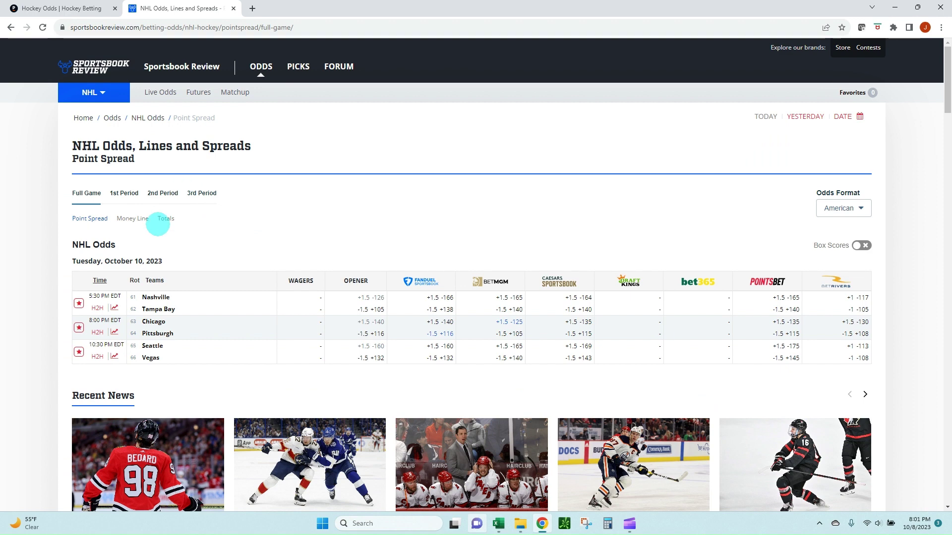
{"action": "left_click", "coordinate": [165, 219]}
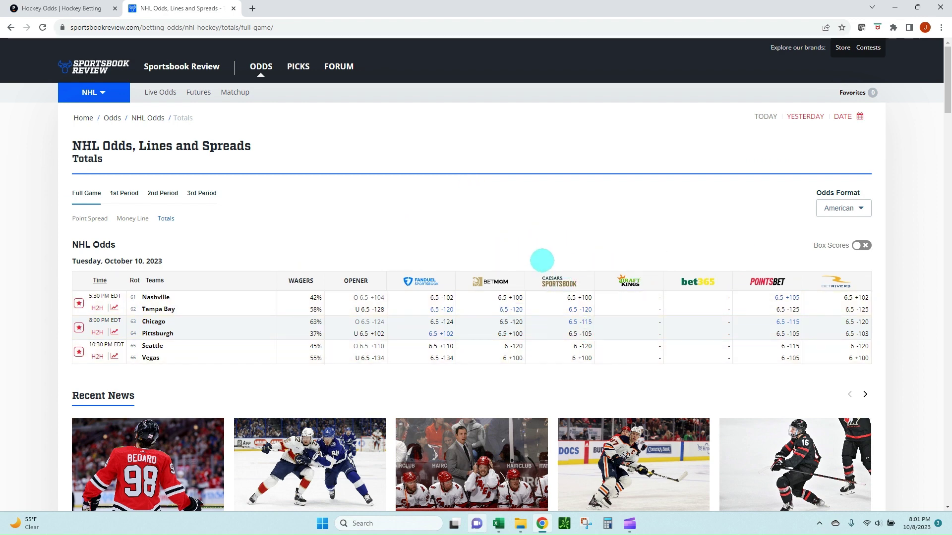
{"action": "key", "text": "alt+Tab"}
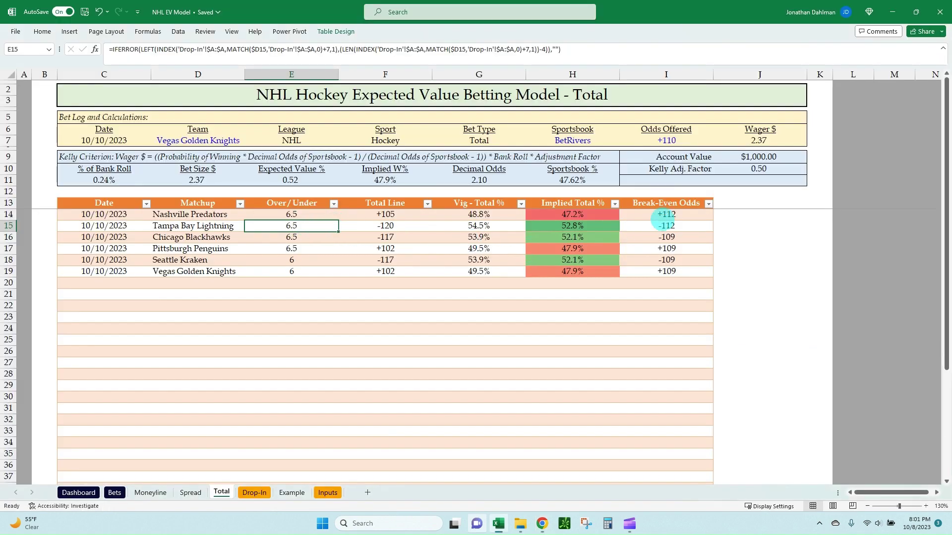
{"action": "left_click", "coordinate": [664, 217]}
{"action": "key", "text": "alt+Tab"}
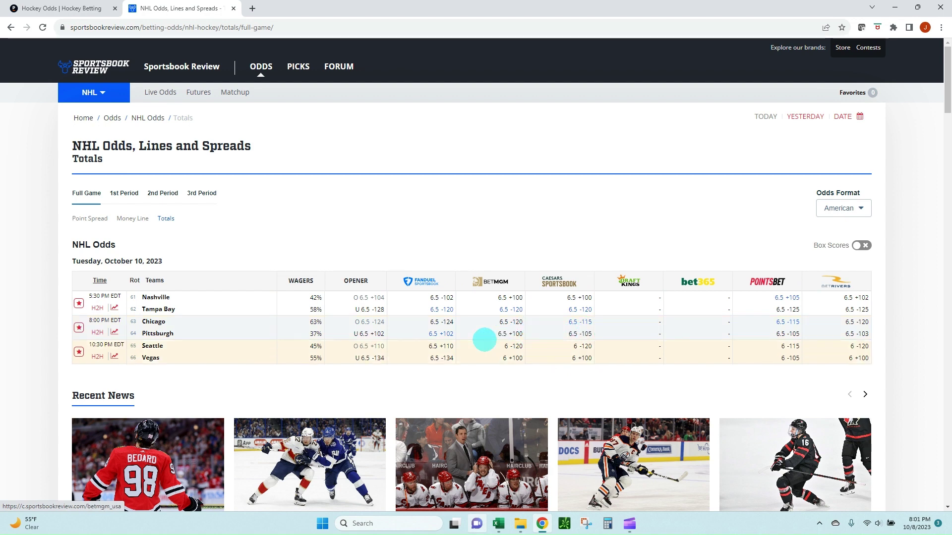
Compare the Chicago, Pittsburgh and Seattle total break-even odds in Excel with the sportsbooks' totals in Chrome
{"action": "key", "text": "alt+Tab"}
{"action": "left_click", "coordinate": [694, 237]}
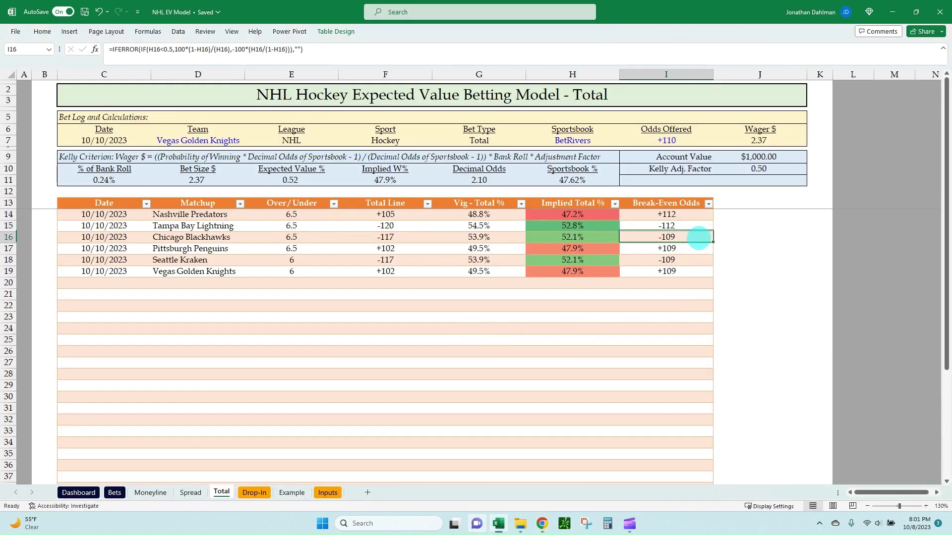
{"action": "left_click", "coordinate": [699, 249]}
{"action": "left_click", "coordinate": [692, 261]}
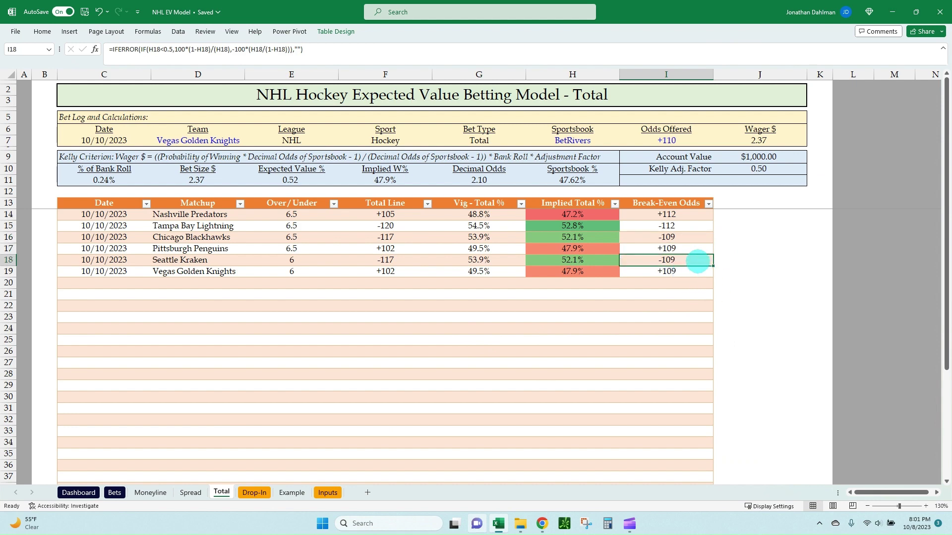
{"action": "key", "text": "alt+Tab"}
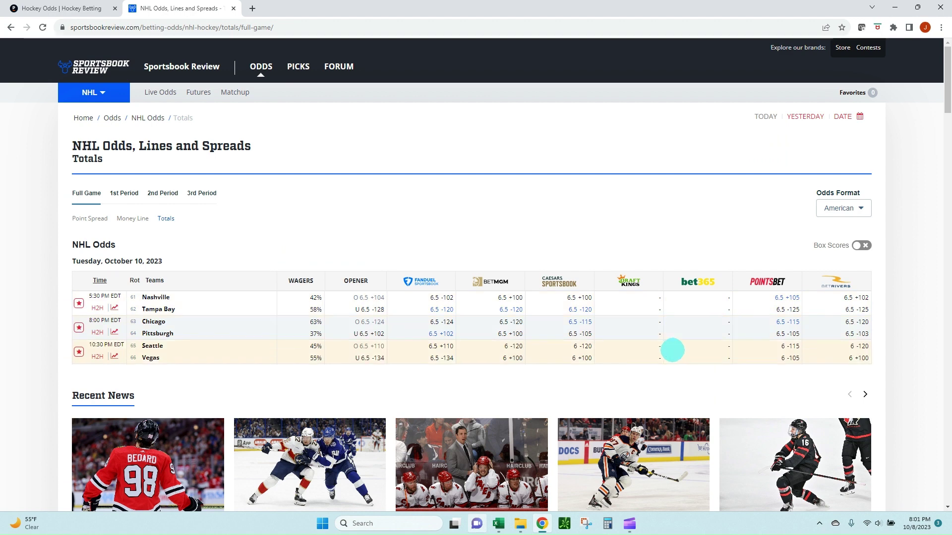
{"action": "key", "text": "alt+Tab"}
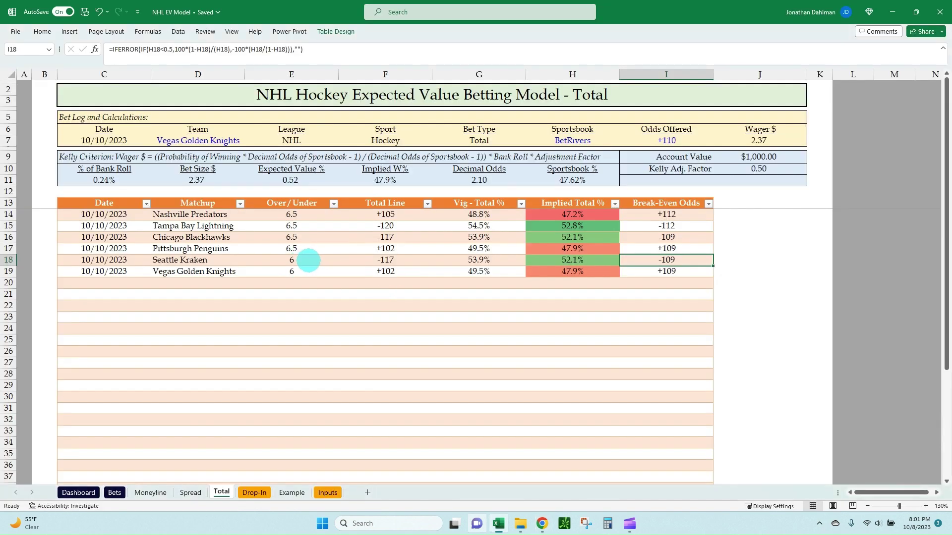
Check the Seattle–Vegas over/under values on the Total sheet against the totals the sportsbooks list in Chrome
{"action": "left_click_drag", "start_coordinate": [308, 260], "coordinate": [303, 272]}
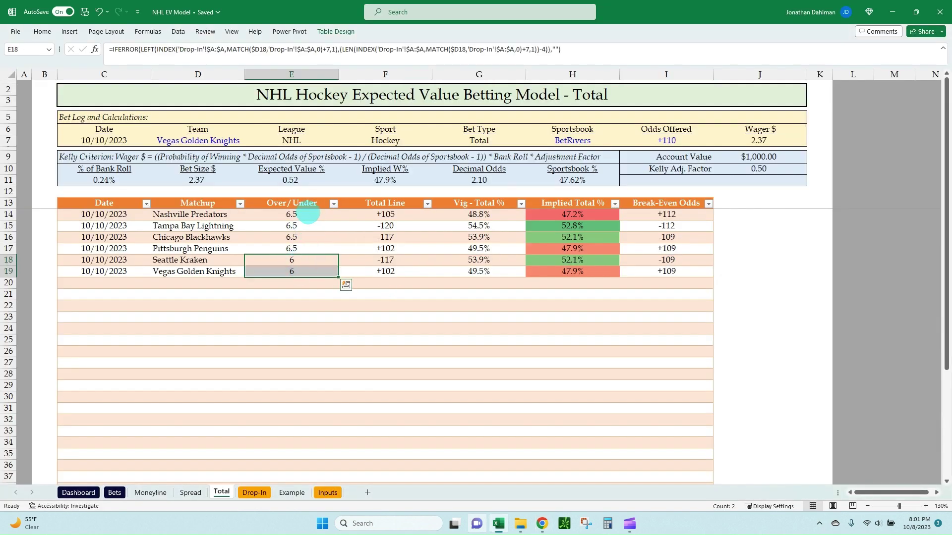
{"action": "key", "text": "alt+Tab"}
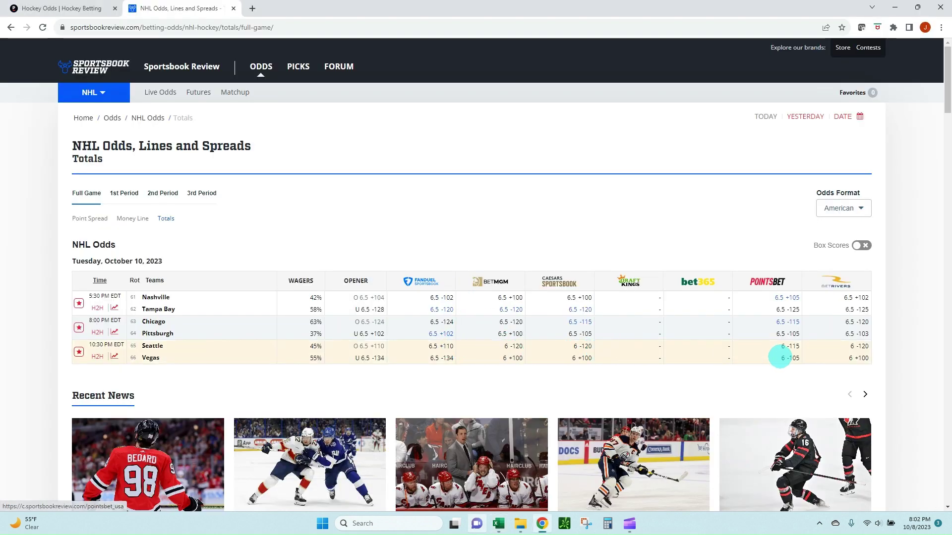
{"action": "key", "text": "alt+Tab"}
{"action": "key", "text": "alt+Tab"}
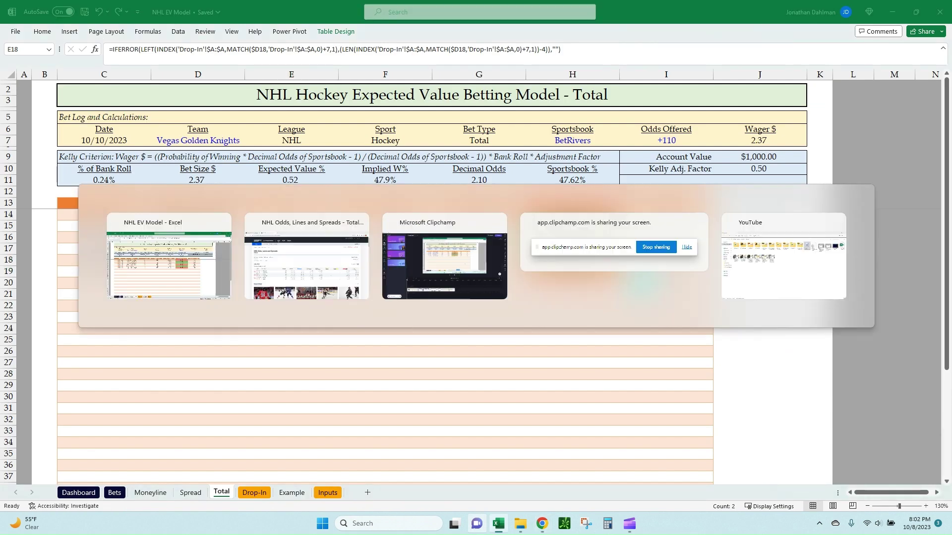
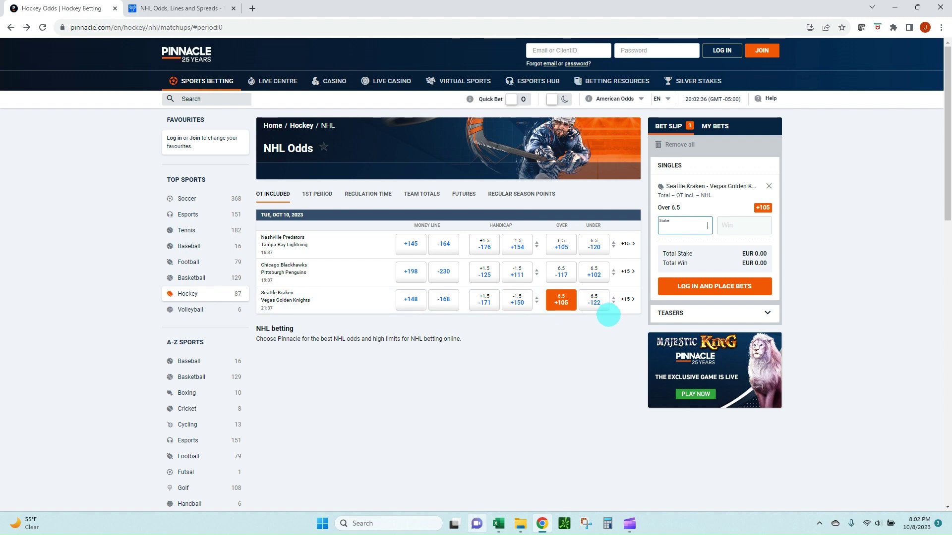
Try Pinnacle's 6.5-goal prices on the Total sheet in Excel, with a total line of 105 for Seattle and -122 for Vegas
{"action": "key", "text": "alt+Tab"}
{"action": "key", "text": "Right"}
{"action": "type", "text": "10"}
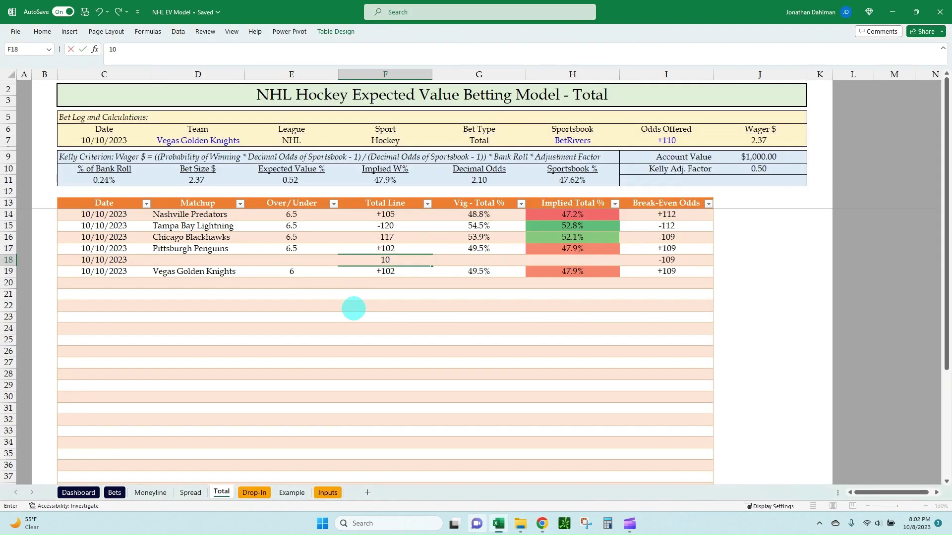
{"action": "key", "text": "Return"}
{"action": "type", "text": "-122"}
{"action": "key", "text": "Return"}
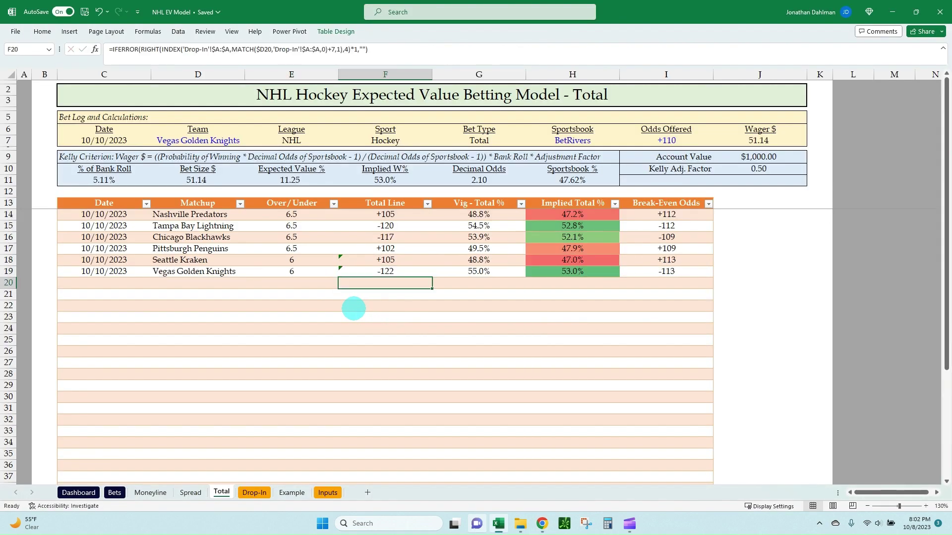
{"action": "key", "text": "Up"}
{"action": "key", "text": "Up"}
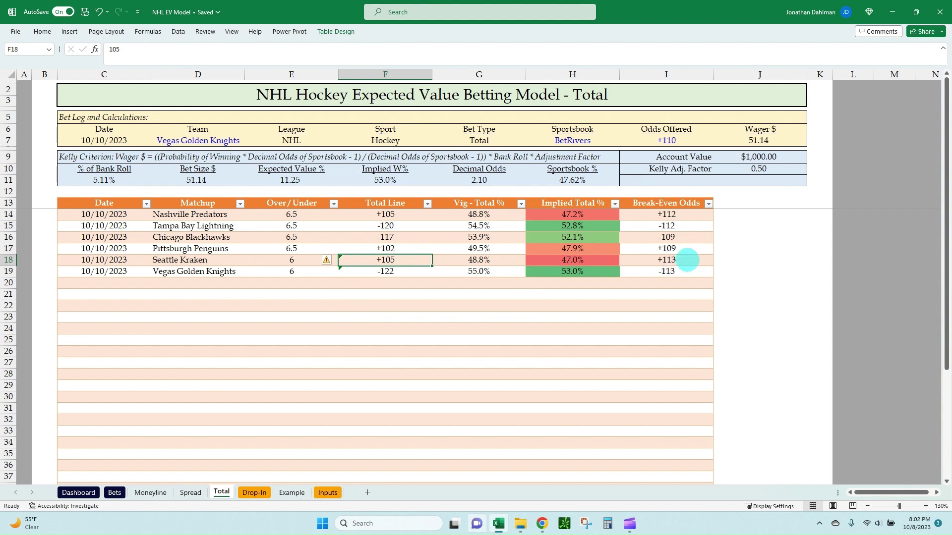
Compare the Seattle–Vegas break-even odds with the sportsbooks' totals in Chrome and bring up the point spread odds
{"action": "key", "text": "alt+Tab"}
{"action": "key", "text": "ctrl+Tab"}
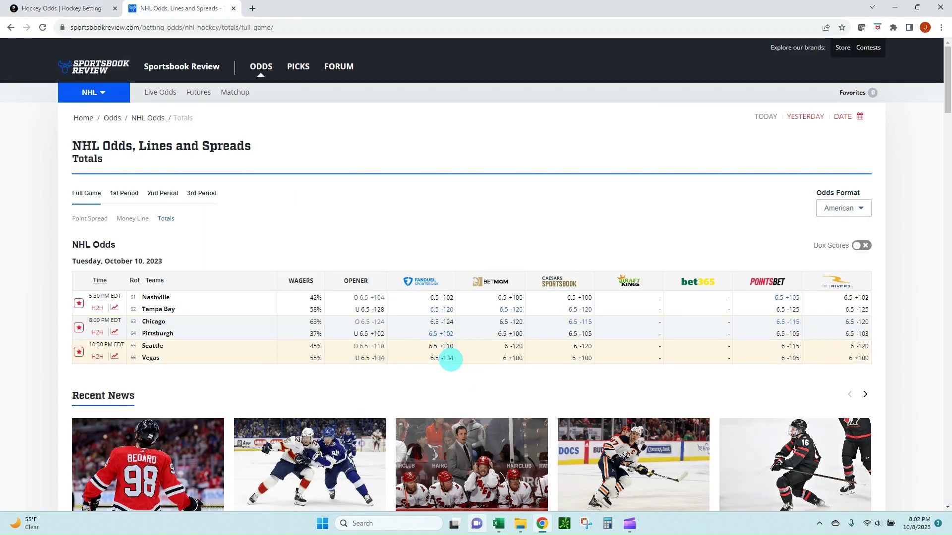
{"action": "key", "text": "alt+Tab"}
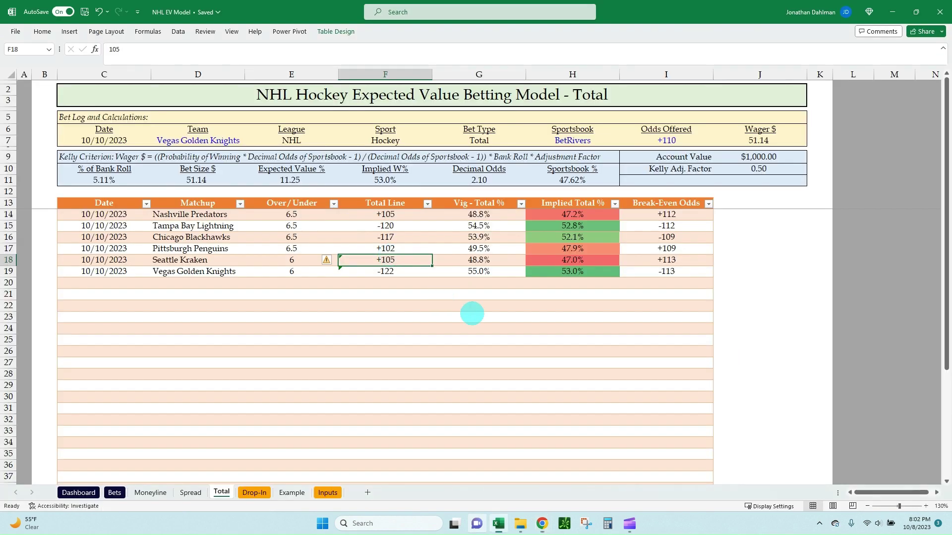
{"action": "key", "text": "alt+Tab"}
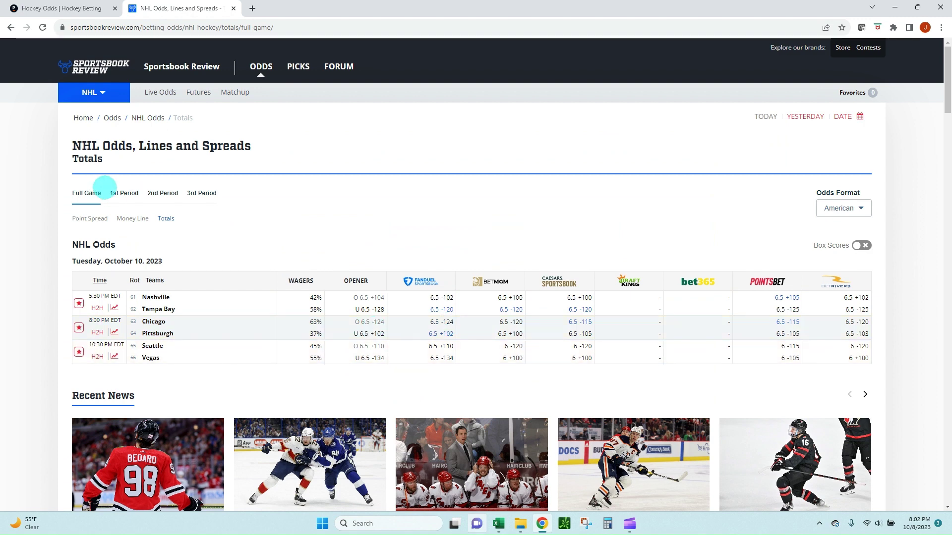
{"action": "left_click", "coordinate": [129, 218]}
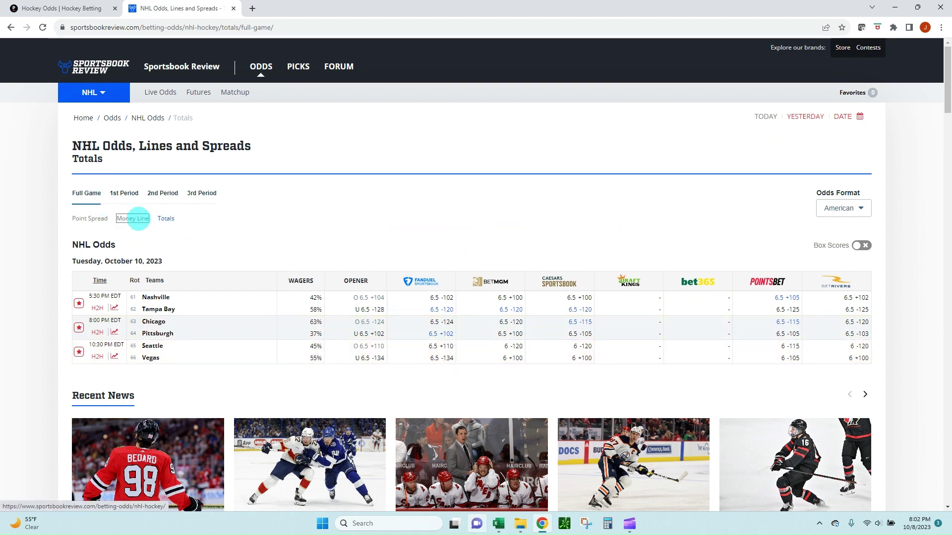
{"action": "left_click", "coordinate": [80, 218]}
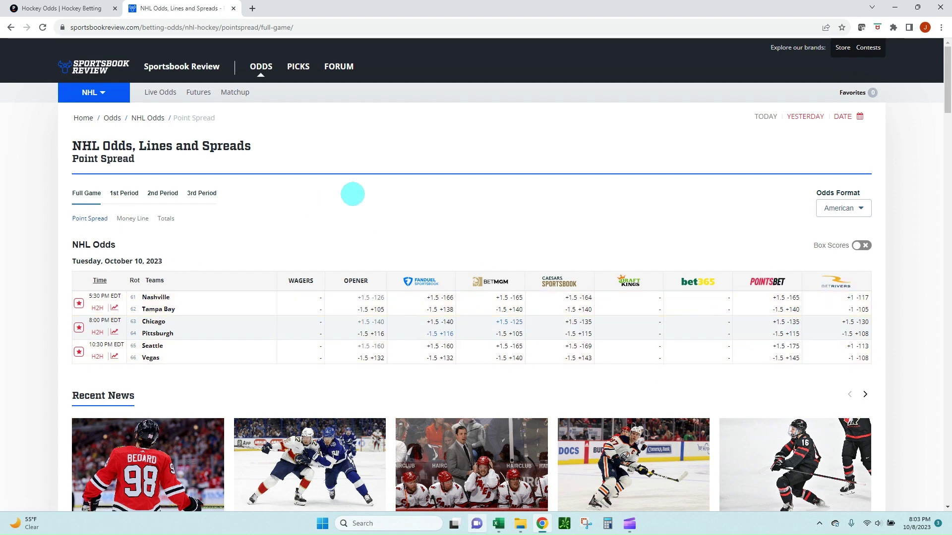
Return to Excel and undo the last two total line entries for Seattle and Vegas
{"action": "key", "text": "alt+Tab"}
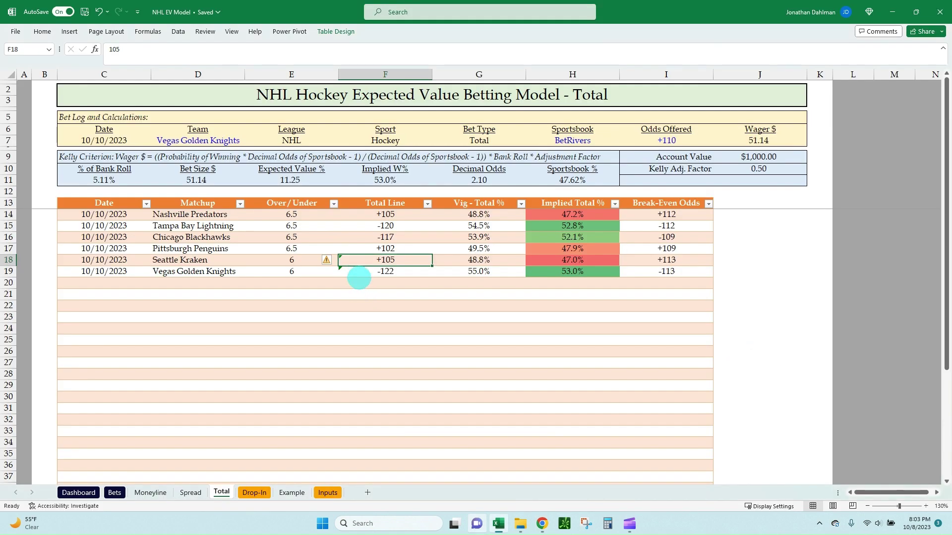
{"action": "key", "text": "ctrl+z"}
{"action": "key", "text": "ctrl+z"}
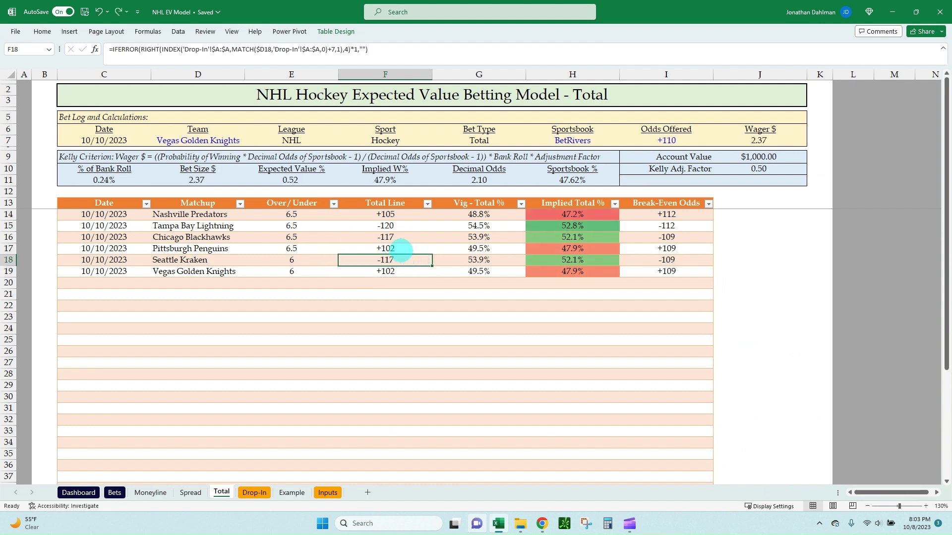
Review the over/under values and total lines of Seattle and Vegas alongside the neighbouring matchups and the odds page
{"action": "left_click_drag", "start_coordinate": [401, 250], "coordinate": [400, 274]}
{"action": "left_click", "coordinate": [420, 260]}
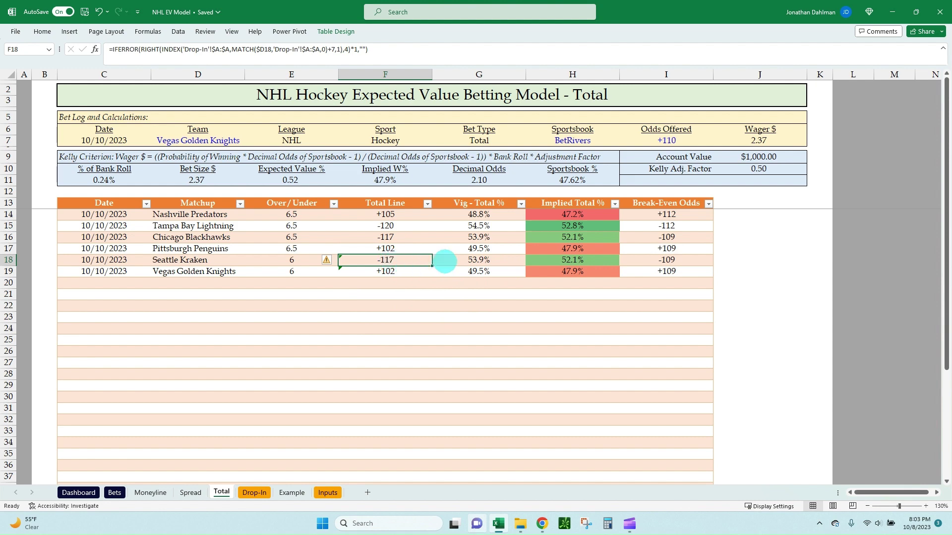
{"action": "left_click_drag", "start_coordinate": [396, 249], "coordinate": [421, 273]}
{"action": "left_click", "coordinate": [391, 260]}
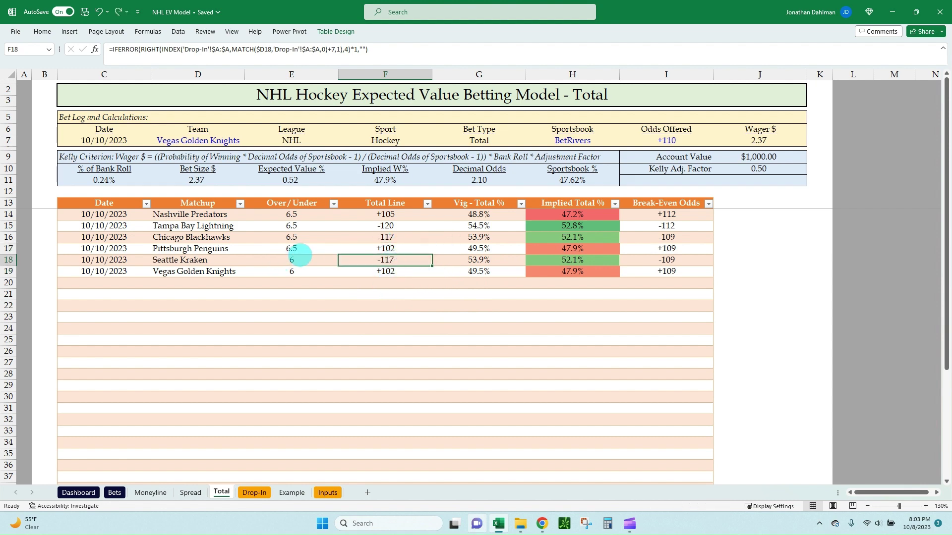
{"action": "left_click_drag", "start_coordinate": [300, 257], "coordinate": [382, 274]}
{"action": "left_click", "coordinate": [384, 262]}
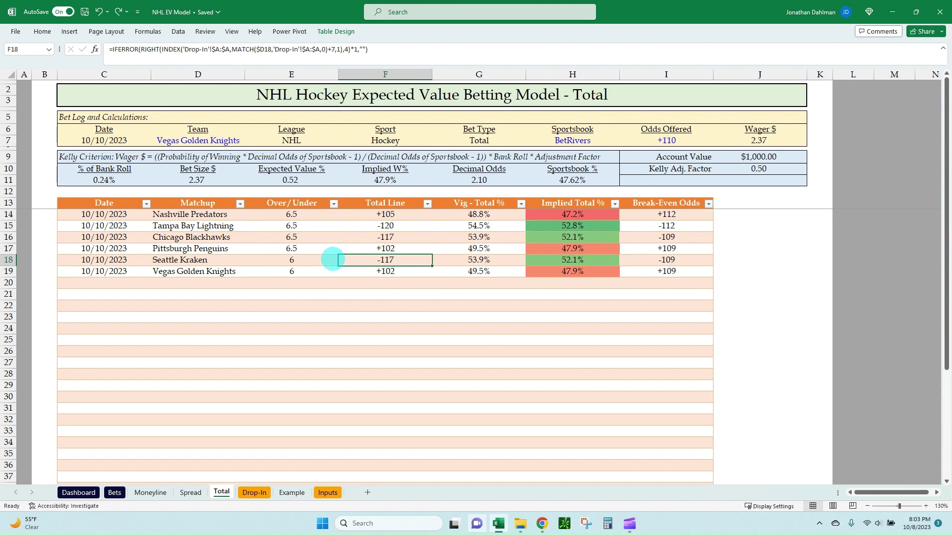
{"action": "key", "text": "alt+Tab"}
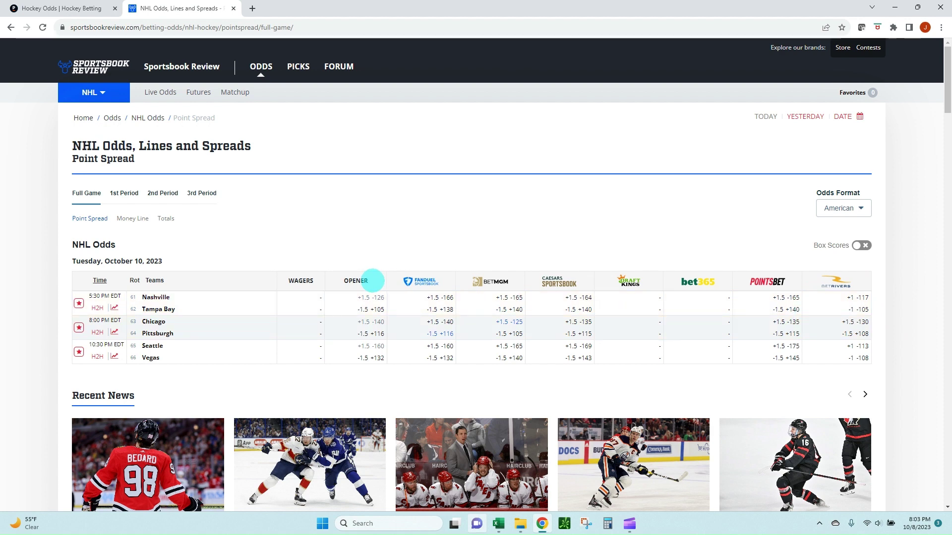
{"action": "key", "text": "alt+Tab"}
{"action": "left_click", "coordinate": [422, 227]}
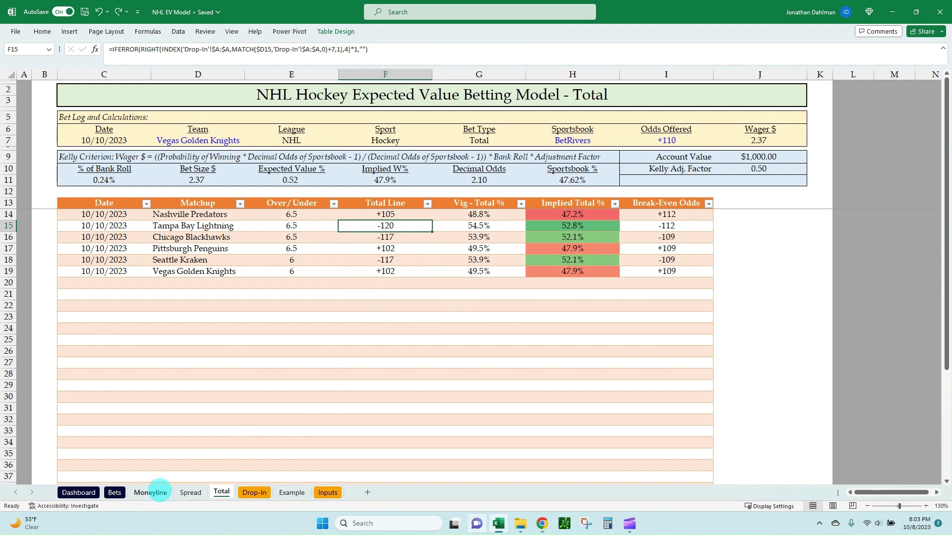
On the Moneyline sheet, set the Nashville bet's sportsbook to FanDuel and its odds offered to 152
{"action": "left_click", "coordinate": [151, 492]}
{"action": "left_click", "coordinate": [374, 236]}
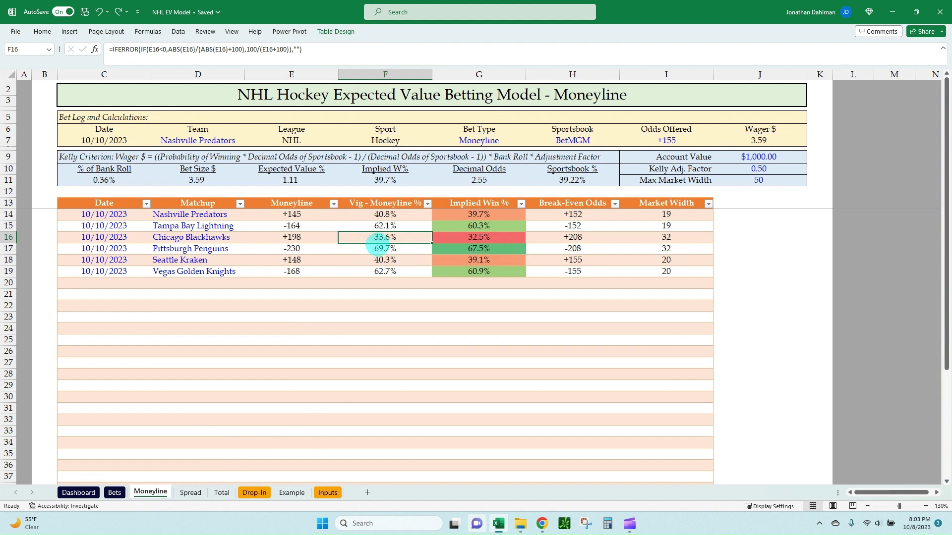
{"action": "left_click", "coordinate": [546, 143]}
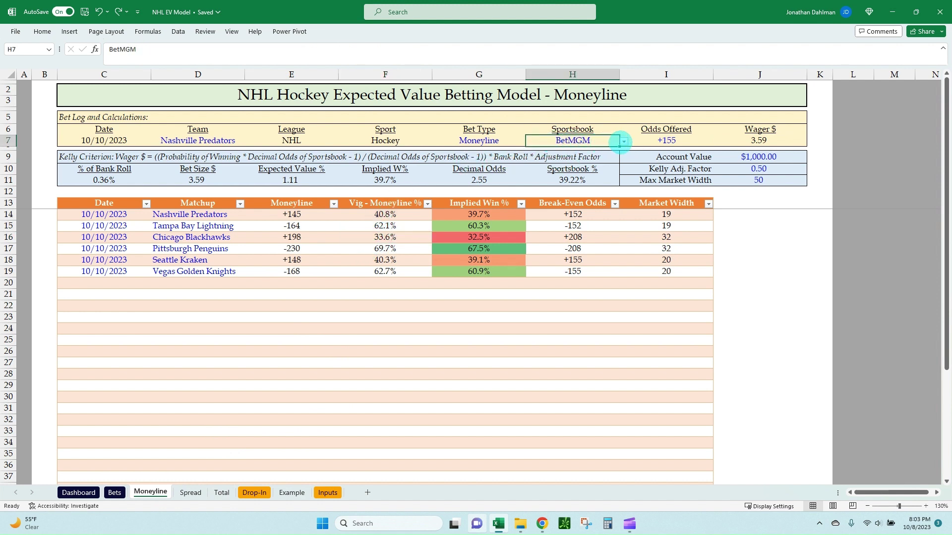
{"action": "left_click", "coordinate": [623, 142]}
{"action": "left_click", "coordinate": [598, 151]}
{"action": "key", "text": "Tab"}
{"action": "type", "text": "155"}
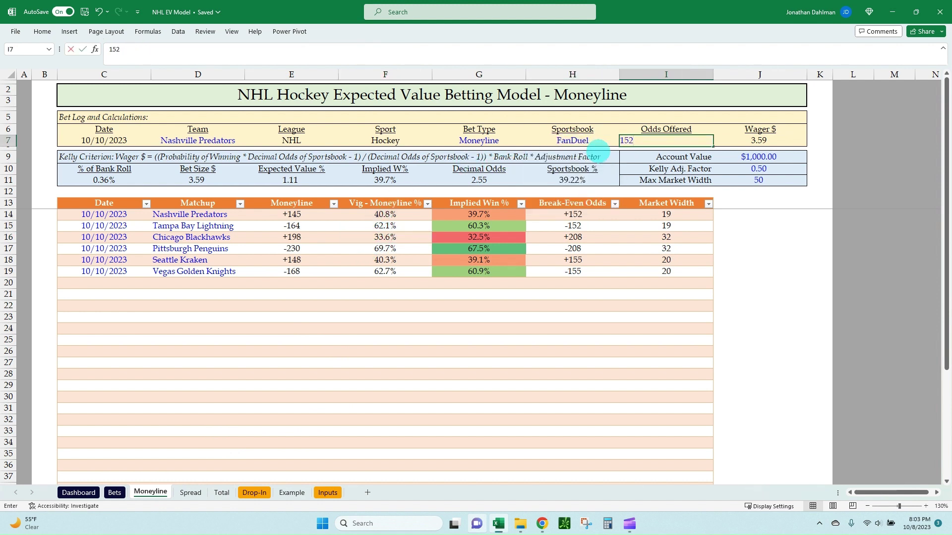
{"action": "key", "text": "Return"}
Inspect Nashville's moneyline break-even odds and open the Drop-In sheet to view the pasted source lines
{"action": "left_click", "coordinate": [593, 215]}
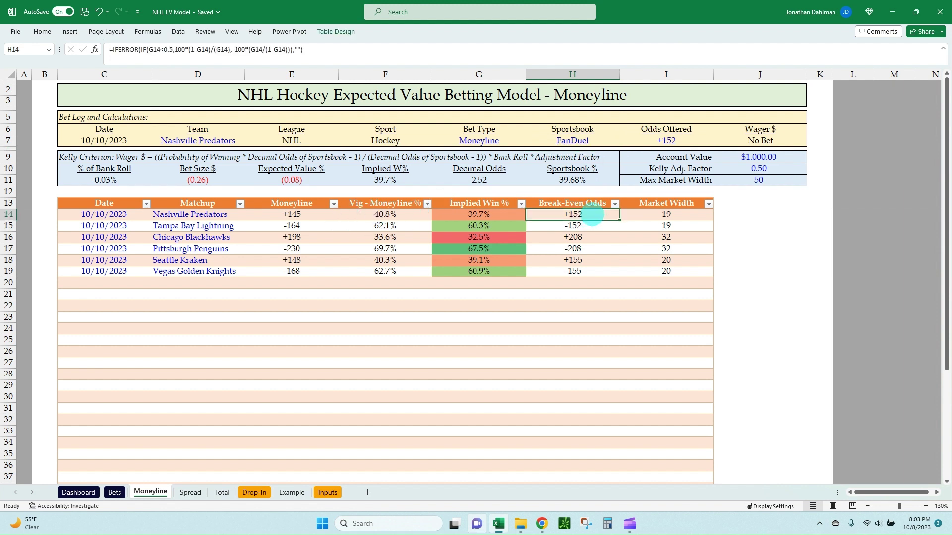
{"action": "left_click", "coordinate": [194, 216]}
{"action": "left_click", "coordinate": [548, 213]}
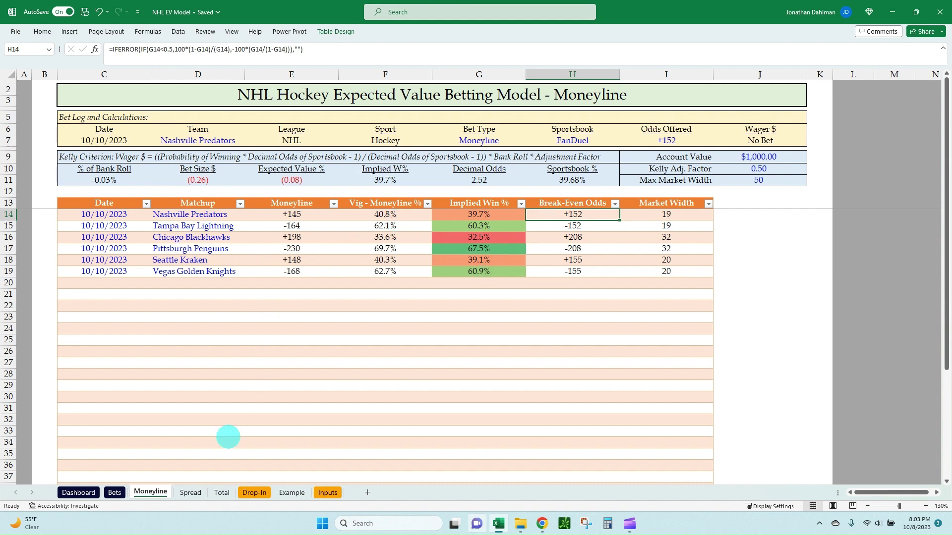
{"action": "left_click", "coordinate": [253, 493]}
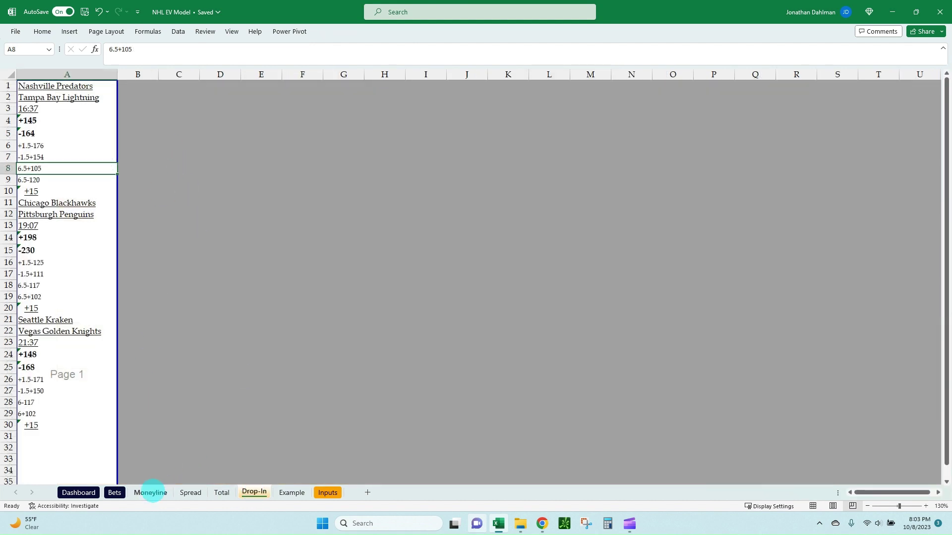
On the Moneyline sheet, examine Nashville's moneyline formula, the Kelly Criterion text with its bet sizing figures, and the wager formula
{"action": "left_click", "coordinate": [151, 493]}
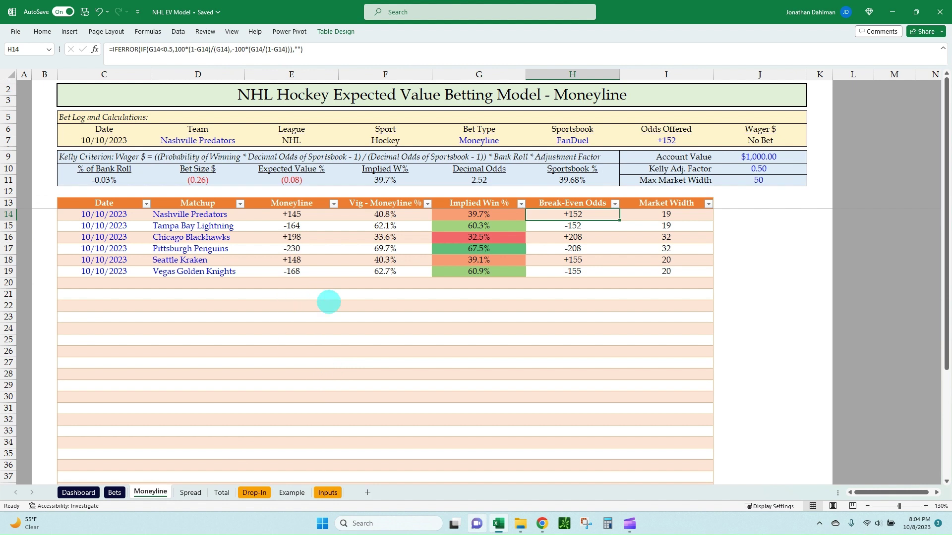
{"action": "left_click", "coordinate": [270, 219]}
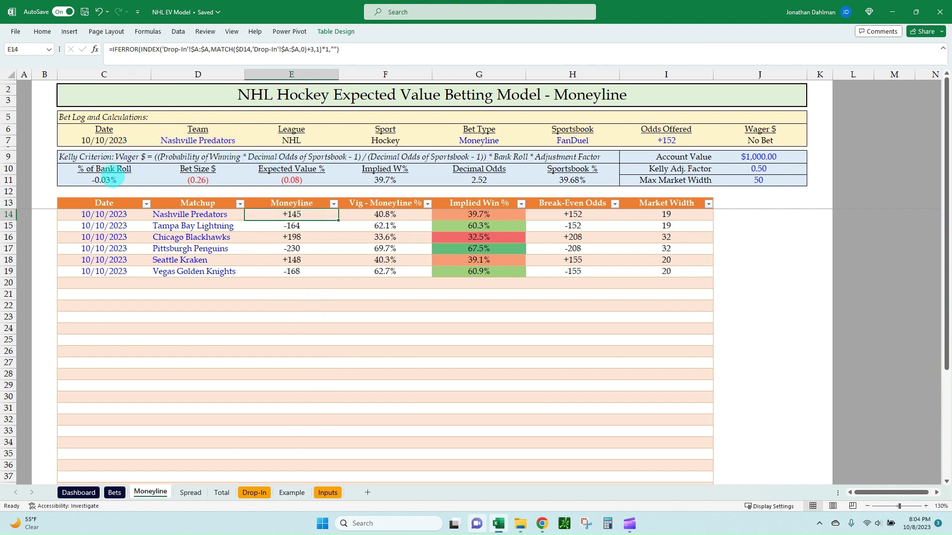
{"action": "left_click", "coordinate": [113, 177]}
{"action": "left_click", "coordinate": [227, 176]}
{"action": "left_click", "coordinate": [312, 178]}
{"action": "left_click", "coordinate": [347, 183]}
{"action": "key", "text": "Right"}
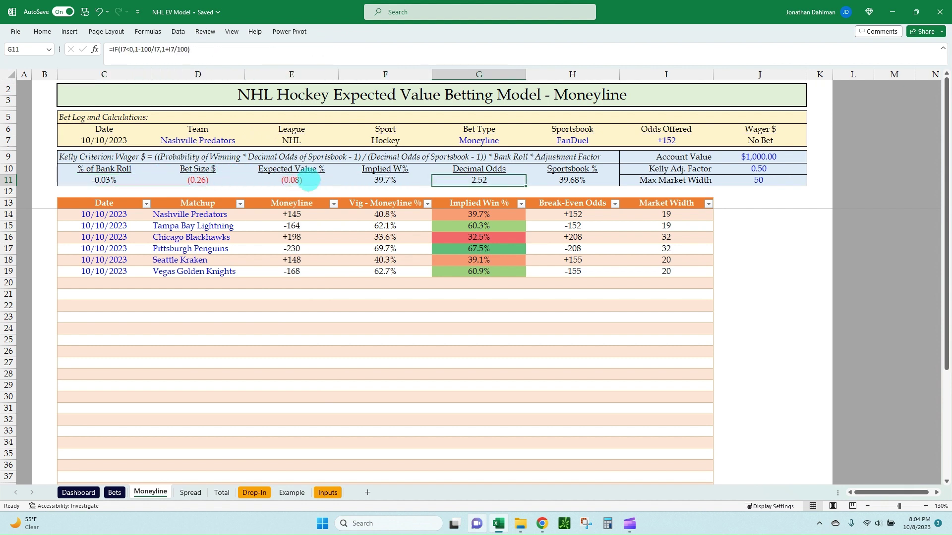
{"action": "left_click", "coordinate": [86, 157]}
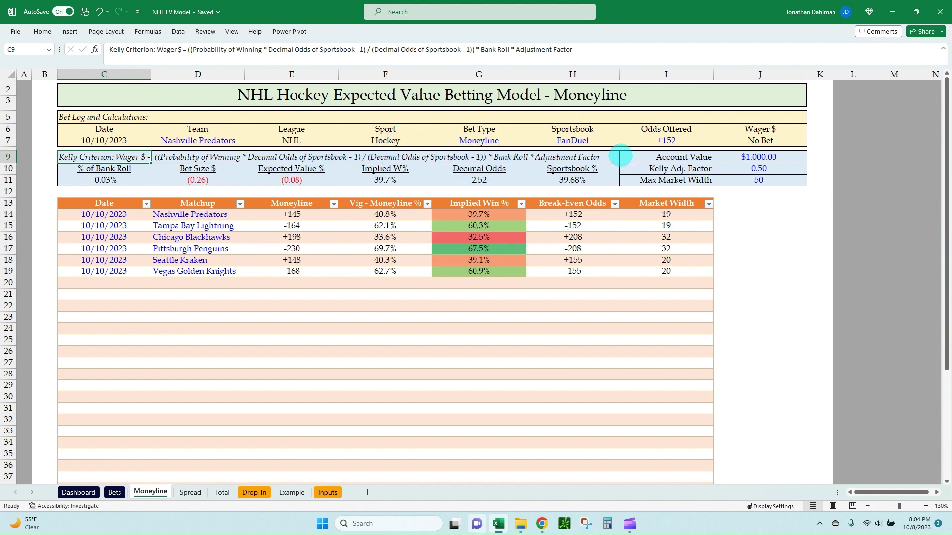
{"action": "left_click", "coordinate": [224, 191]}
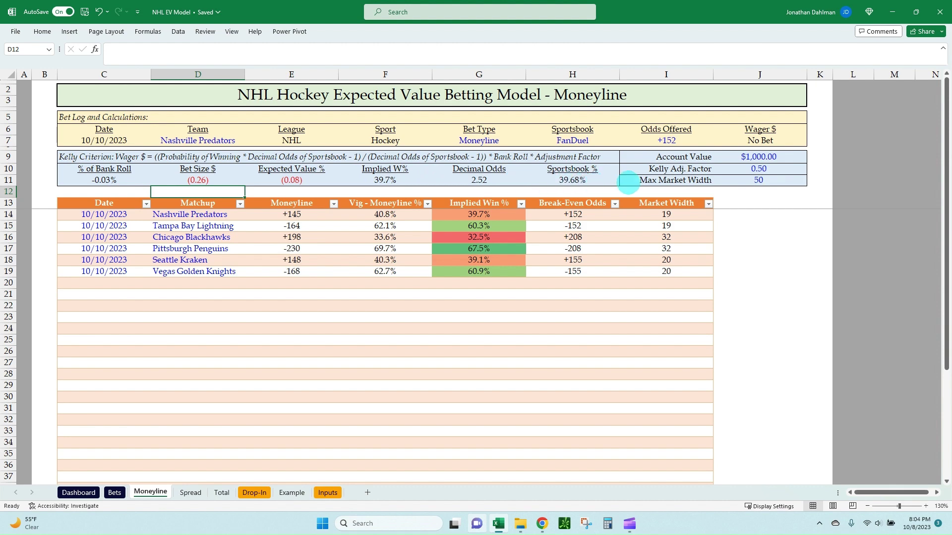
{"action": "left_click", "coordinate": [756, 140]}
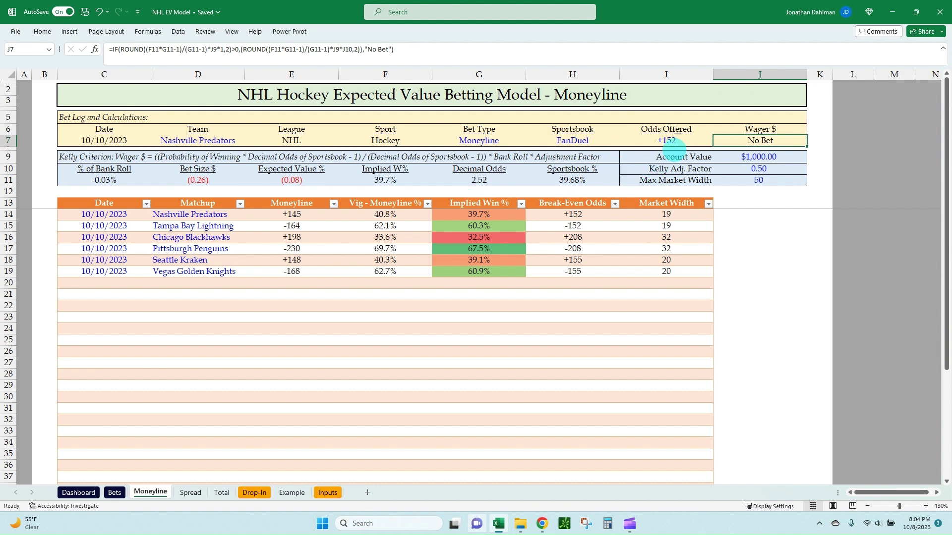
Set the Nashville moneyline bet's odds offered to 153 and check the calculated wager
{"action": "left_click", "coordinate": [683, 142]}
{"action": "type", "text": "153"}
{"action": "key", "text": "Return"}
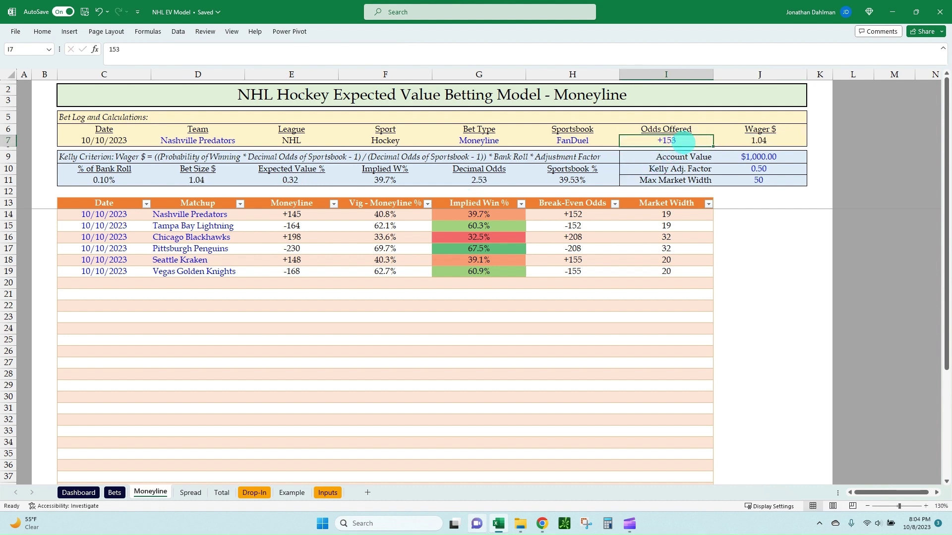
{"action": "left_click", "coordinate": [776, 139]}
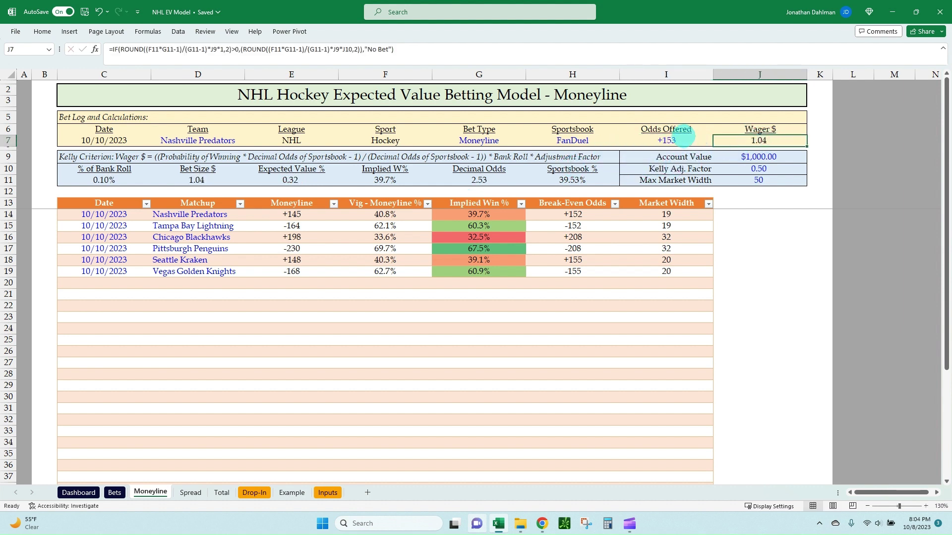
{"action": "left_click", "coordinate": [684, 139]}
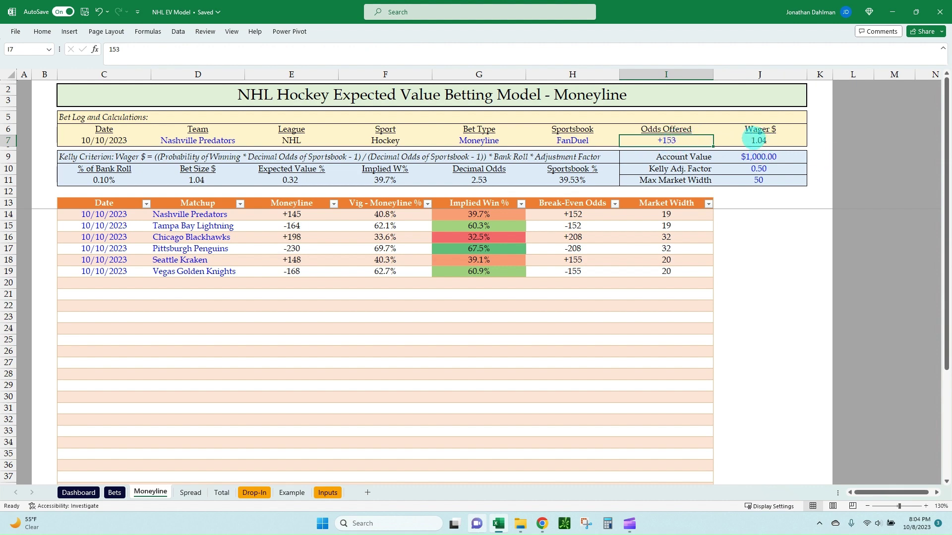
{"action": "left_click", "coordinate": [754, 139]}
Set the account value to $2,500 and the Kelly adjustment factor to 0.25
{"action": "left_click", "coordinate": [748, 158]}
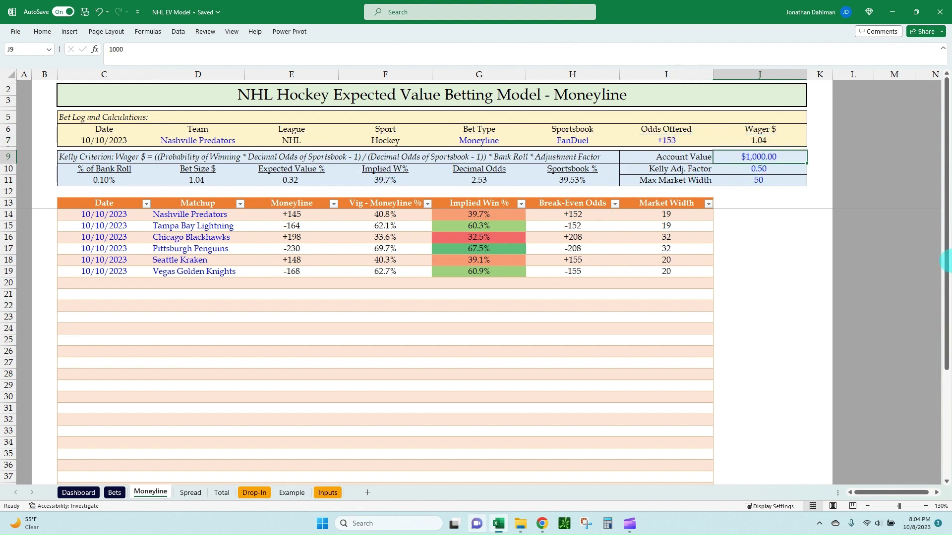
{"action": "type", "text": "2500"}
{"action": "key", "text": "Return"}
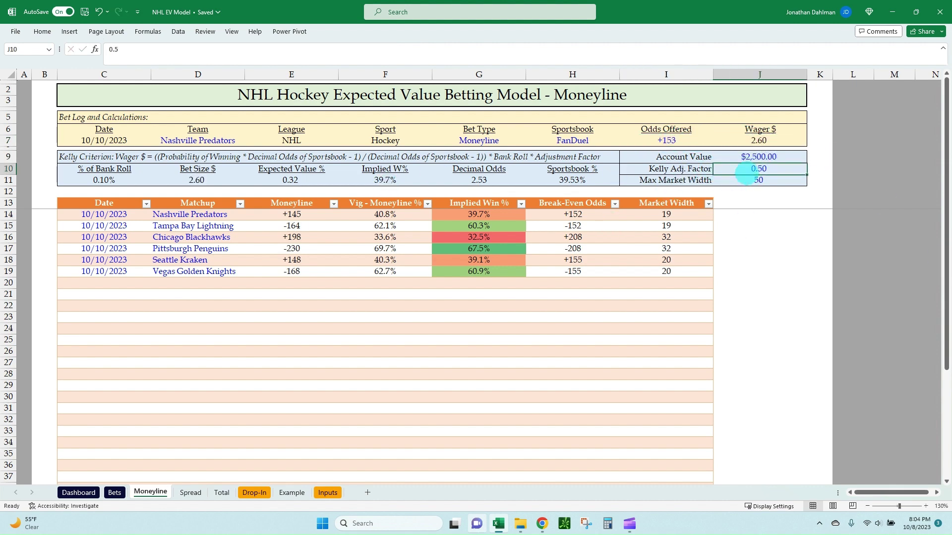
{"action": "type", "text": ".25"}
{"action": "key", "text": "Return"}
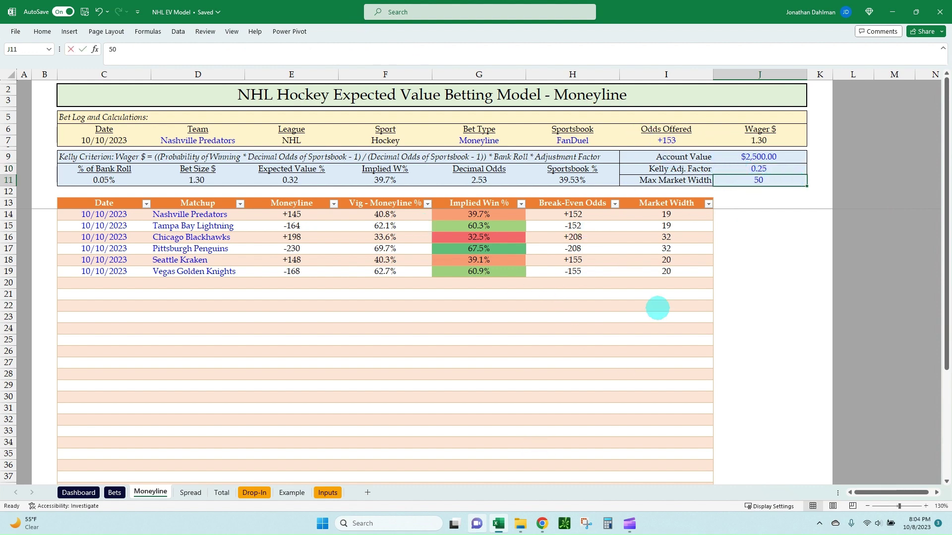
Try a max market width of 25 to flag wide markets, and restore it to 50
{"action": "type", "text": "25"}
{"action": "key", "text": "Return"}
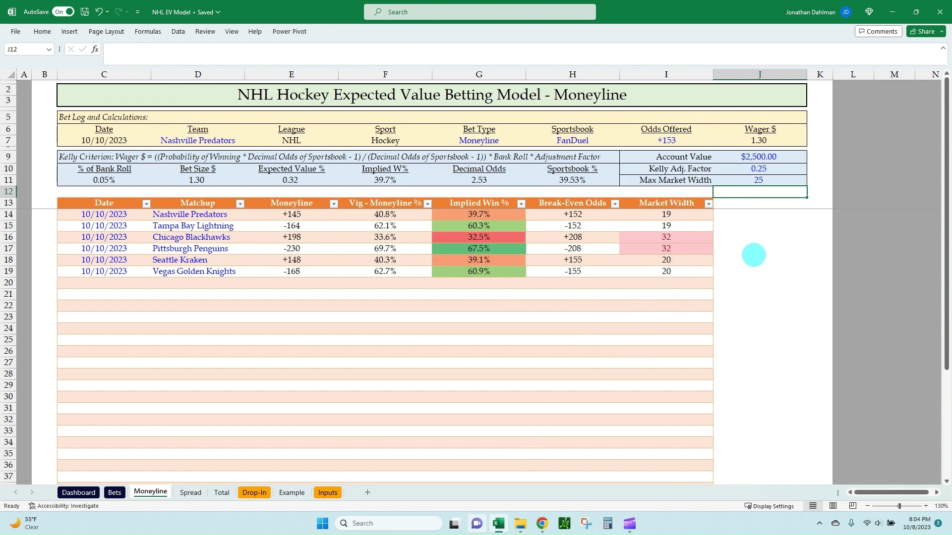
{"action": "key", "text": "Up"}
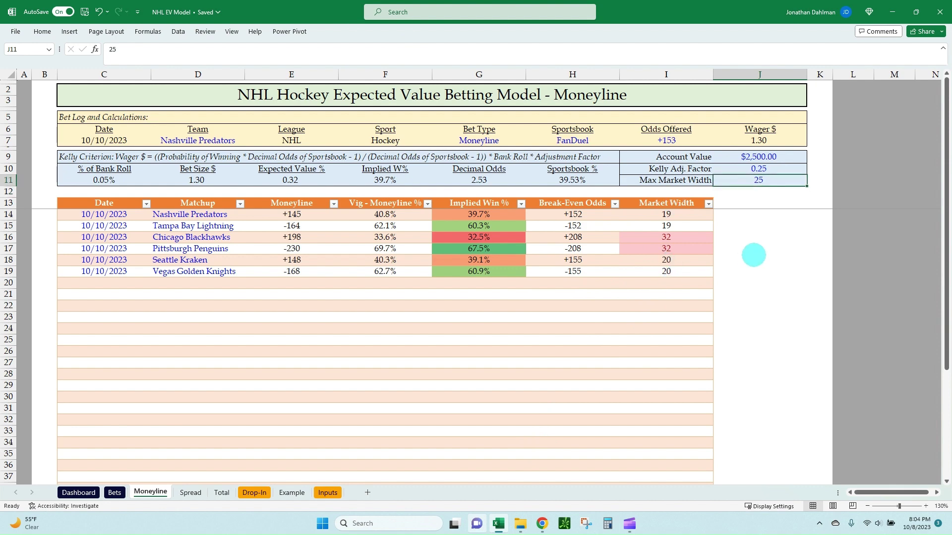
{"action": "type", "text": "50"}
{"action": "key", "text": "Return"}
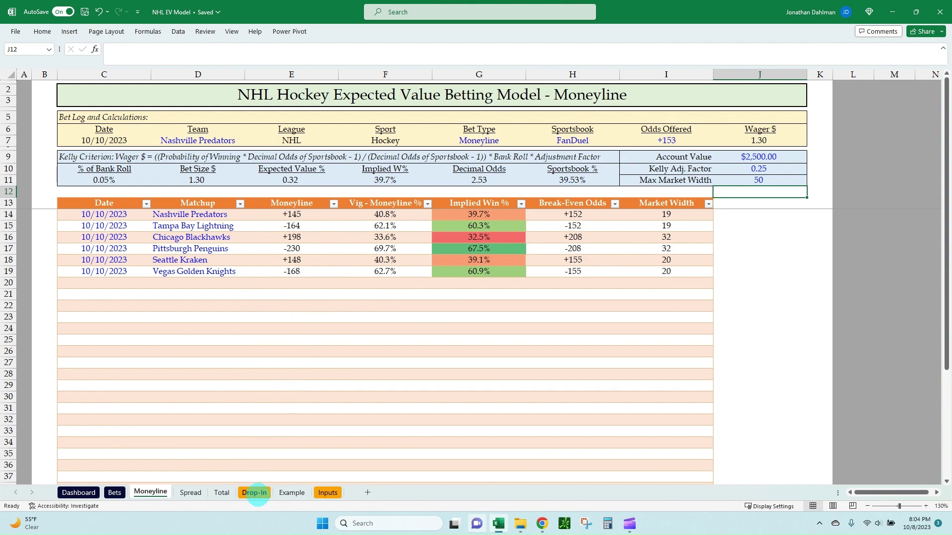
Review the Drop-In and Bets sheets and the Dashboard, temporarily filtering its sport to Hockey and clearing that filter
{"action": "left_click", "coordinate": [255, 493]}
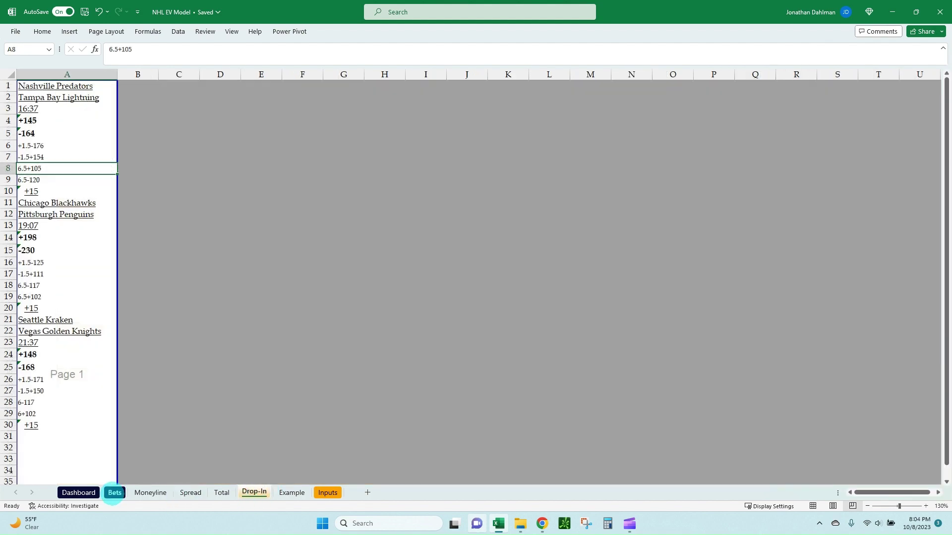
{"action": "left_click", "coordinate": [114, 493]}
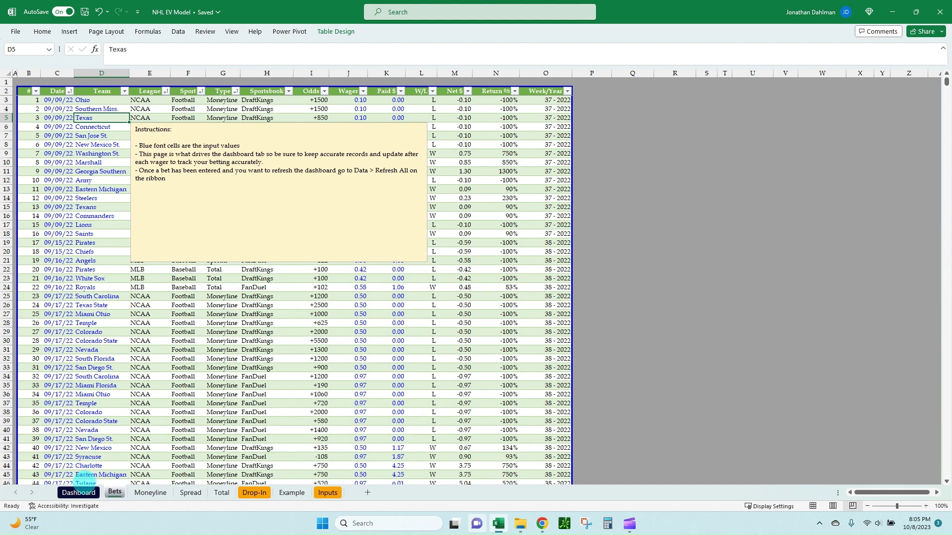
{"action": "left_click", "coordinate": [78, 492]}
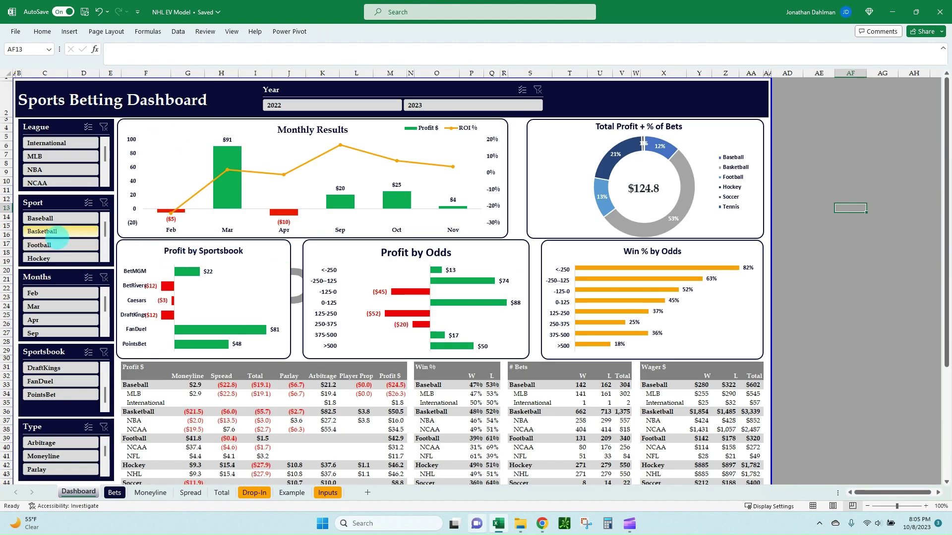
{"action": "left_click", "coordinate": [54, 254]}
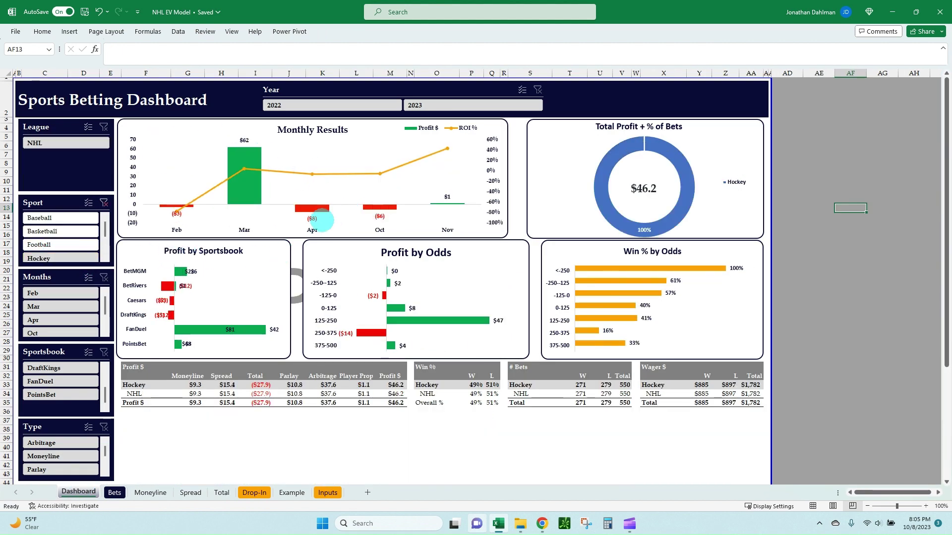
{"action": "left_click", "coordinate": [104, 203]}
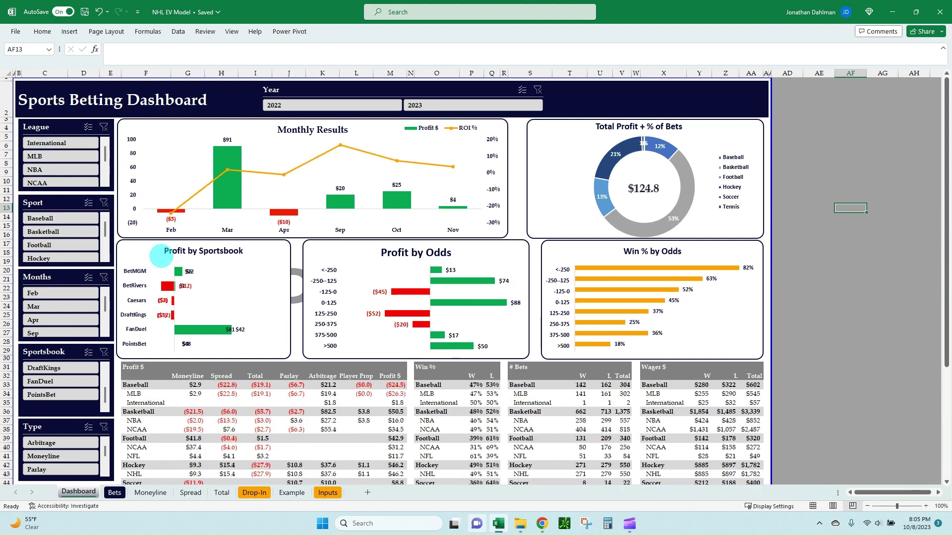
{"action": "scroll", "coordinate": [204, 389], "scroll_direction": "down", "scroll_amount": 1}
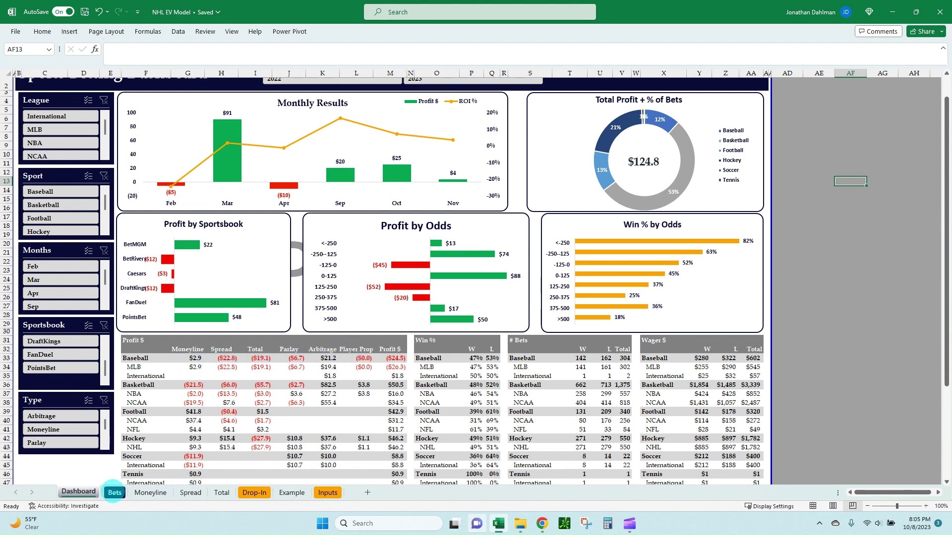
Examine the line formulas for the matchups on the Moneyline, Spread and Total sheets
{"action": "left_click", "coordinate": [148, 492]}
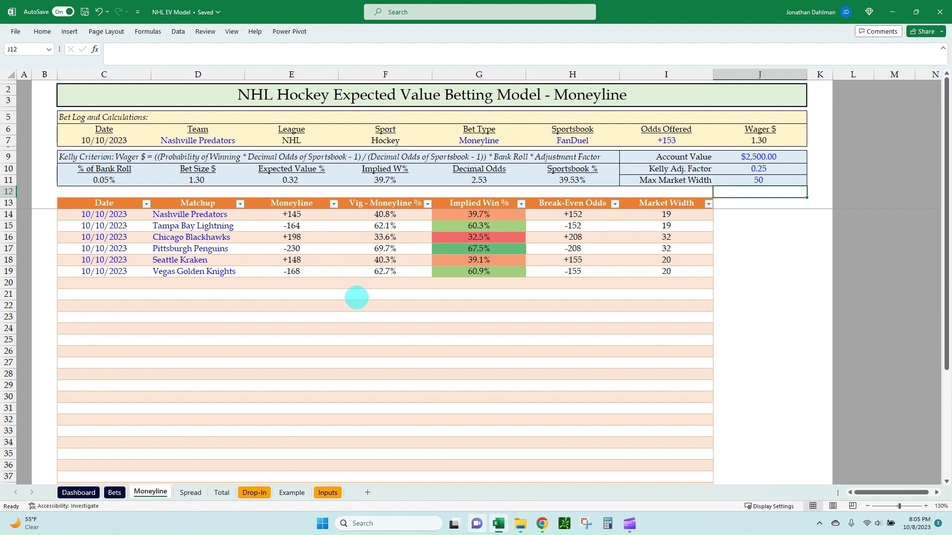
{"action": "left_click", "coordinate": [292, 227]}
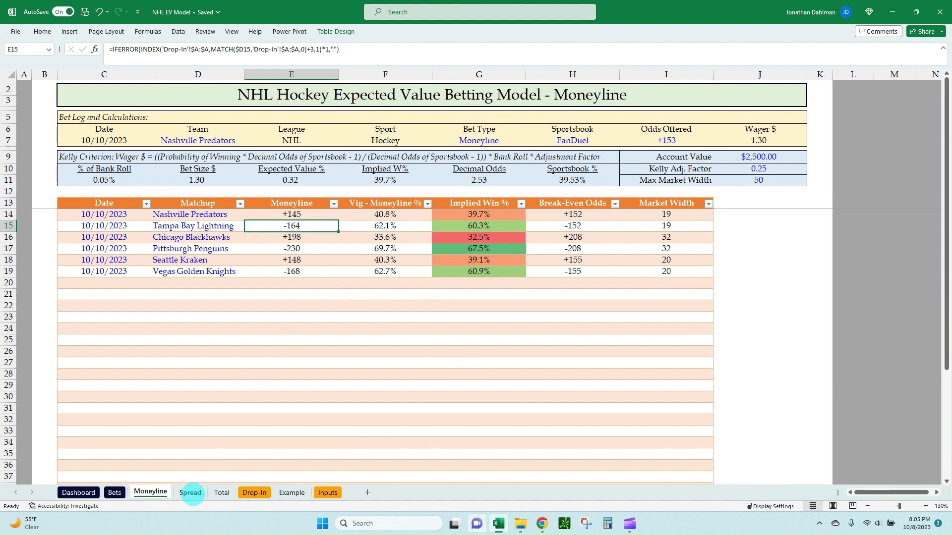
{"action": "left_click", "coordinate": [191, 492]}
{"action": "left_click", "coordinate": [289, 255]}
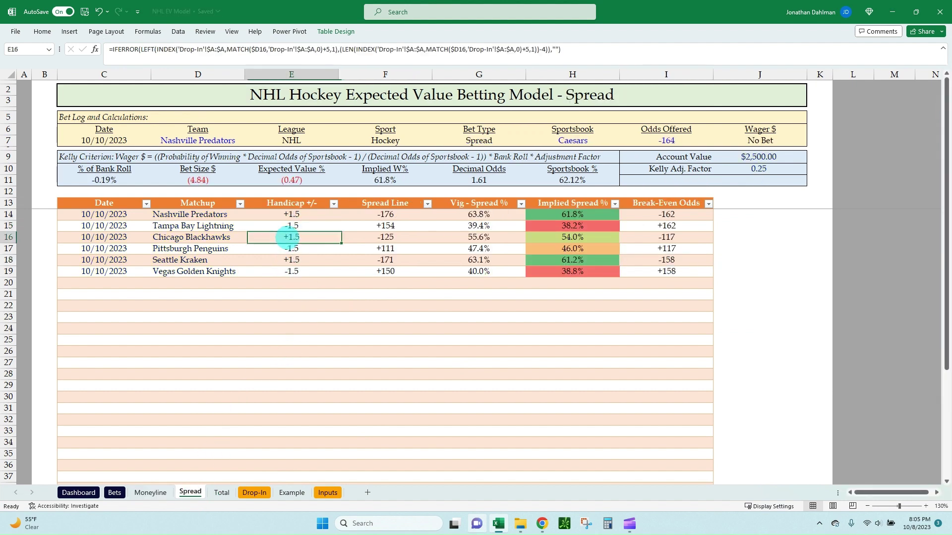
{"action": "left_click", "coordinate": [289, 238]}
{"action": "left_click", "coordinate": [352, 223]}
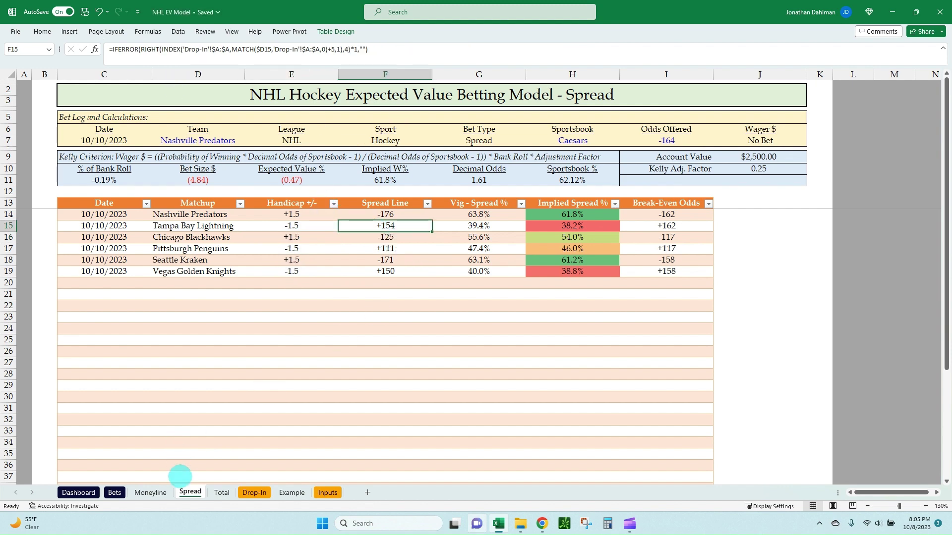
{"action": "left_click", "coordinate": [221, 492]}
{"action": "left_click", "coordinate": [288, 243]}
{"action": "left_click", "coordinate": [388, 225]}
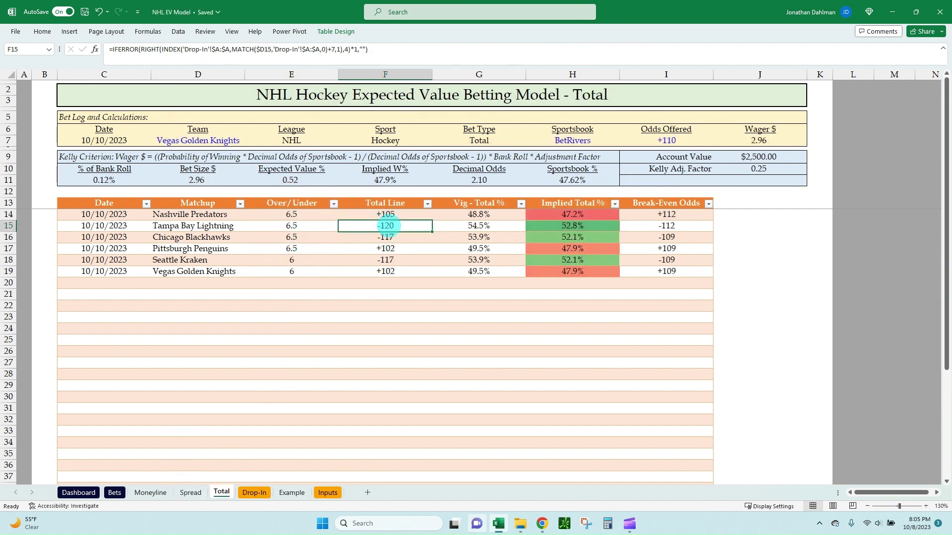